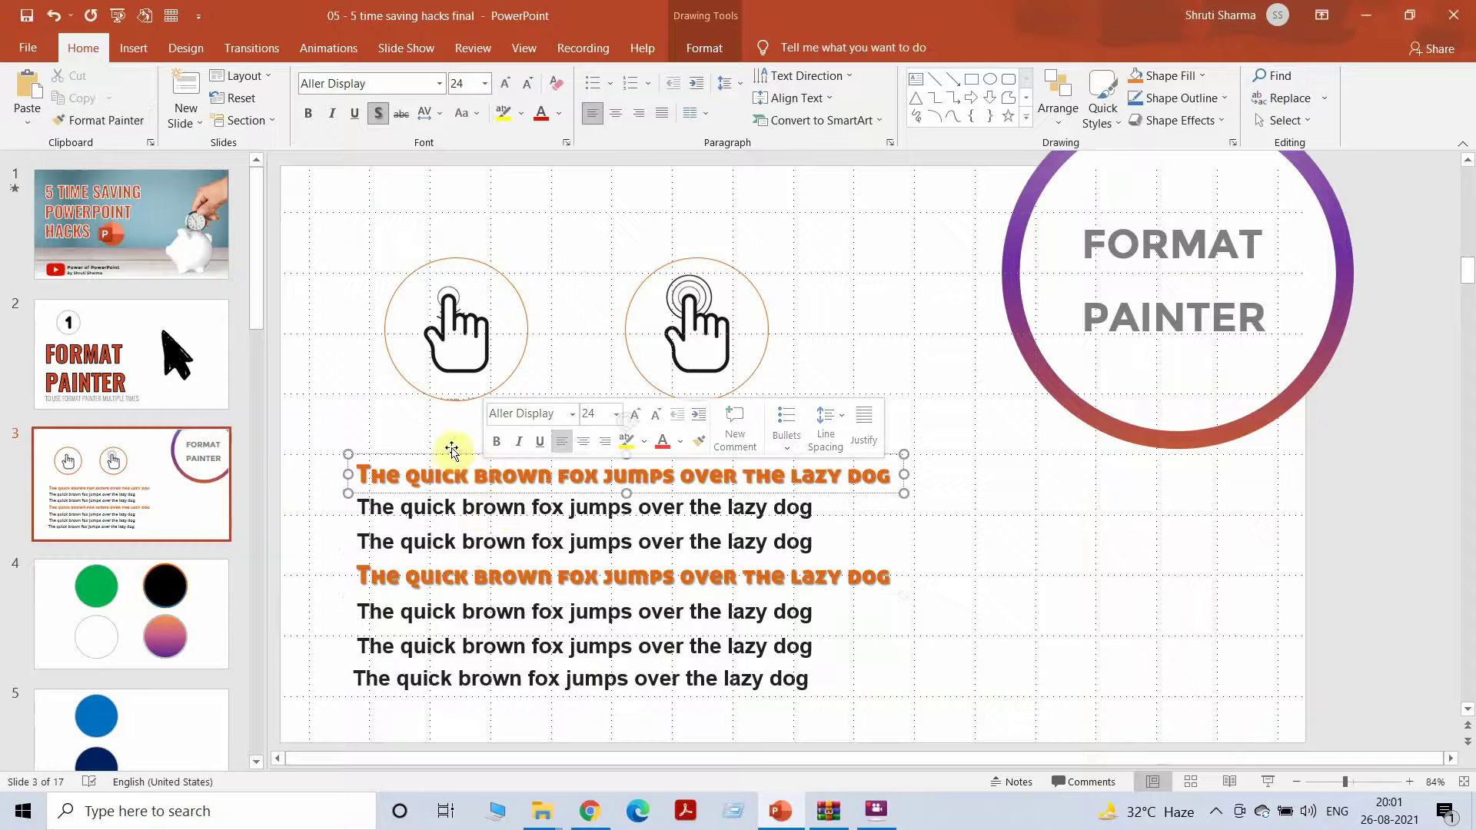
pyautogui.click(452, 459)
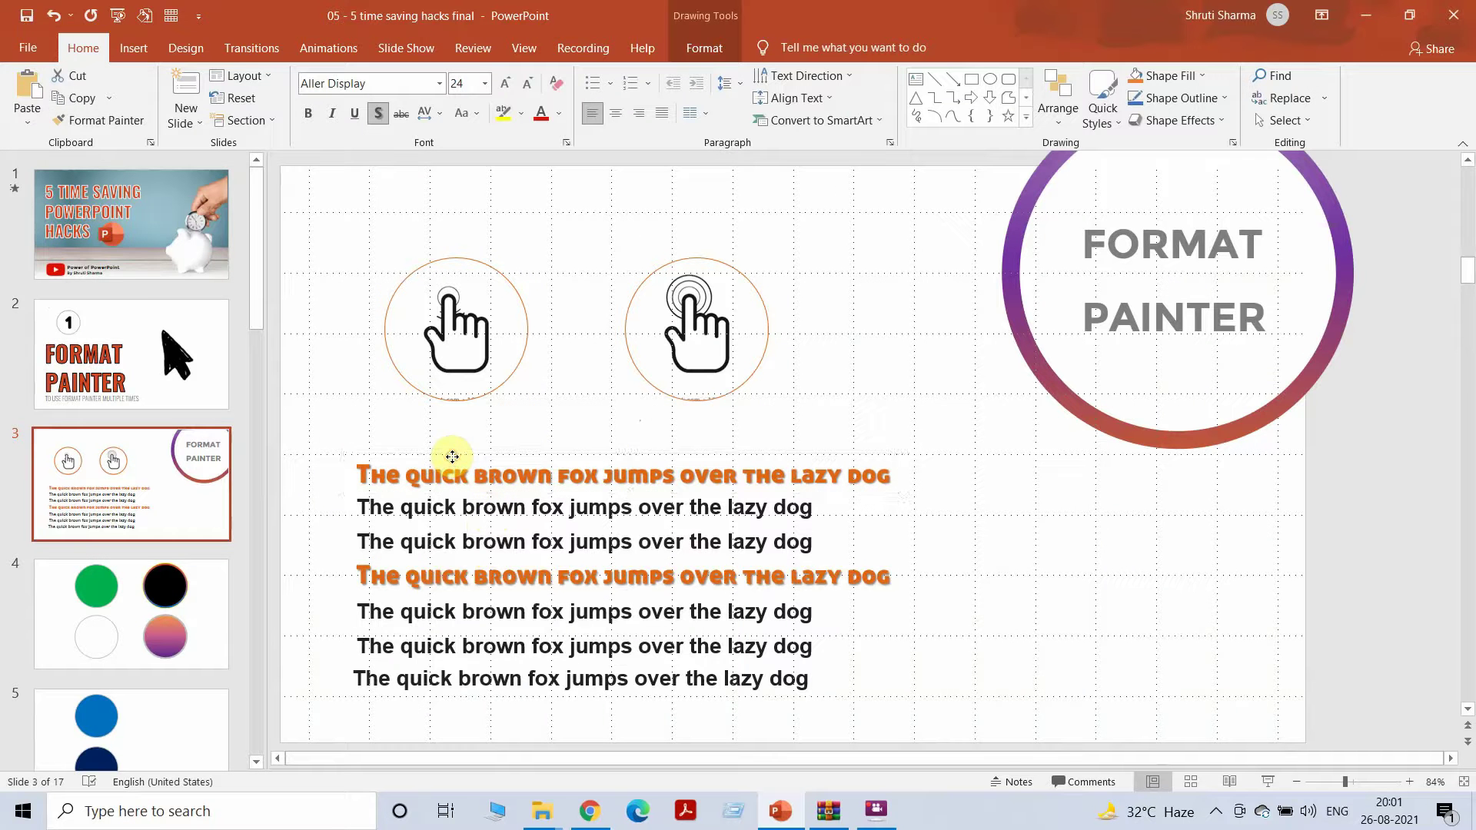
pyautogui.click(100, 120)
pyautogui.click(492, 506)
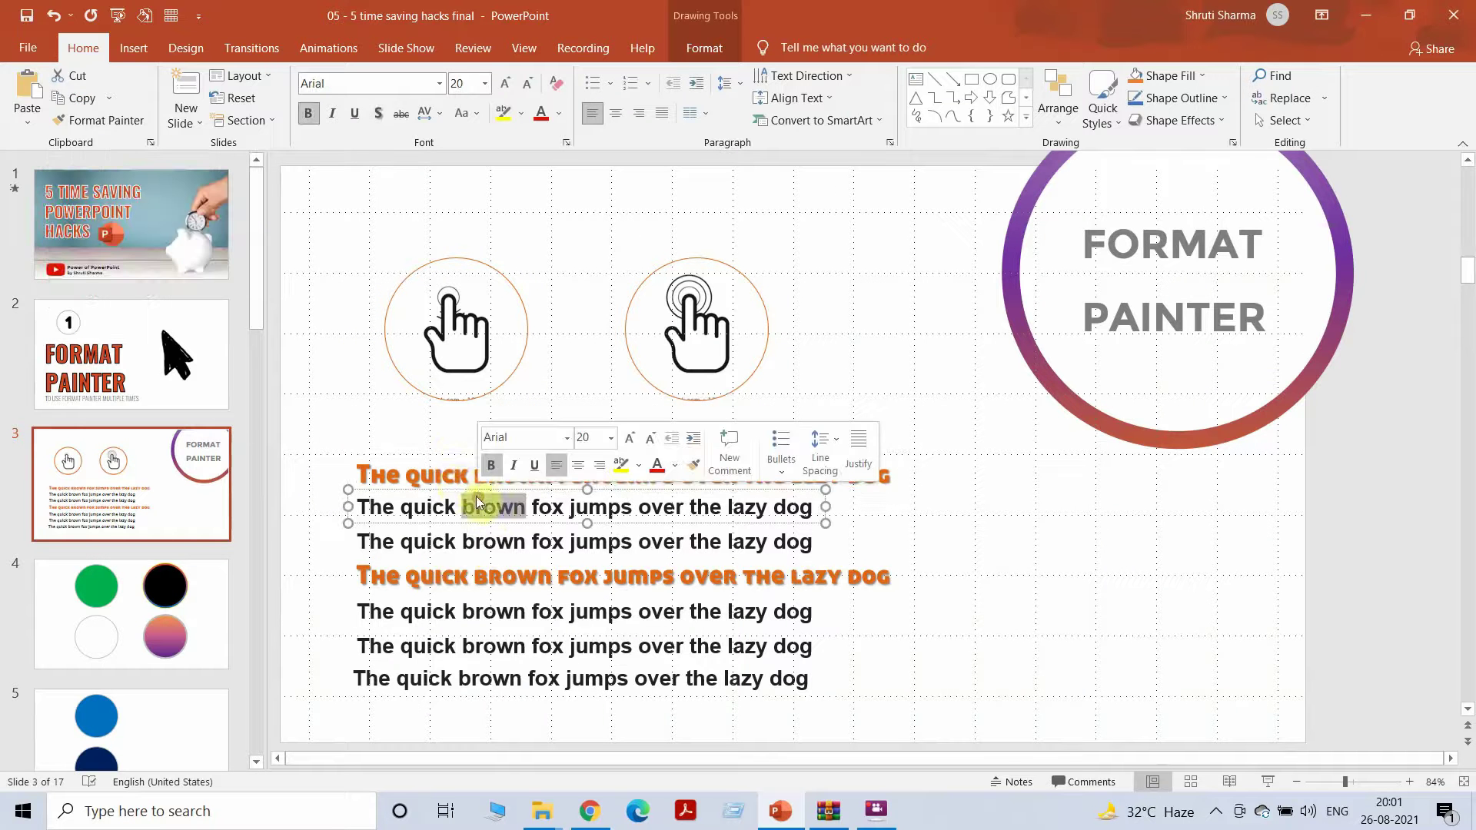
pyautogui.click(450, 475)
pyautogui.click(429, 459)
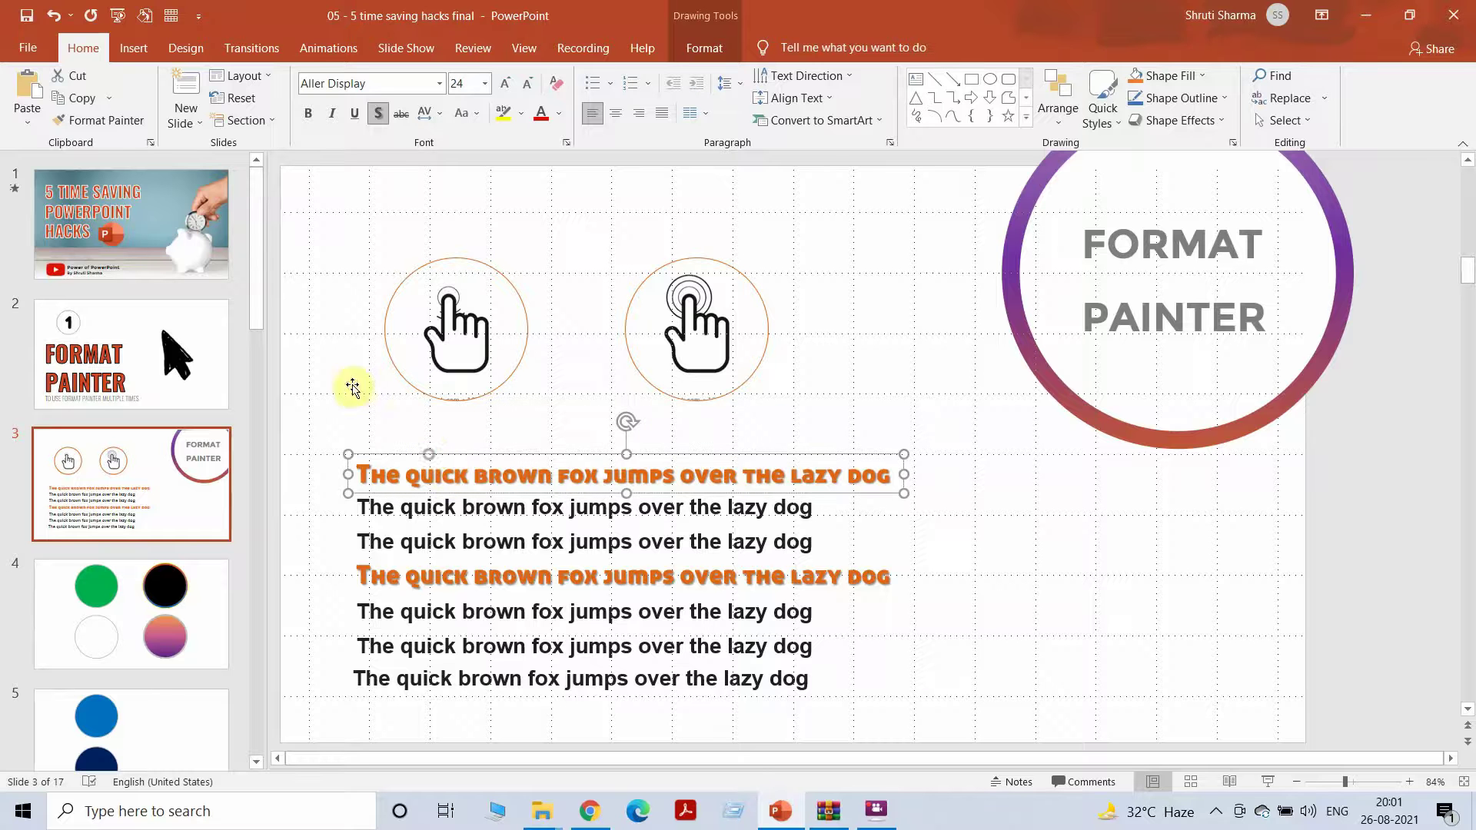
pyautogui.click(100, 120)
pyautogui.click(1179, 244)
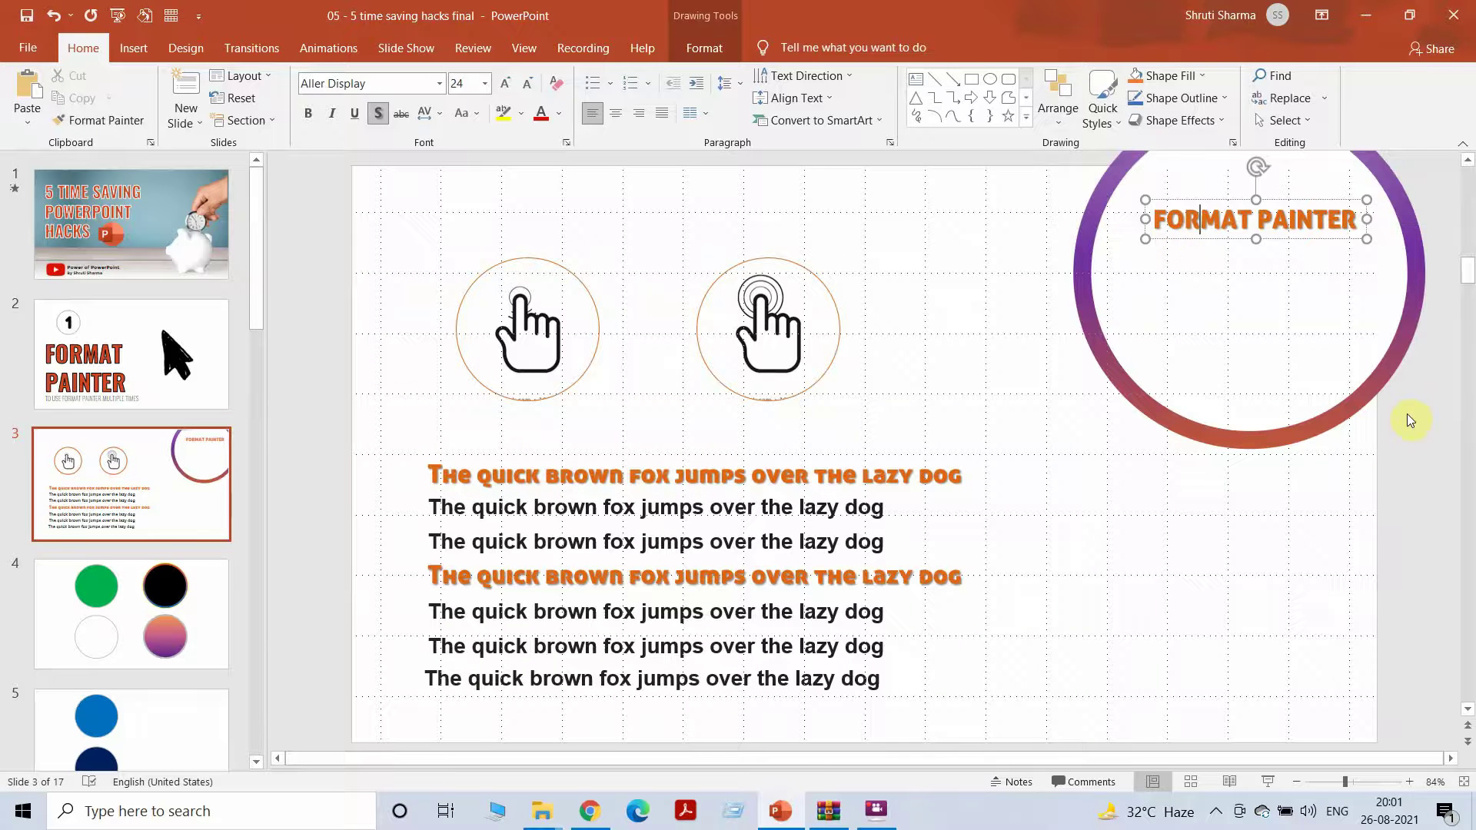
pyautogui.hotkey('ctrl', 'z')
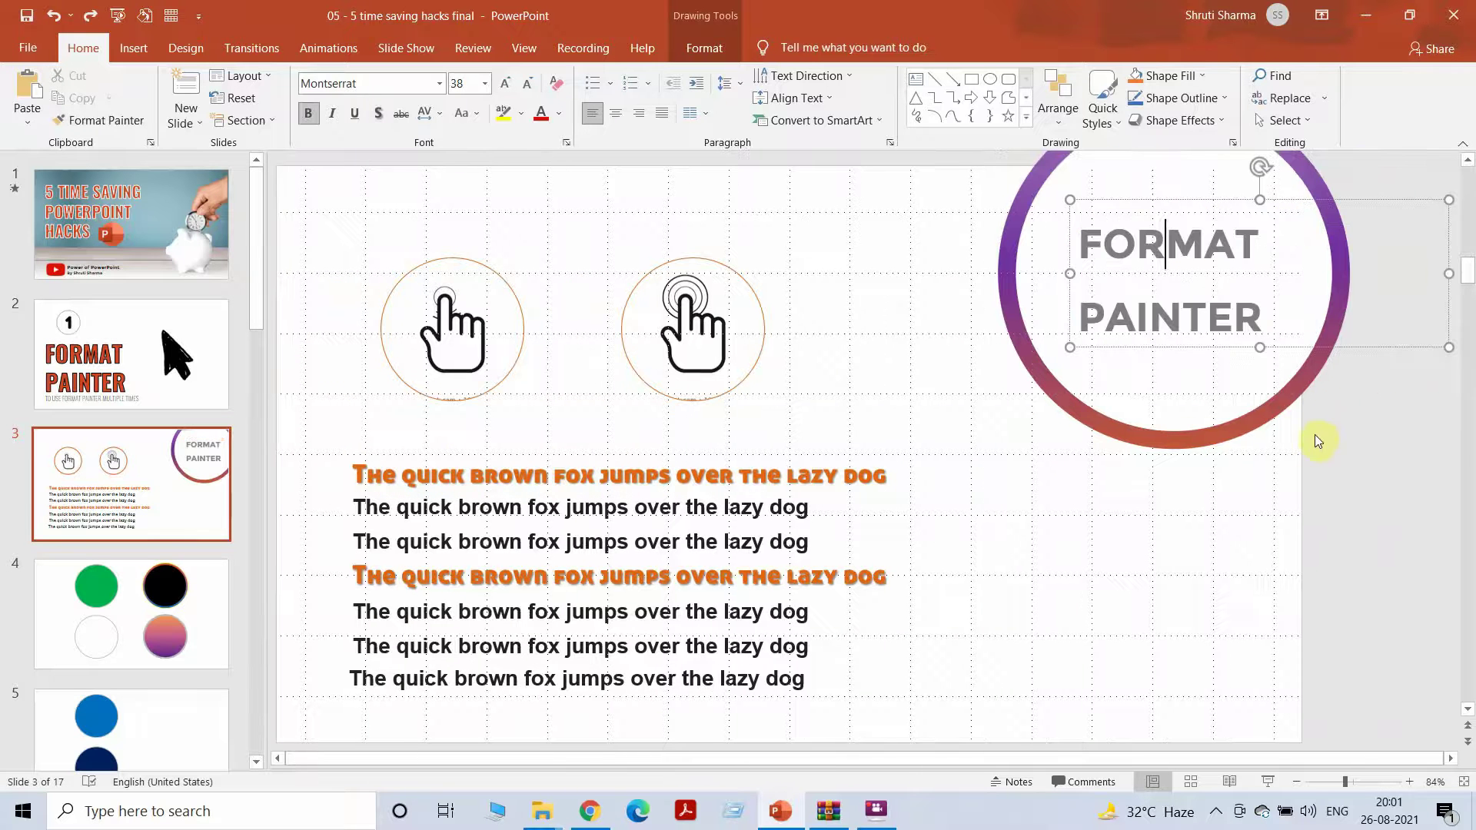
pyautogui.click(1176, 500)
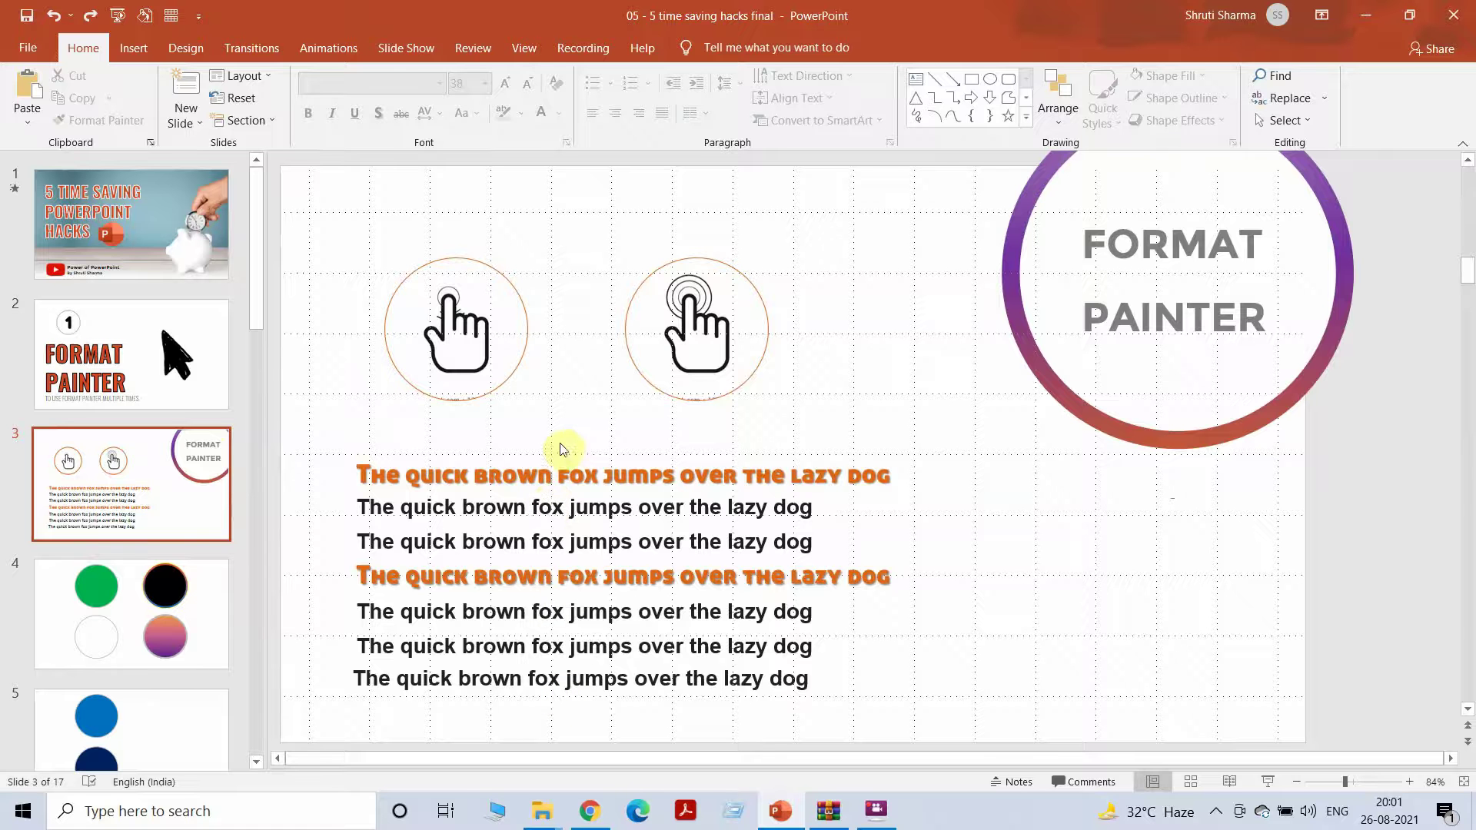
pyautogui.click(542, 573)
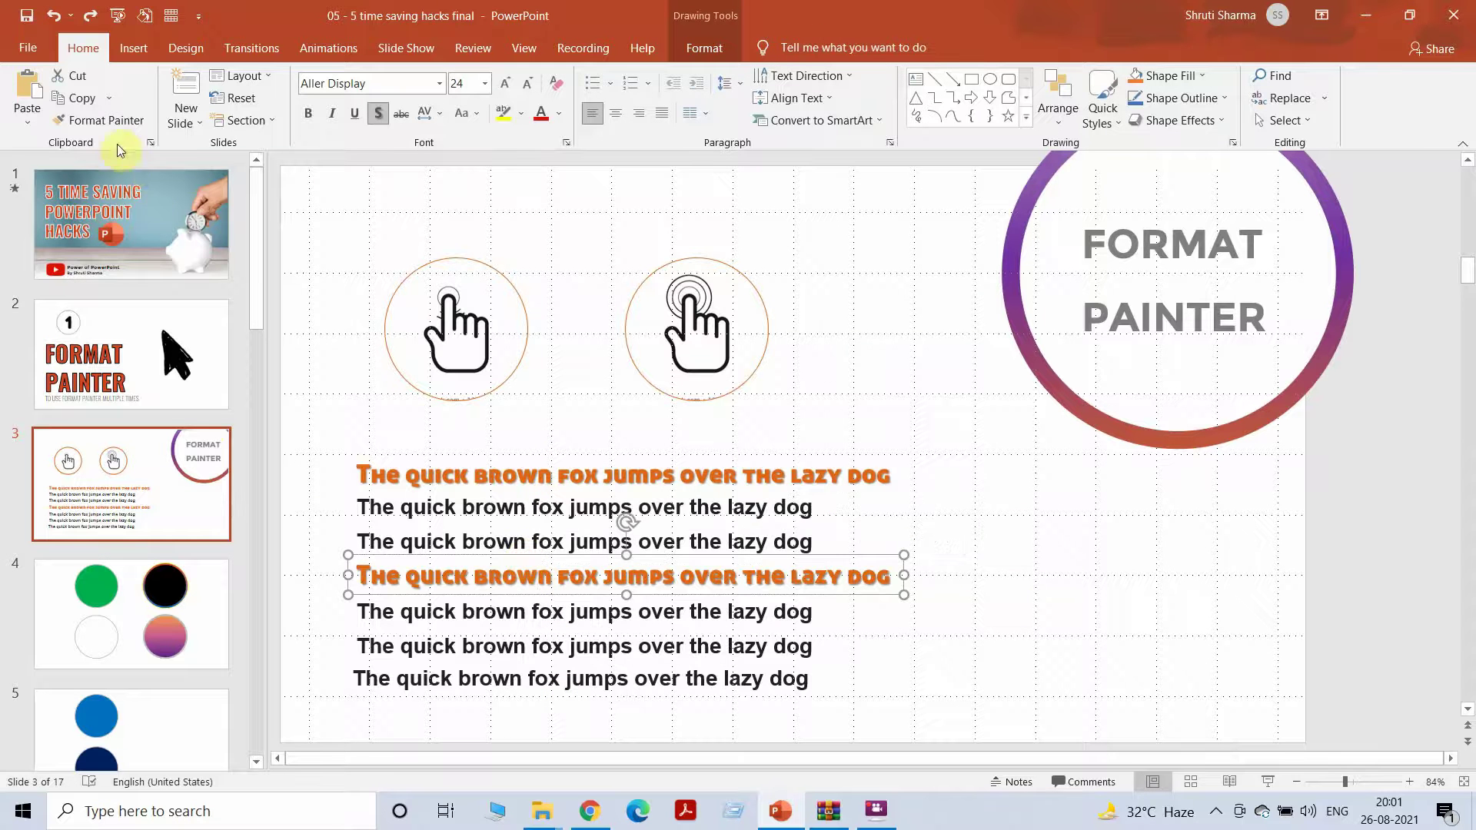
# Paint the orange Aller Display style onto the second, third, fifth, sixth and last lines and the FORMAT PAINTER text.
pyautogui.click(103, 121)
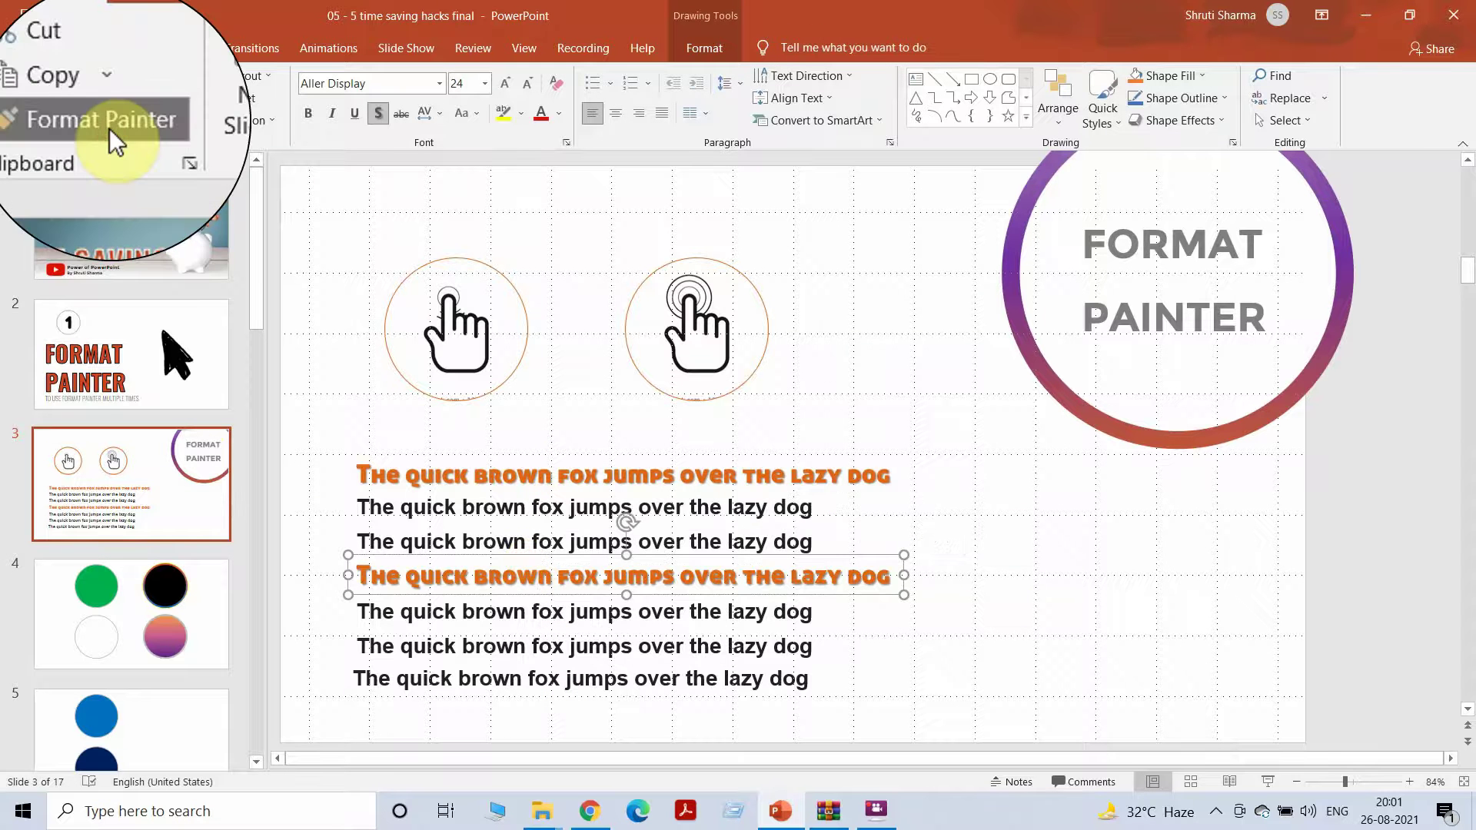
pyautogui.click(498, 514)
pyautogui.click(499, 543)
pyautogui.click(525, 613)
pyautogui.click(541, 650)
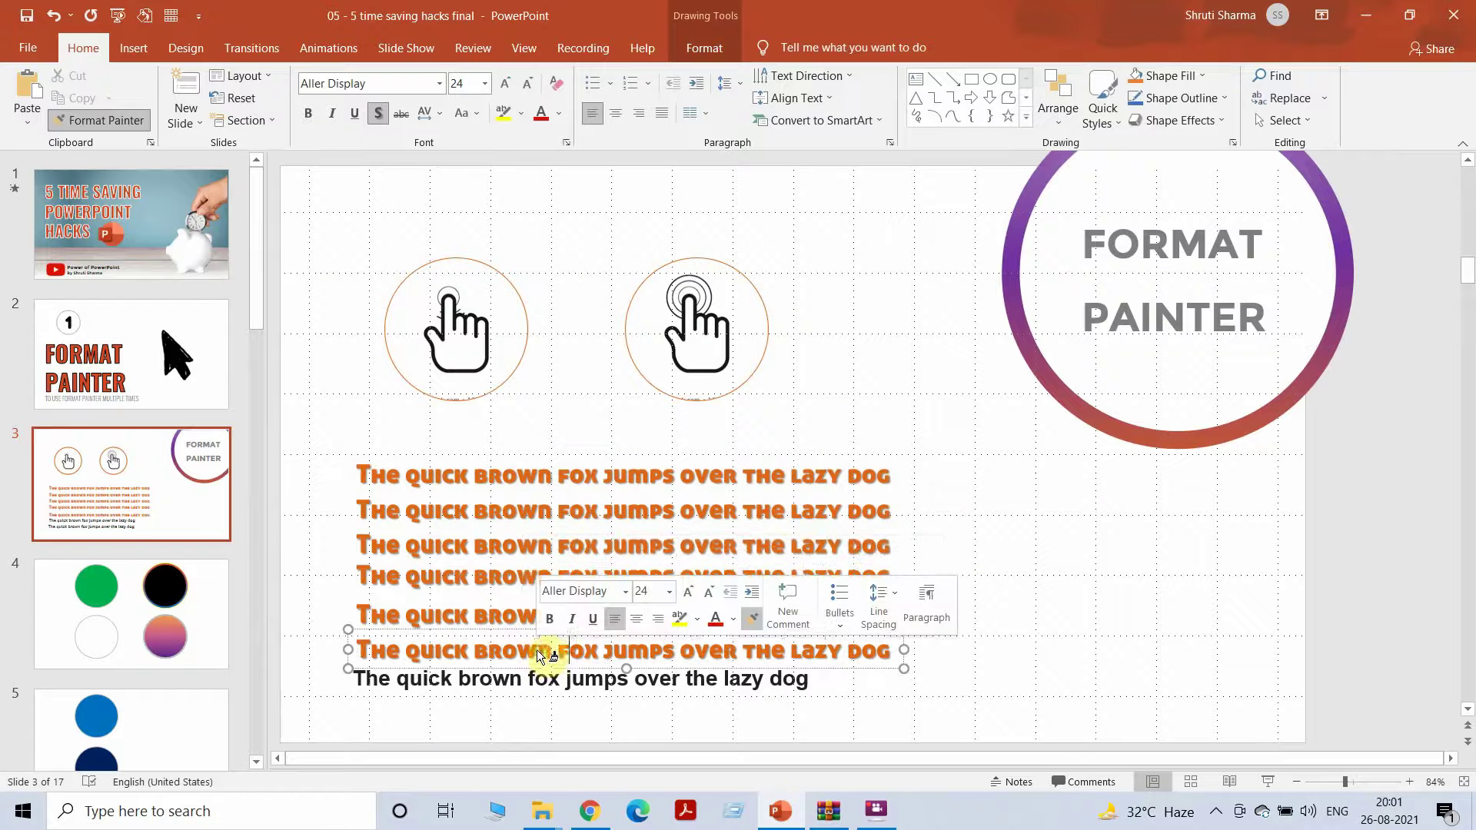
pyautogui.click(541, 679)
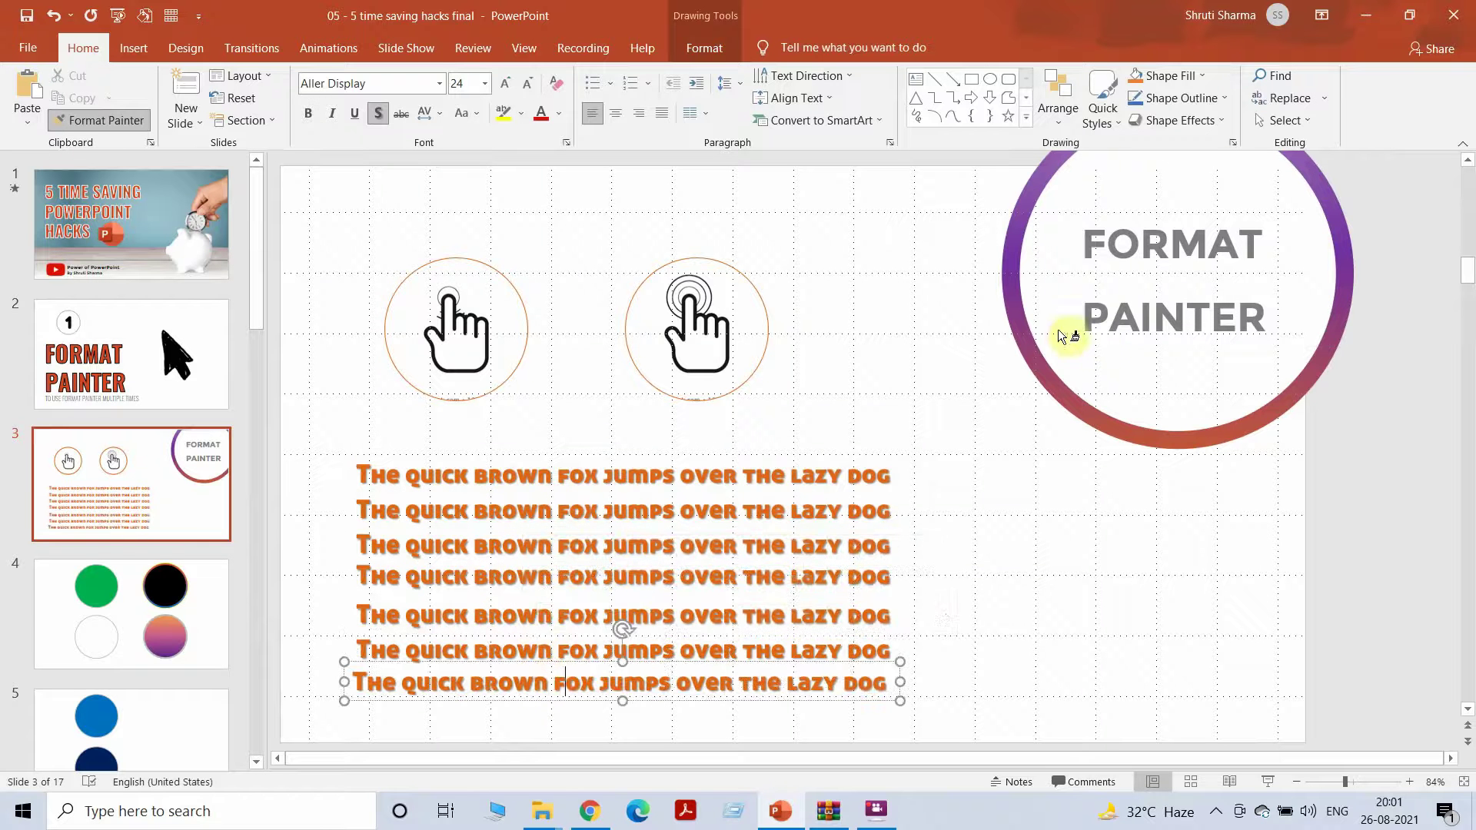
pyautogui.click(1130, 324)
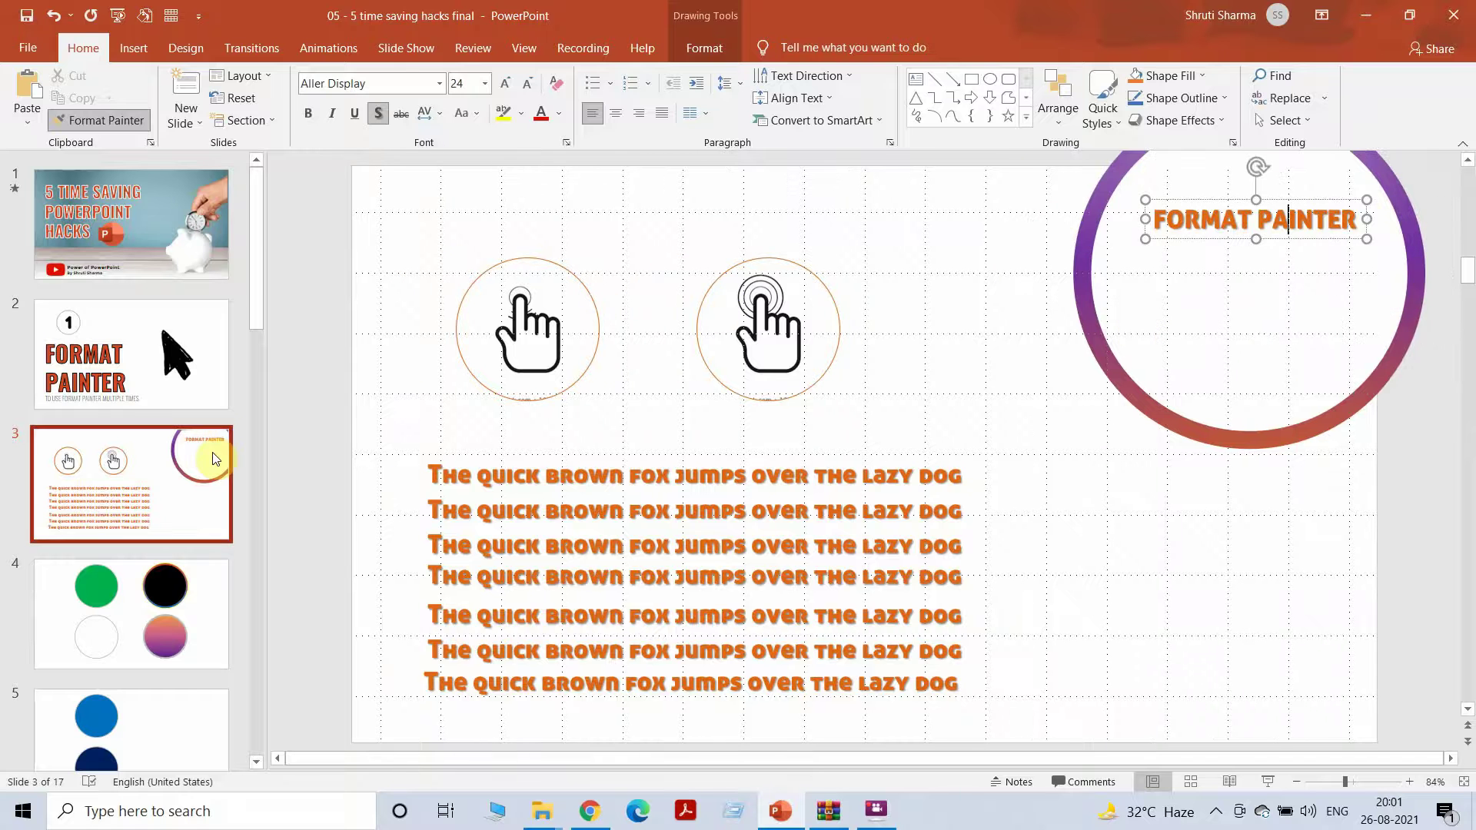
# Revert the accidental orange styling of slide 2's subtitle, then move on to slide 4.
pyautogui.click(134, 369)
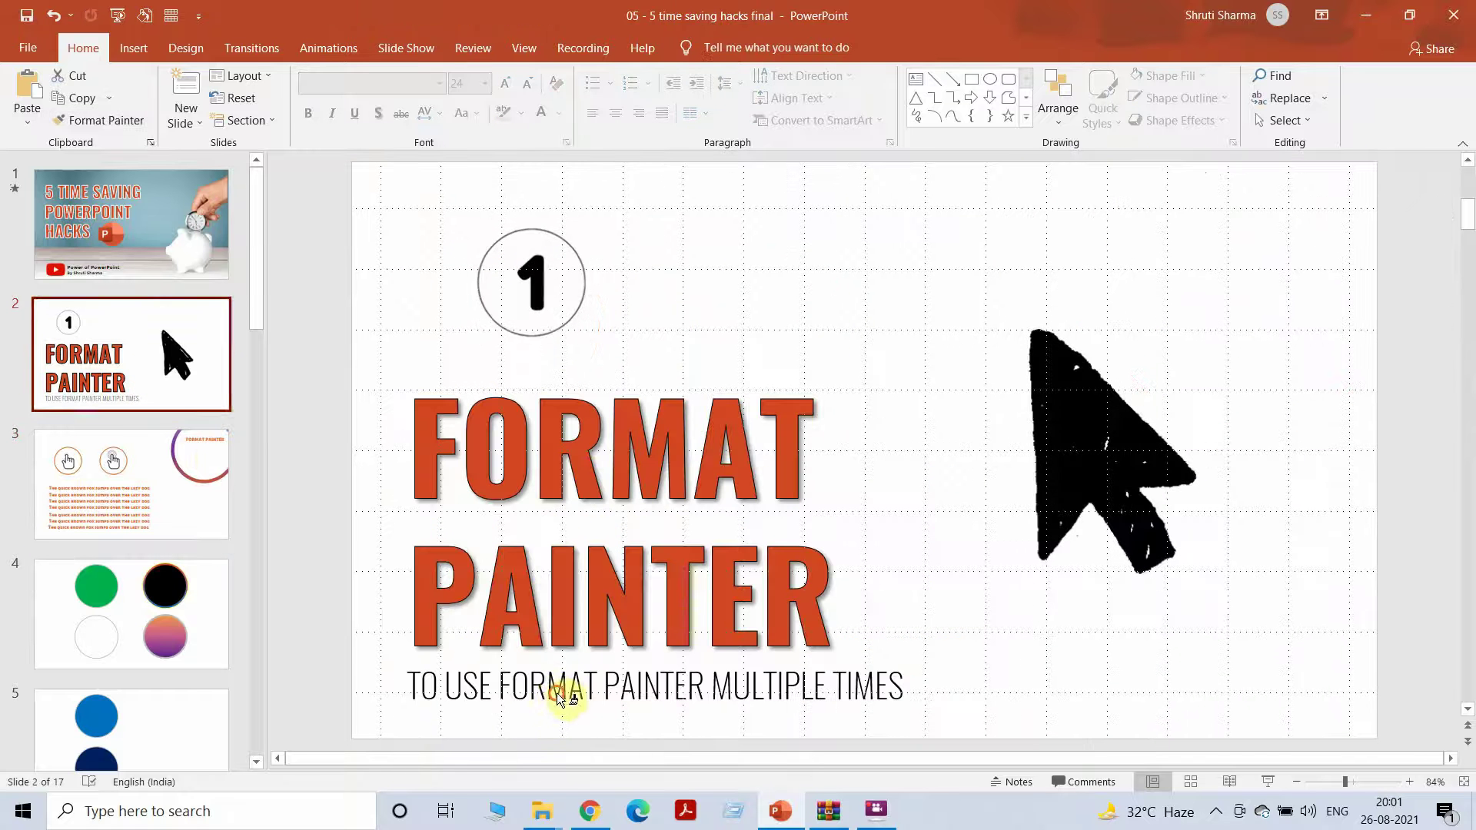
pyautogui.click(564, 694)
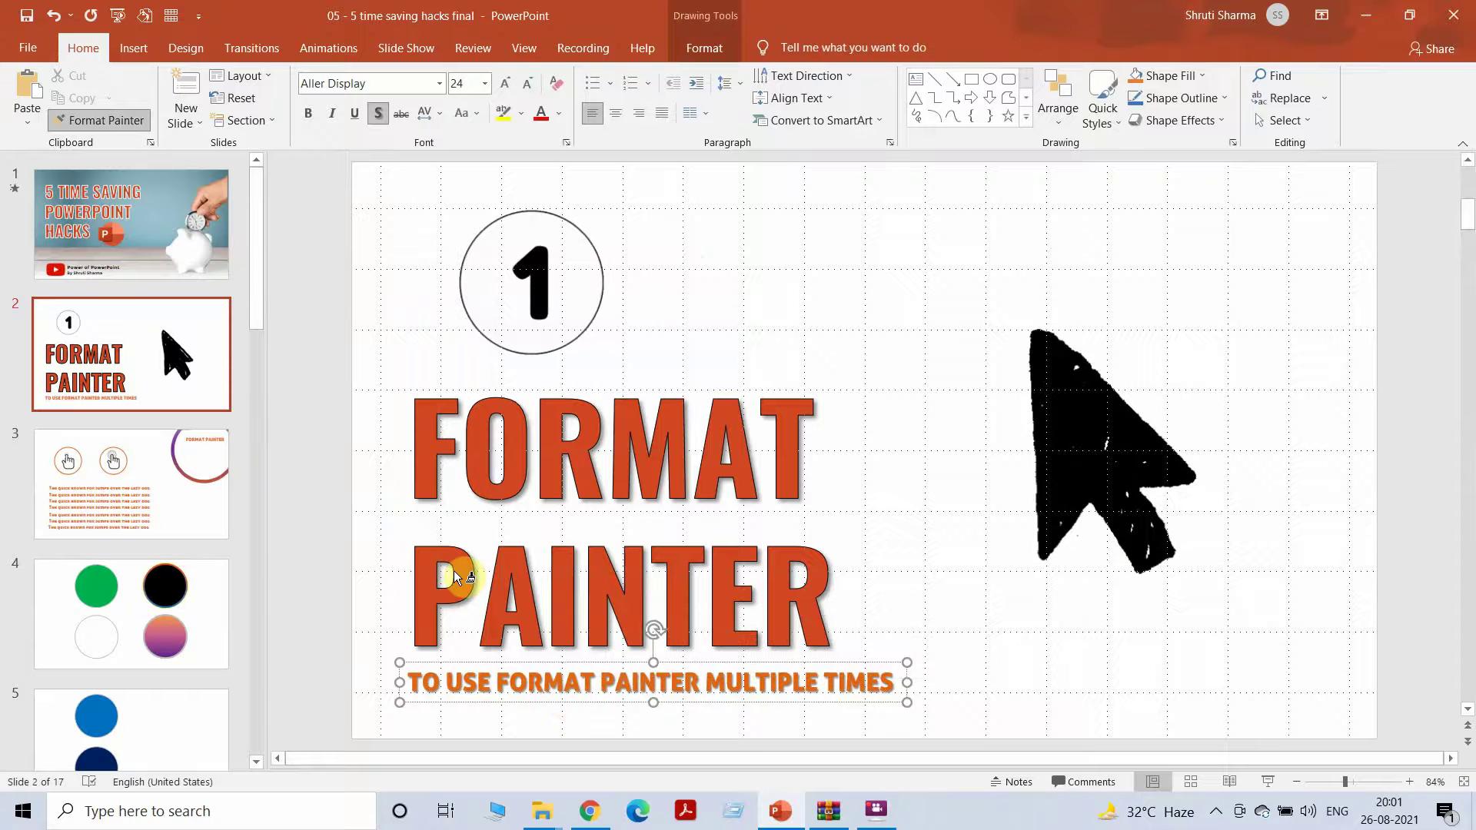
pyautogui.hotkey('ctrl', 'z')
pyautogui.click(163, 477)
pyautogui.click(188, 624)
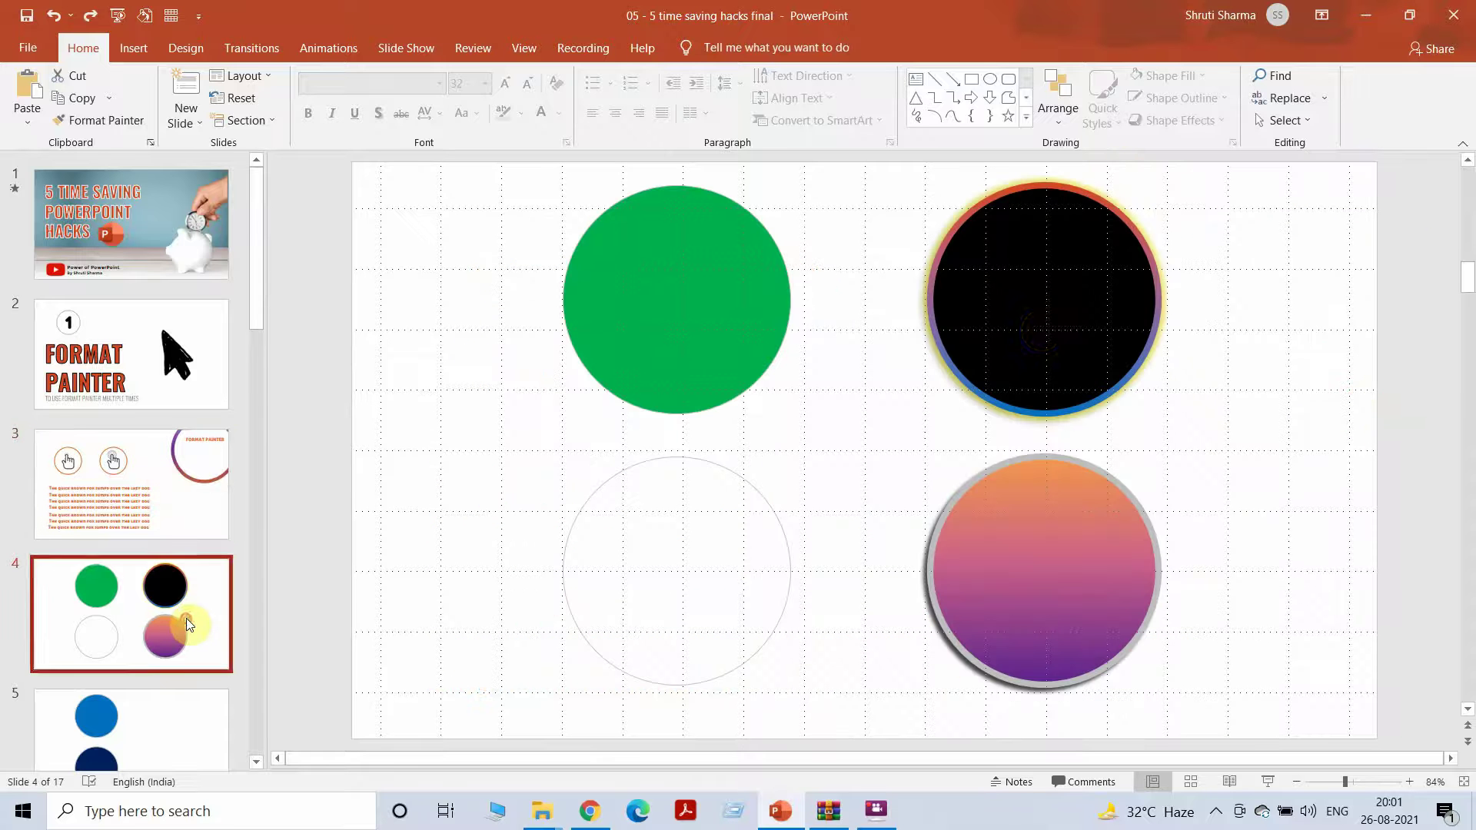
pyautogui.click(1040, 329)
pyautogui.moveTo(1041, 330); pyautogui.dragTo(1041, 327)
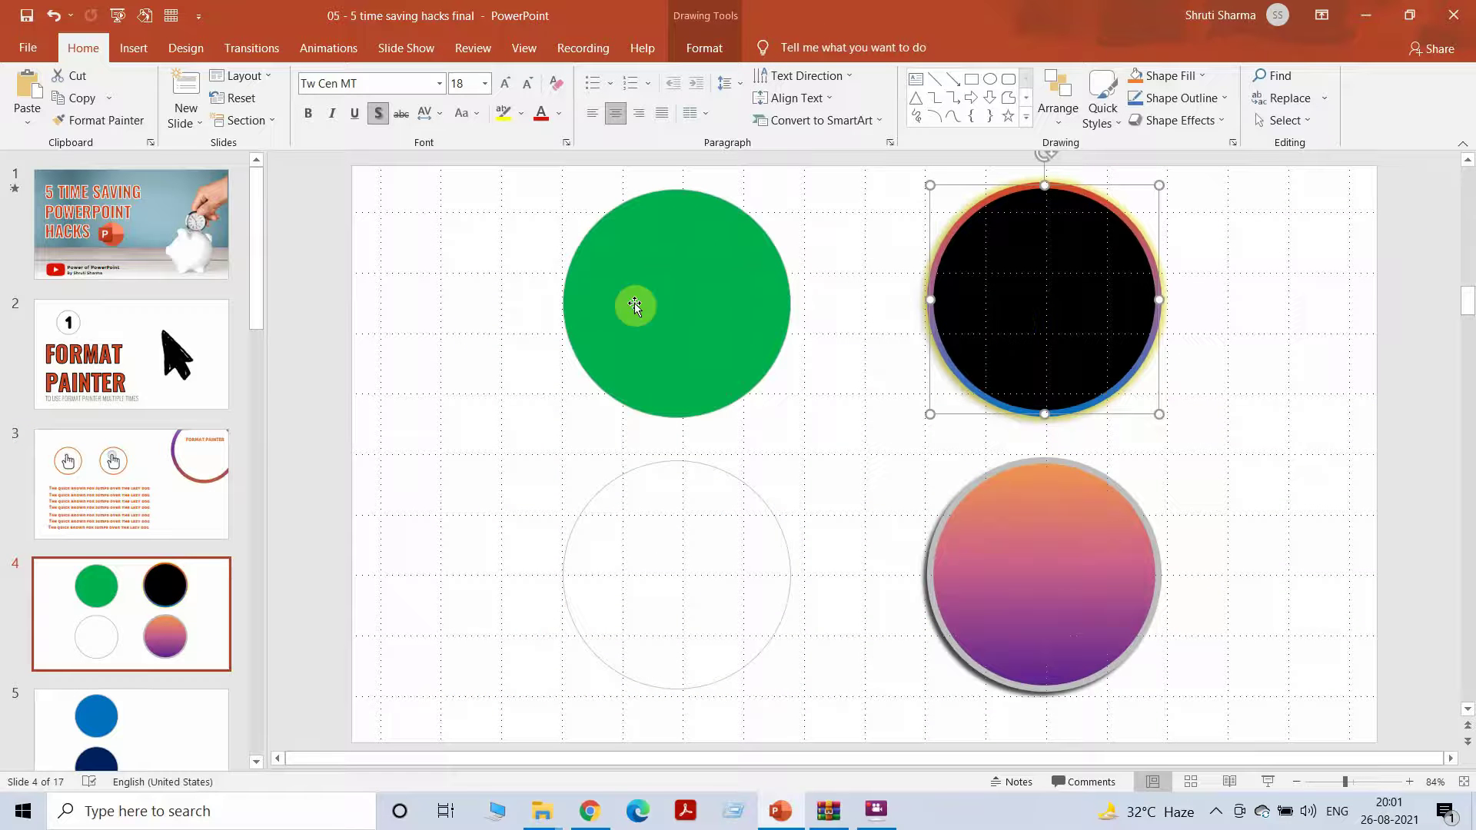
pyautogui.click(126, 119)
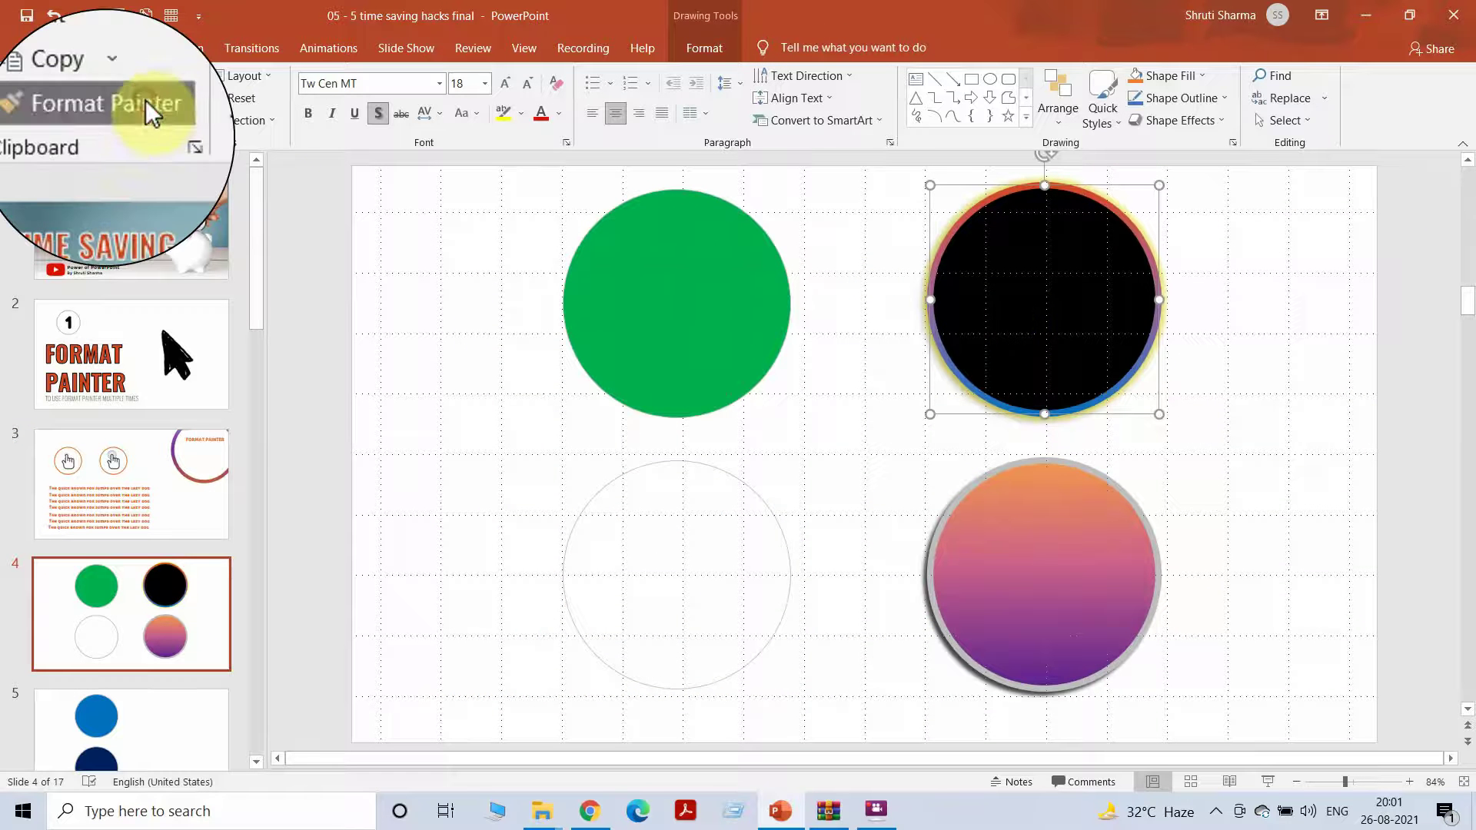
pyautogui.click(720, 298)
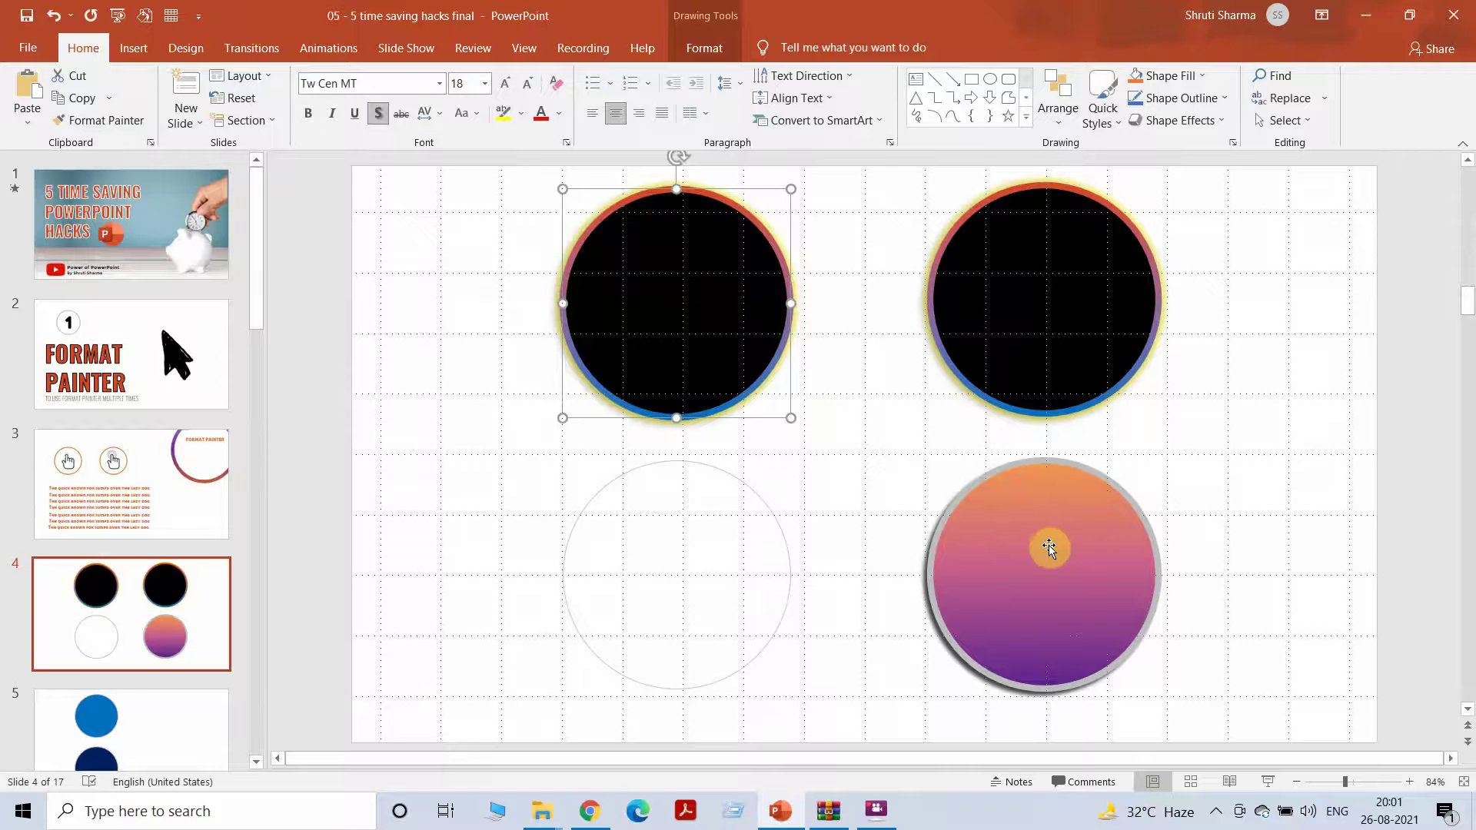
pyautogui.click(1047, 547)
pyautogui.click(100, 120)
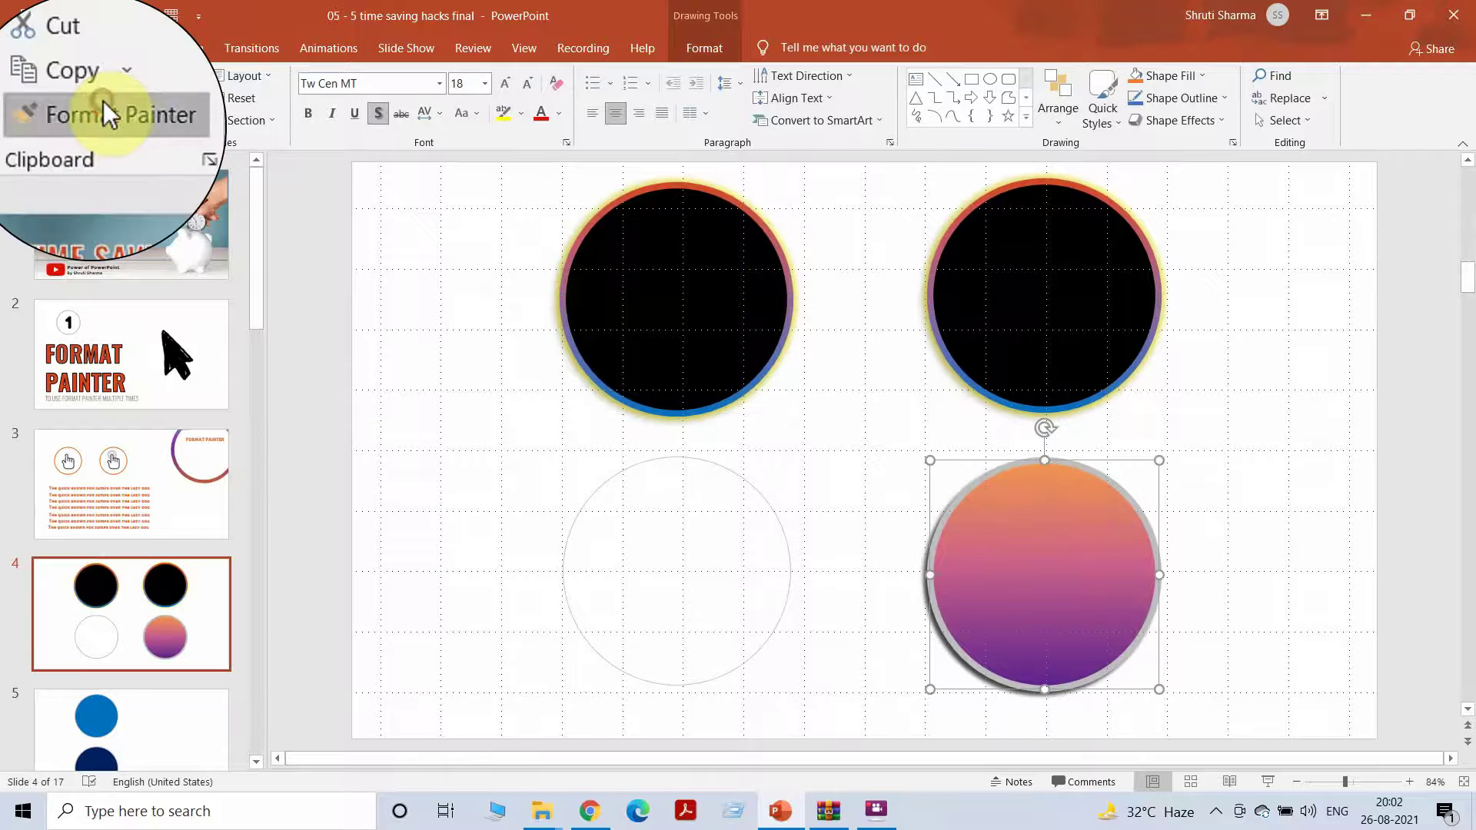
pyautogui.click(698, 487)
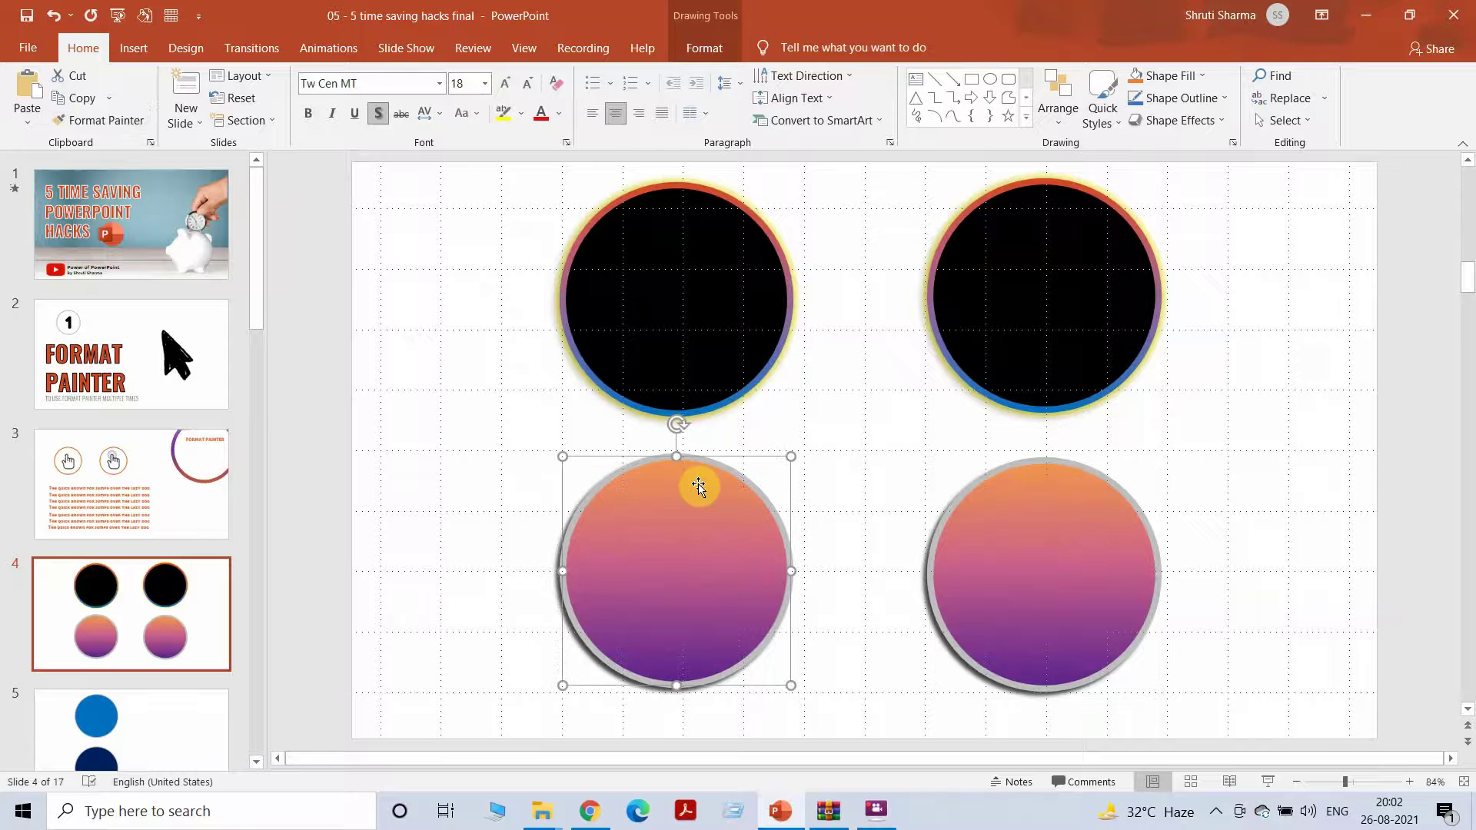
pyautogui.hotkey('ctrl', 'z')
pyautogui.hotkey('ctrl', 'z')
pyautogui.hotkey('ctrl', 'z')
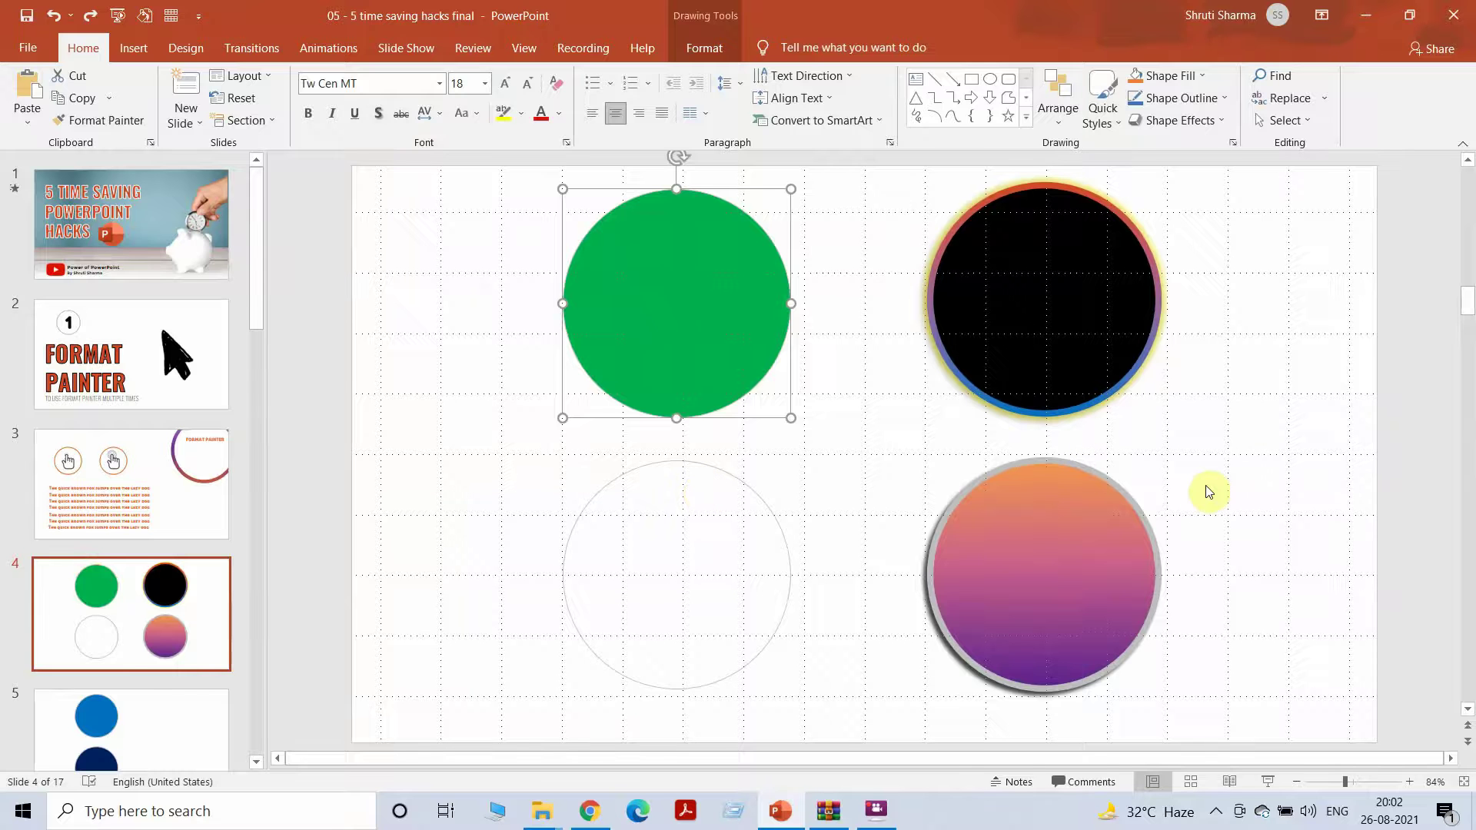
# Copy the black rainbow-outlined style onto the green, empty and gradient circles on slide 4.
pyautogui.click(1033, 299)
pyautogui.click(100, 120)
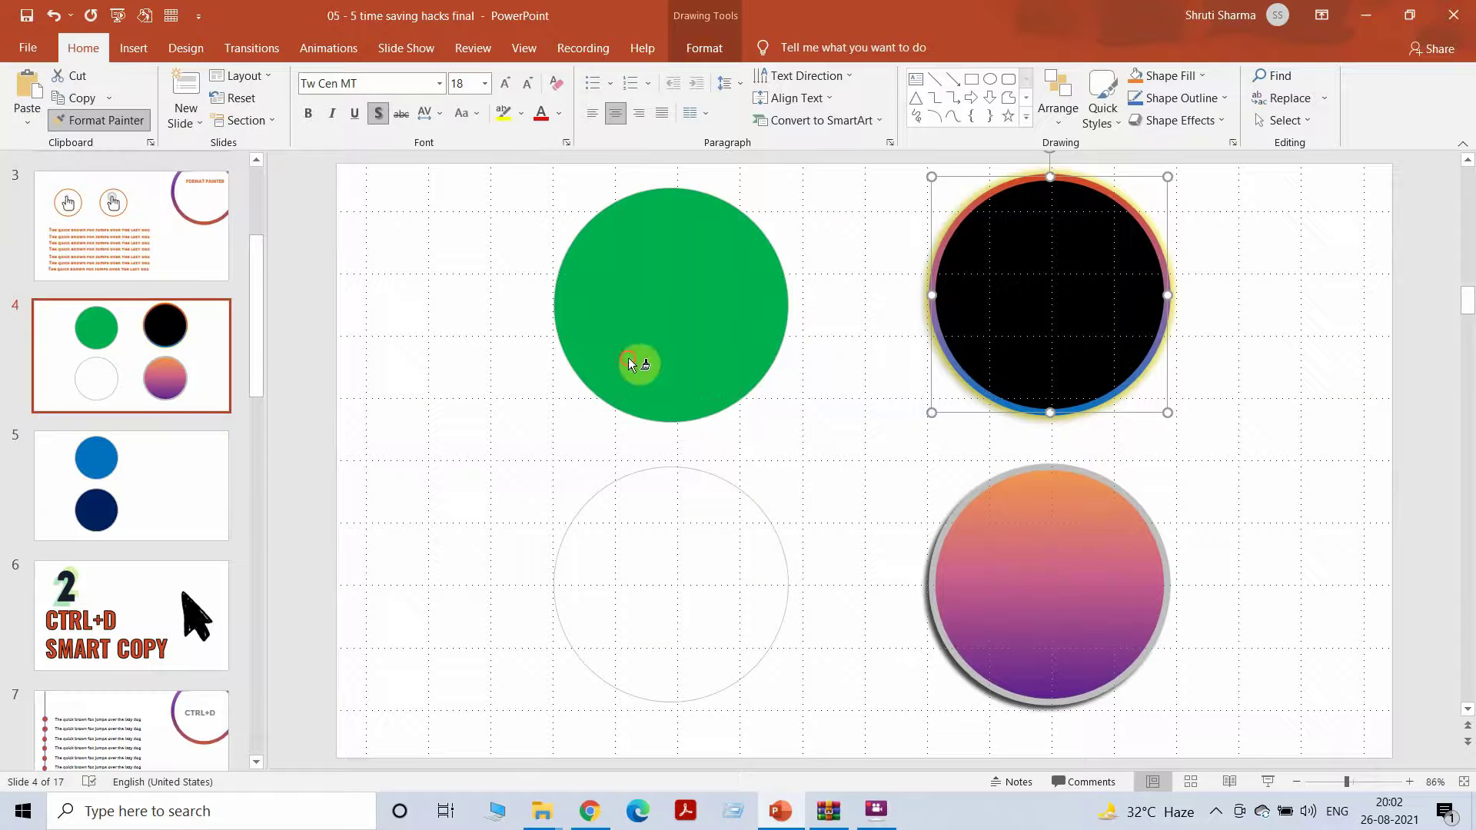
pyautogui.click(629, 364)
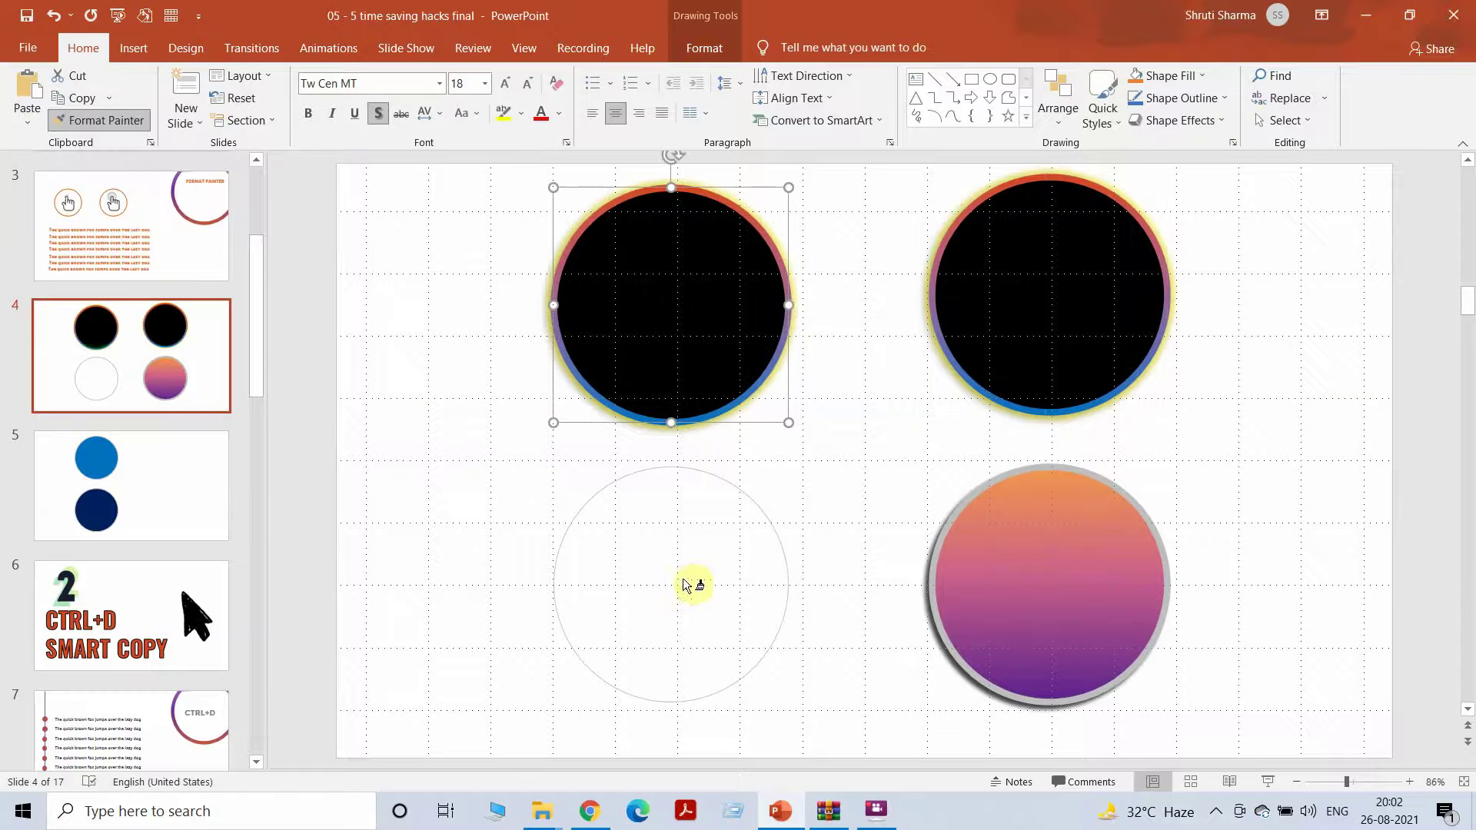
pyautogui.click(691, 582)
pyautogui.click(1027, 599)
# Paint slide 5's top blue circle black, undoing the extra changes to the navy and slide 3 circles.
pyautogui.click(145, 464)
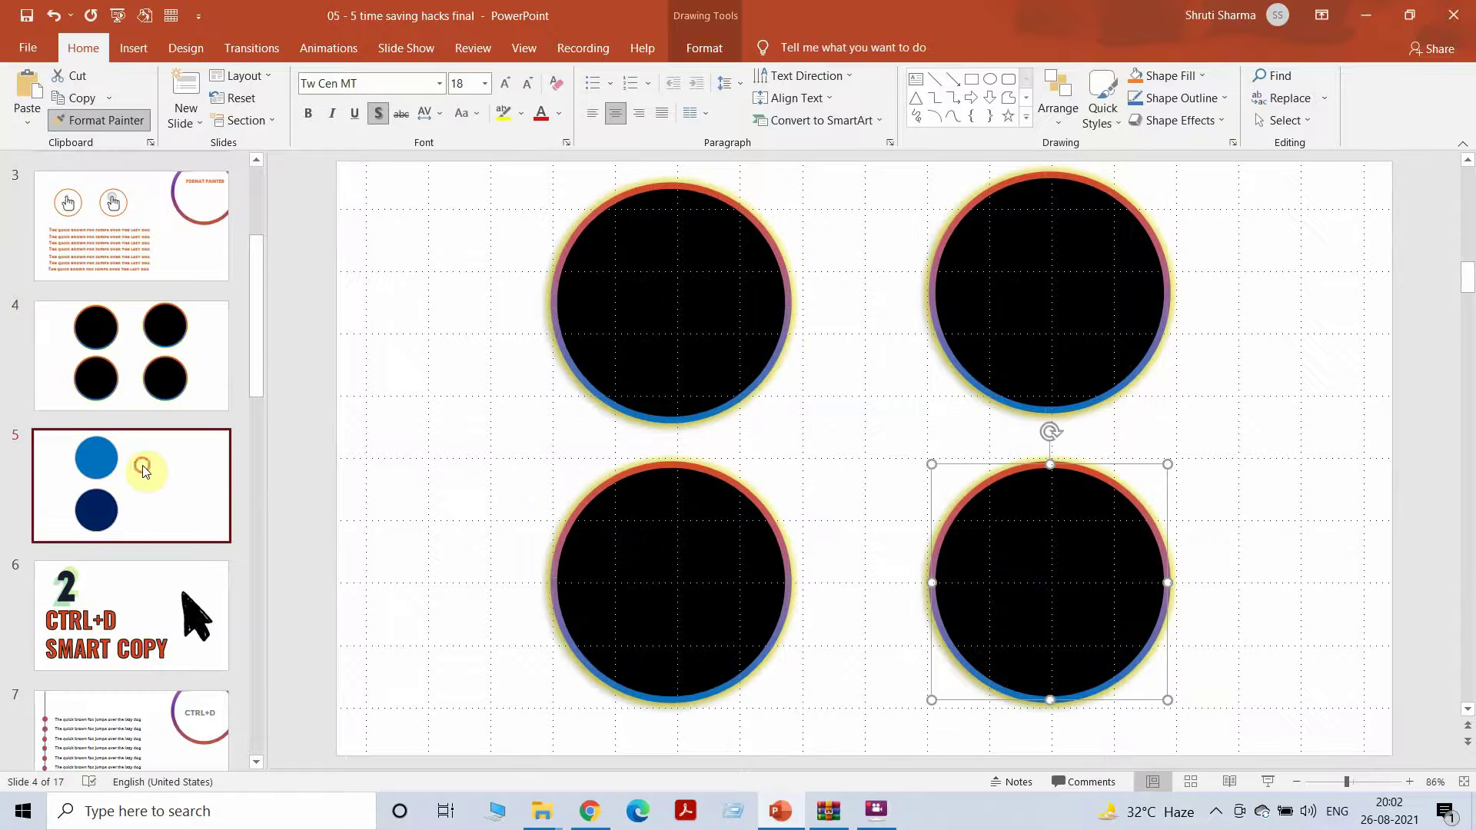
pyautogui.click(642, 388)
pyautogui.click(687, 570)
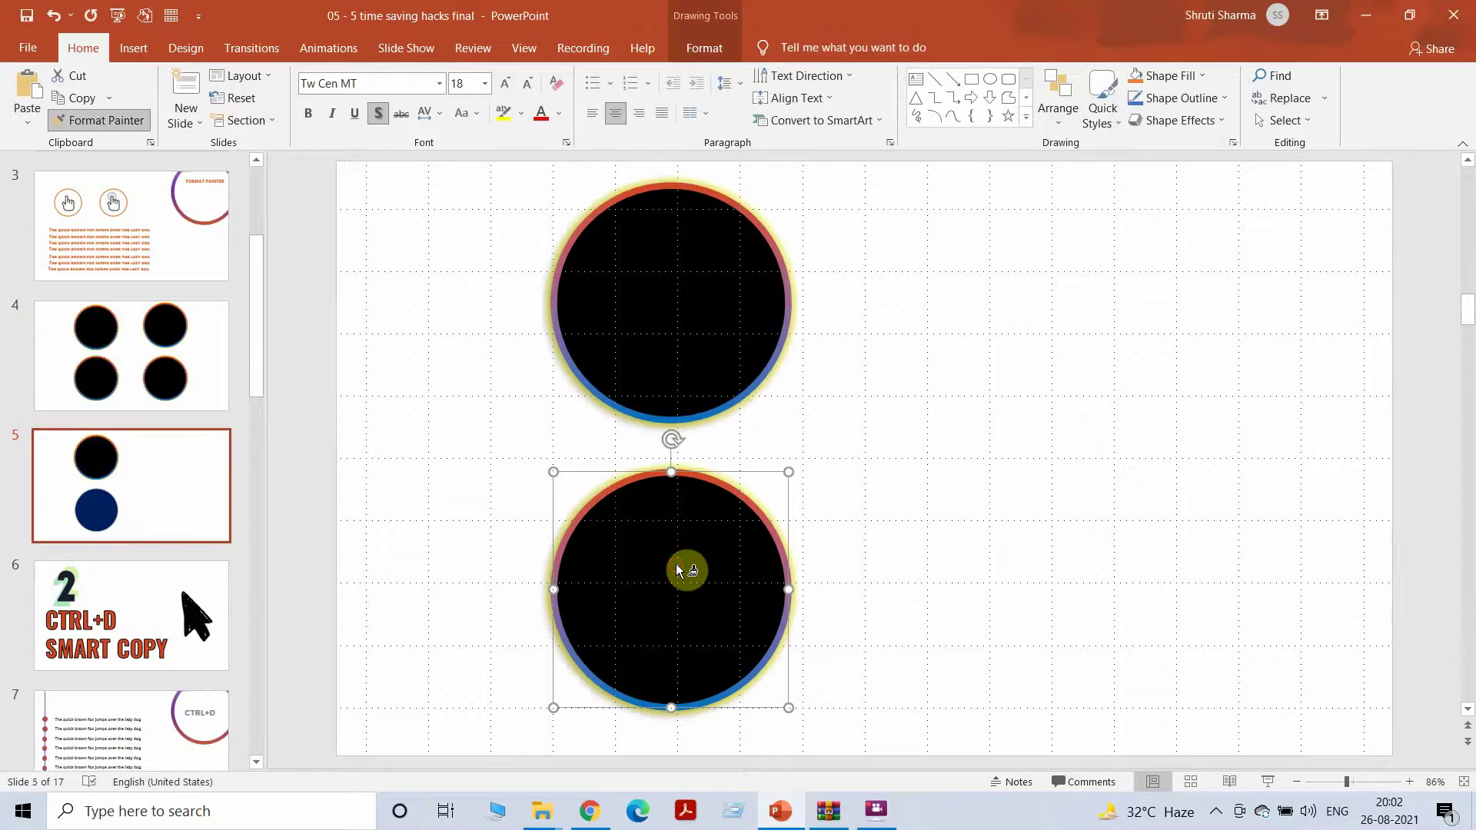
pyautogui.click(203, 258)
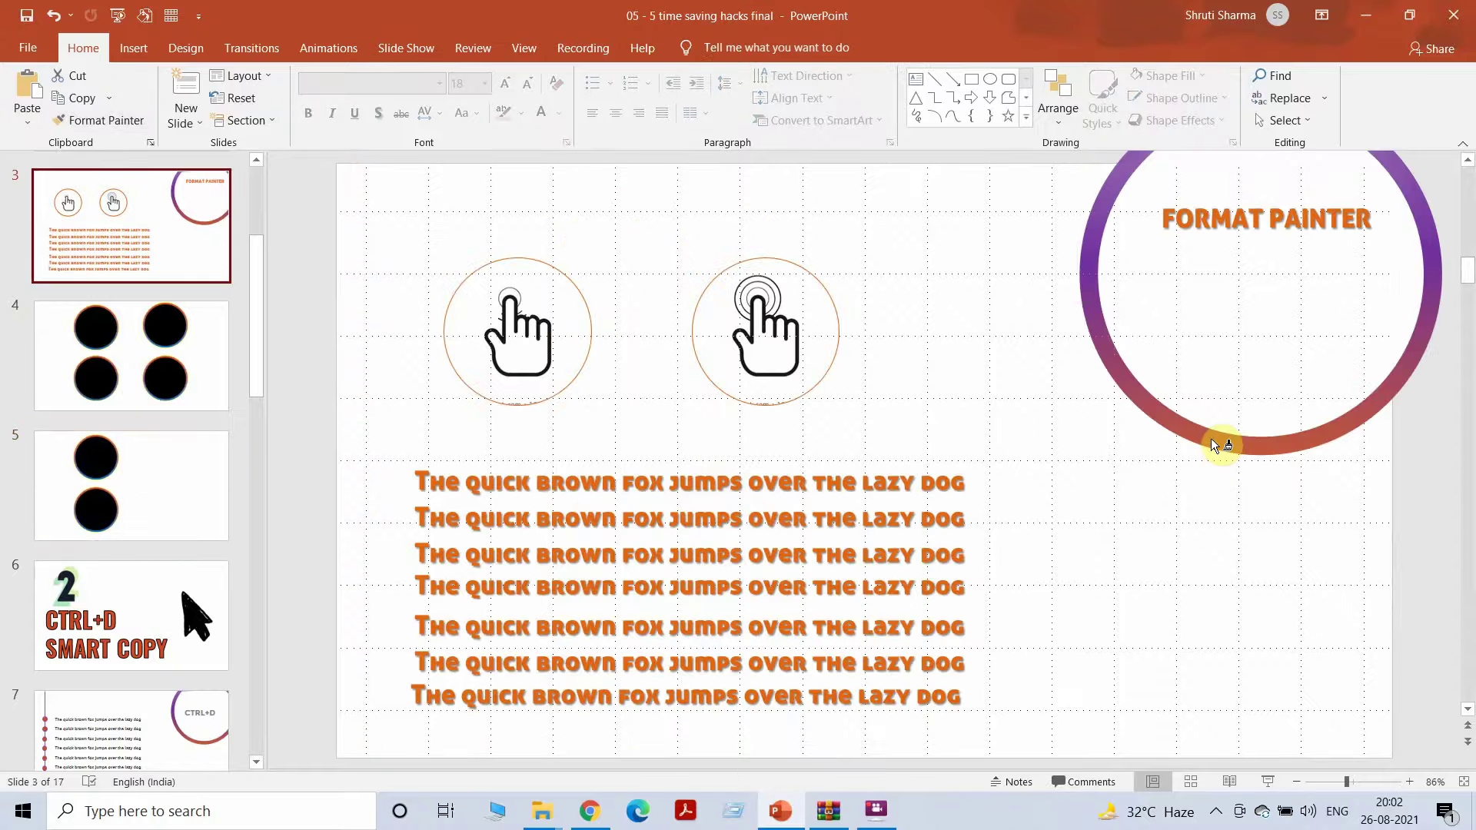
pyautogui.click(1218, 443)
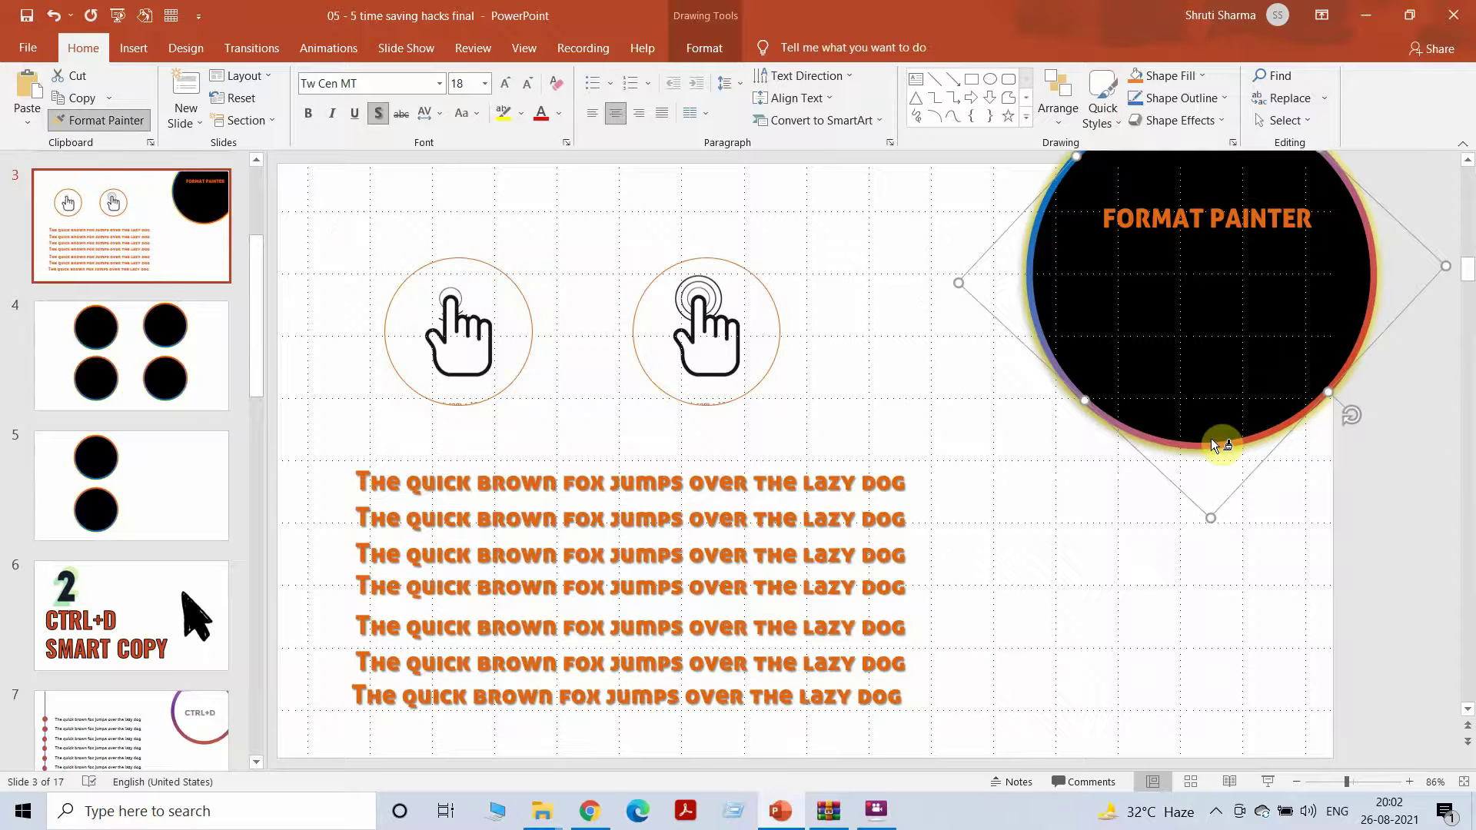
pyautogui.hotkey('ctrl', 'z')
pyautogui.hotkey('ctrl', 'z')
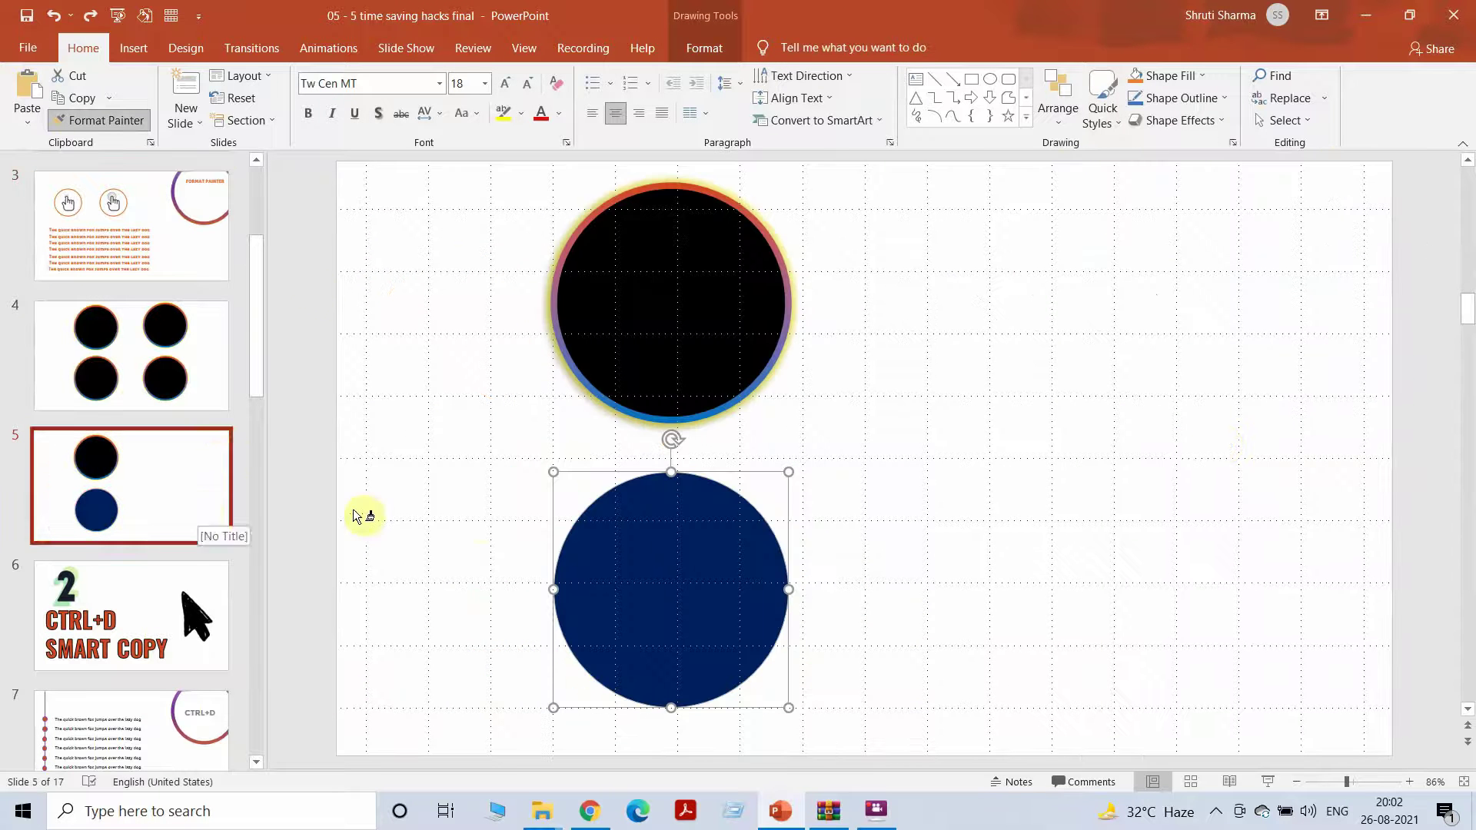
pyautogui.click(328, 351)
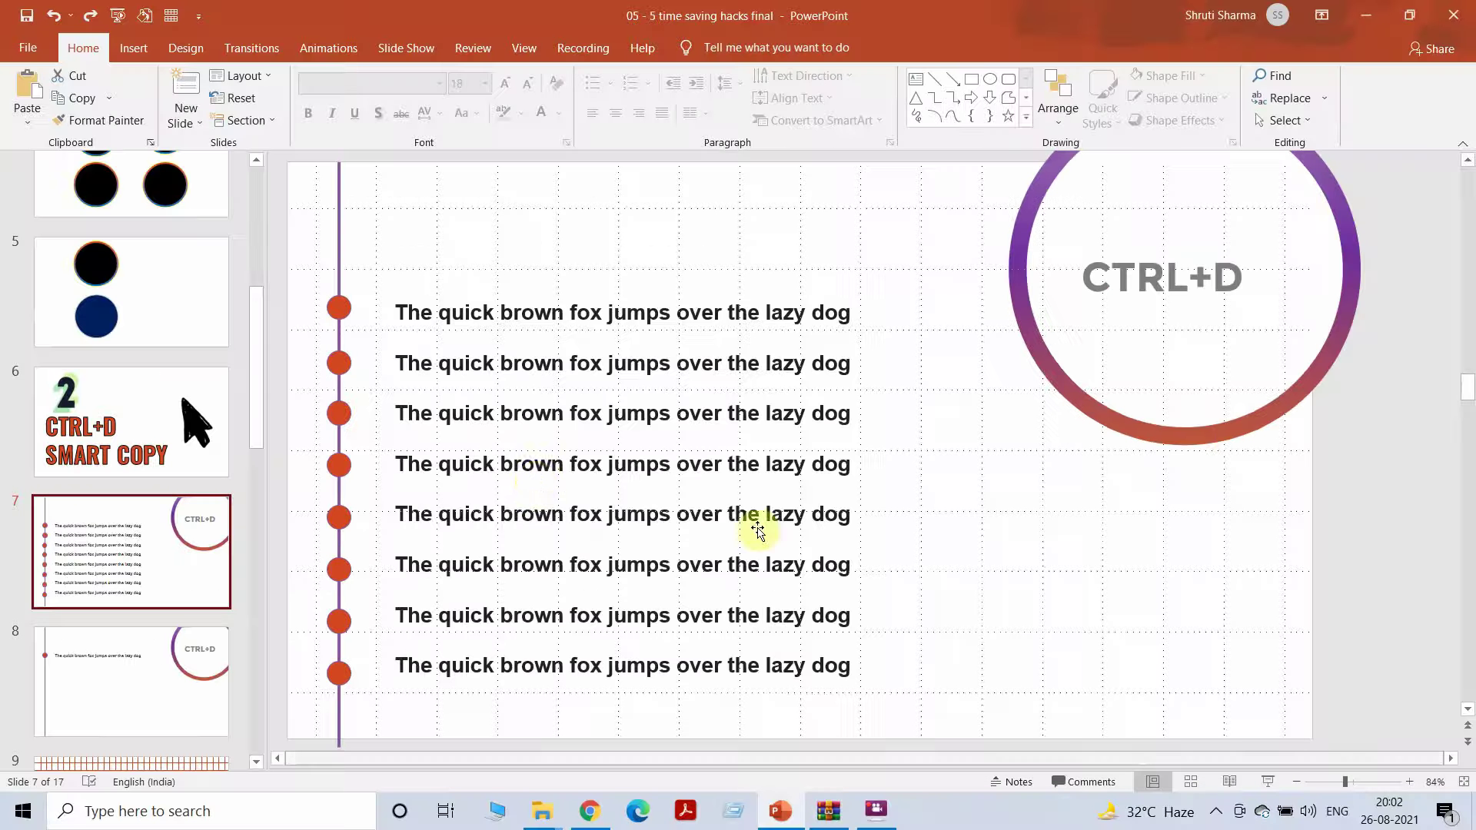
# On slide 8, duplicate the red dot and its text line together into several evenly spaced copies.
pyautogui.click(201, 668)
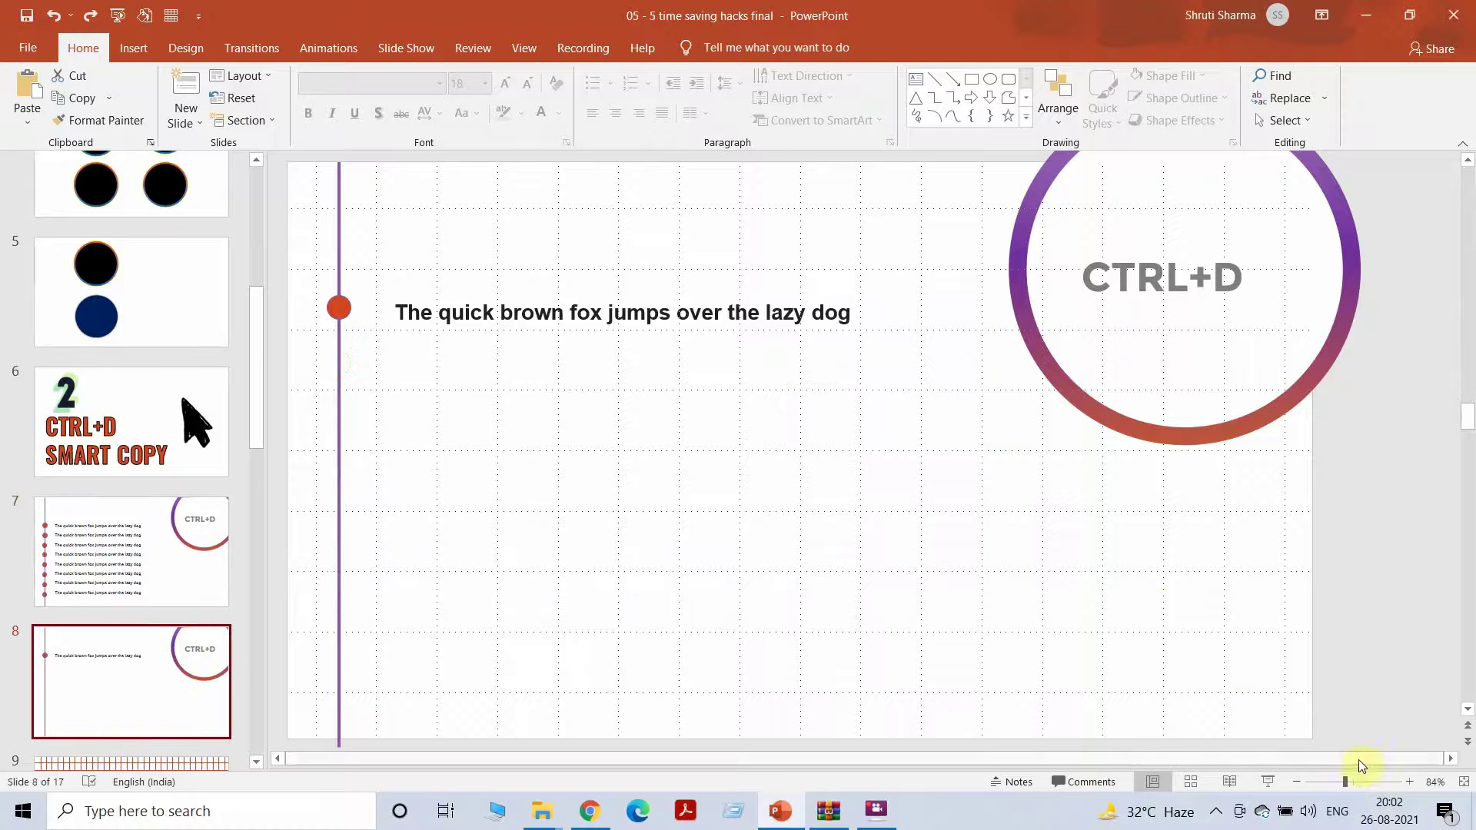
pyautogui.moveTo(264, 507); pyautogui.dragTo(17, 494)
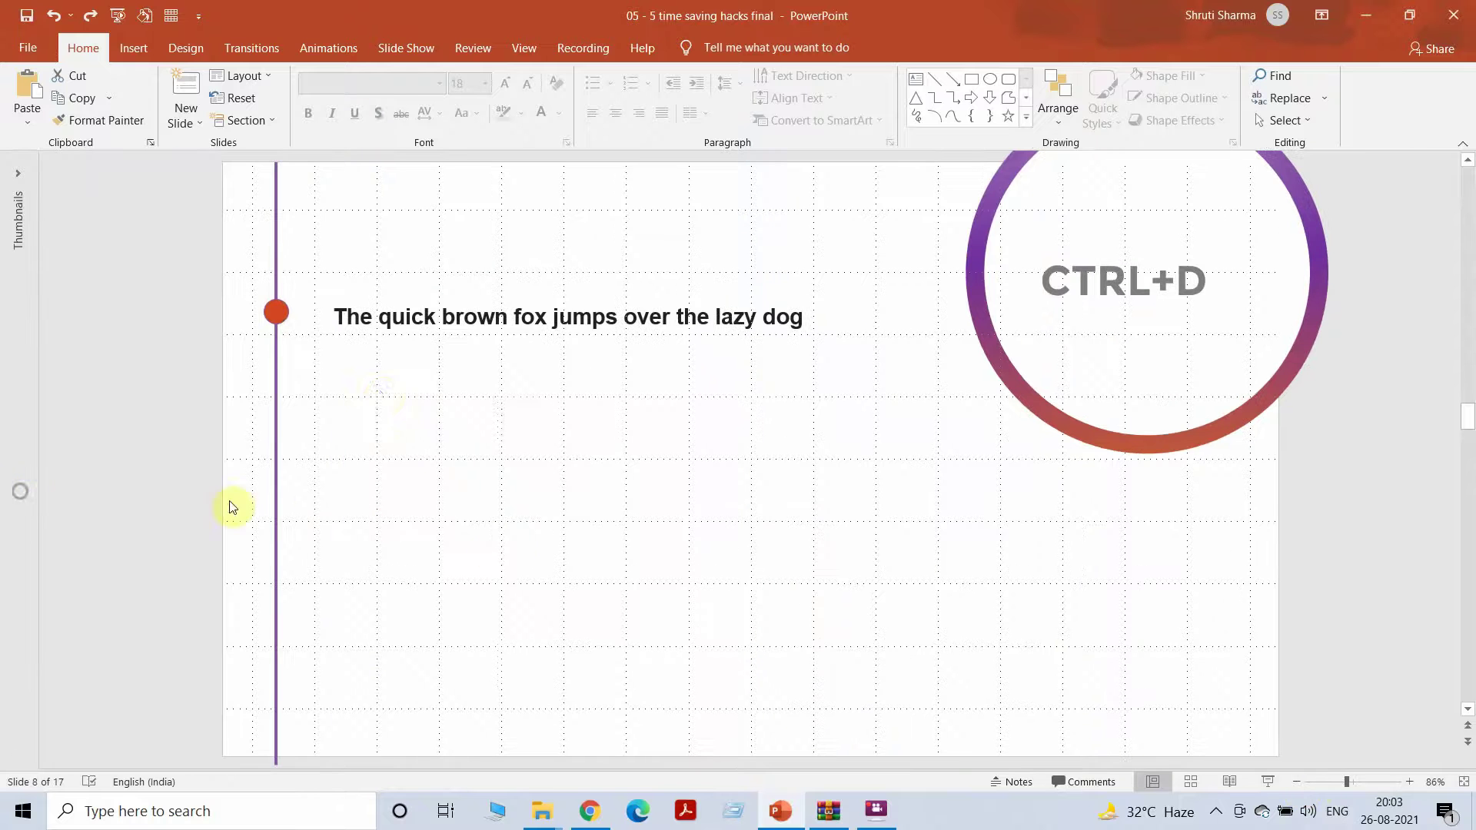
pyautogui.click(275, 313)
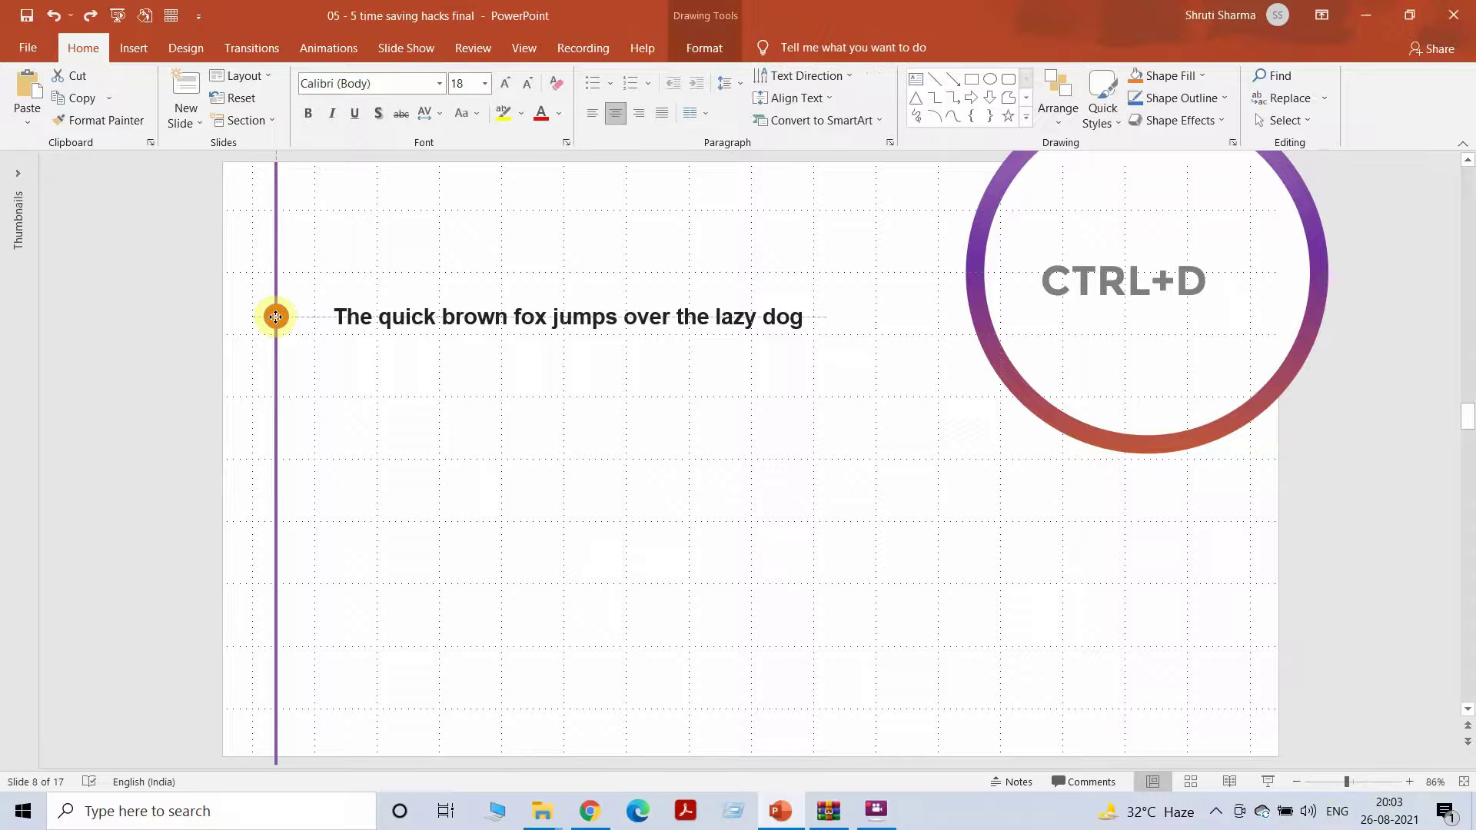
pyautogui.keyDown('shift'); pyautogui.click(400, 322); pyautogui.keyUp('shift')
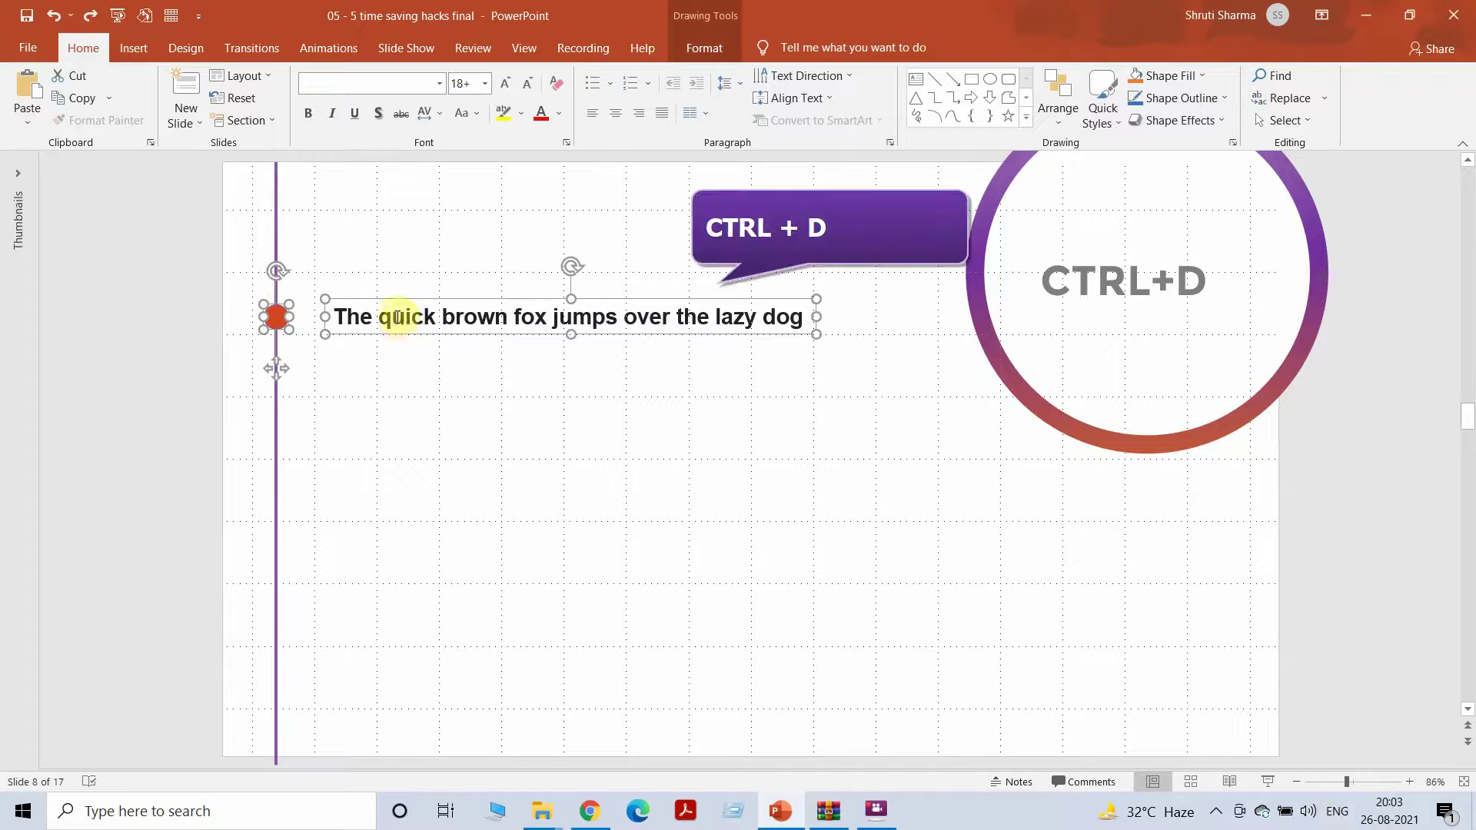
pyautogui.hotkey('ctrl', 'd')
pyautogui.moveTo(411, 310); pyautogui.dragTo(401, 349)
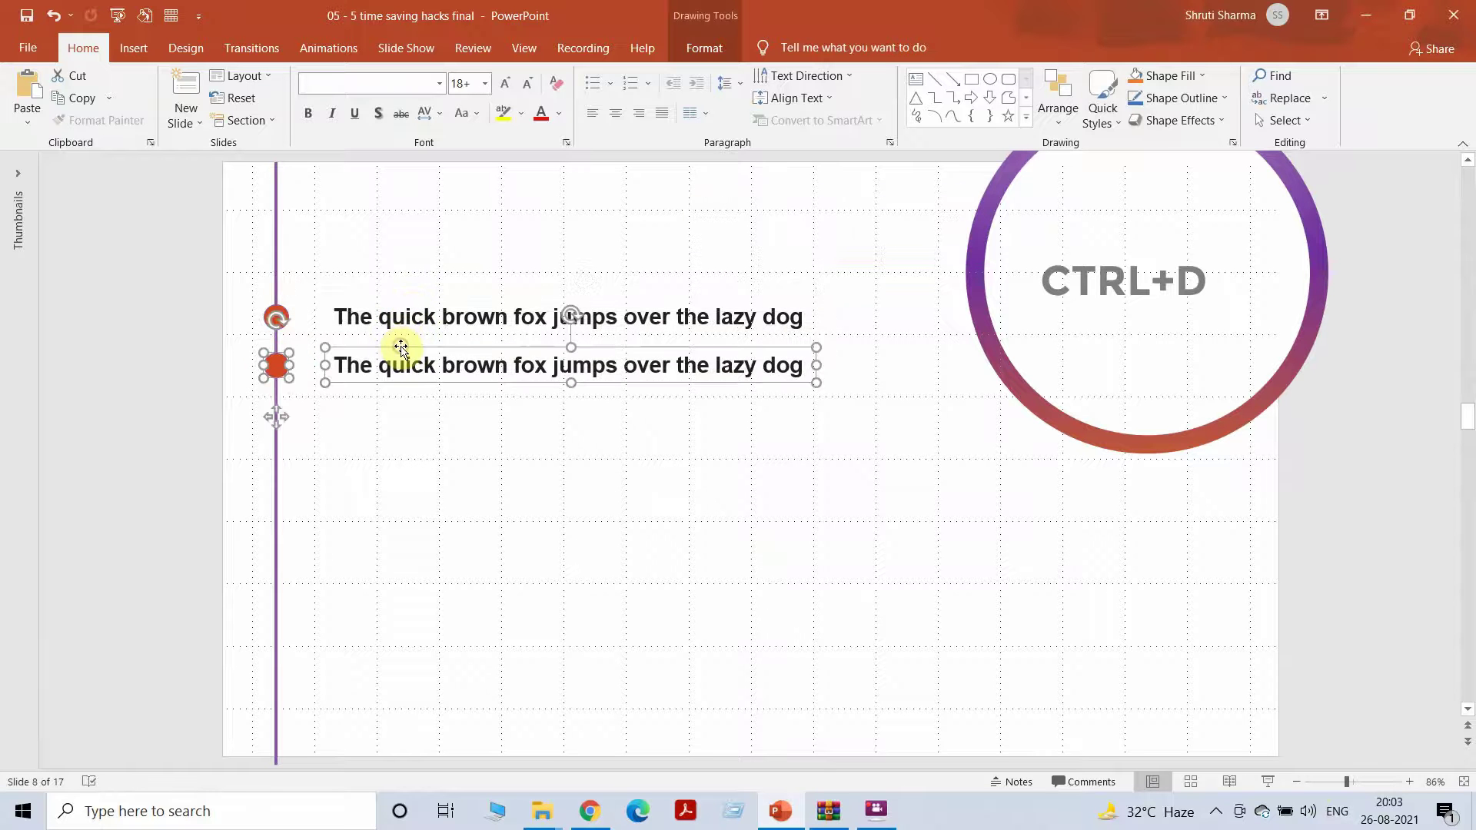
pyautogui.hotkey('ctrl', 'd')
pyautogui.hotkey('ctrl', 'd')
pyautogui.hotkey('ctrl', 'd')
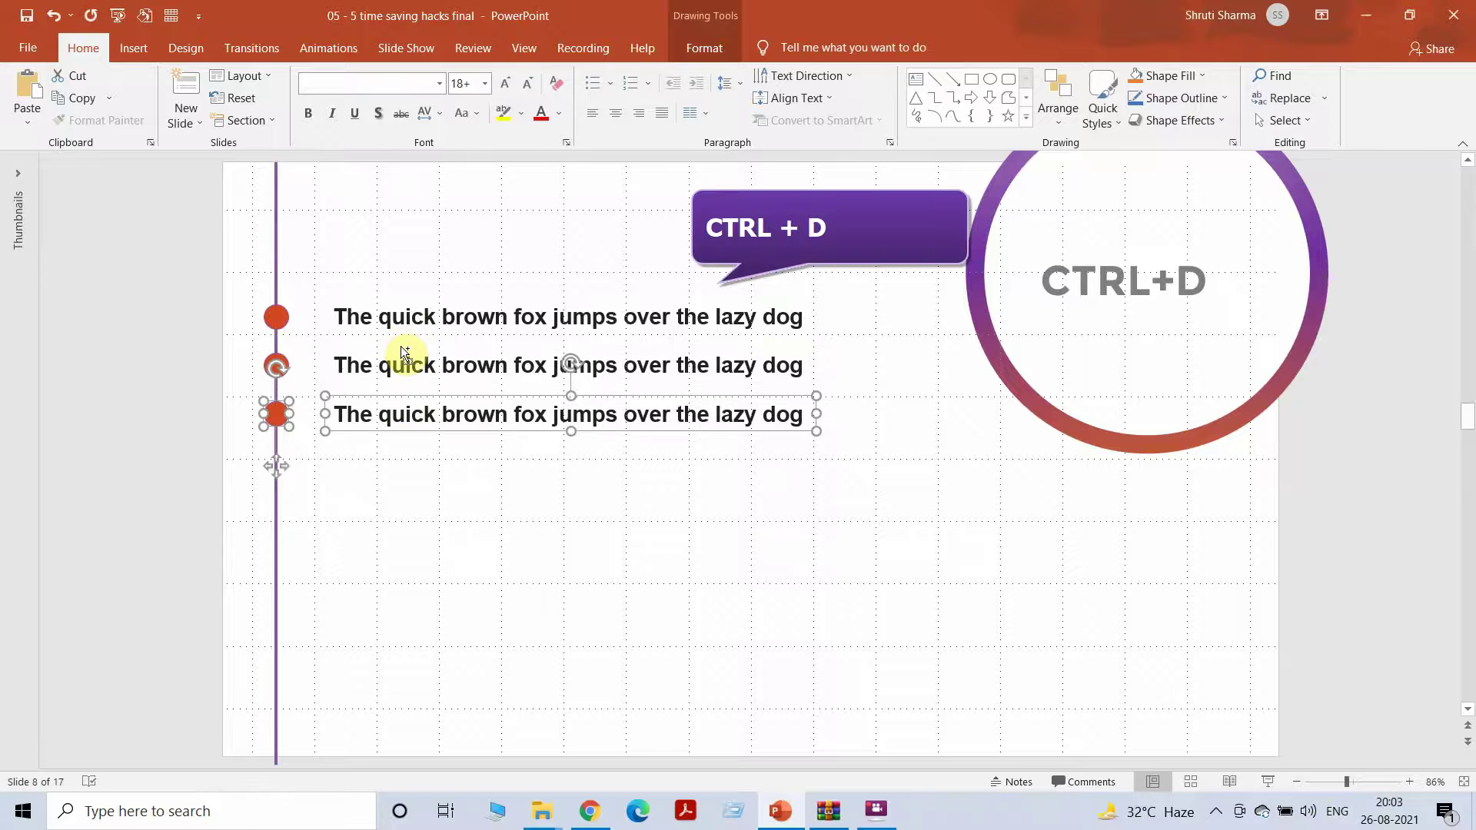
pyautogui.hotkey('ctrl', 'd')
pyautogui.hotkey('ctrl', 'd')
pyautogui.hotkey('ctrl', 'd')
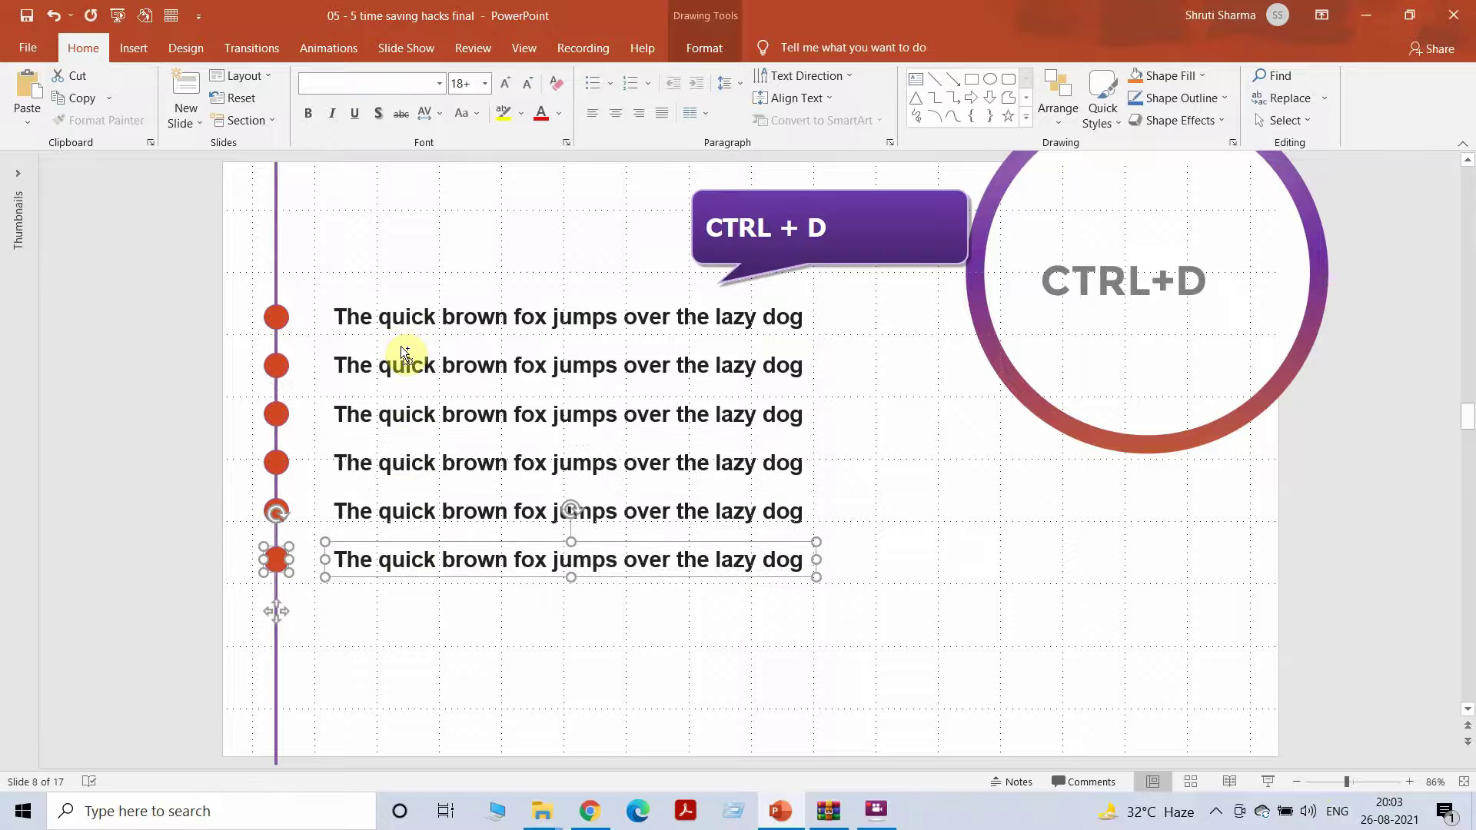
pyautogui.hotkey('ctrl', 'd')
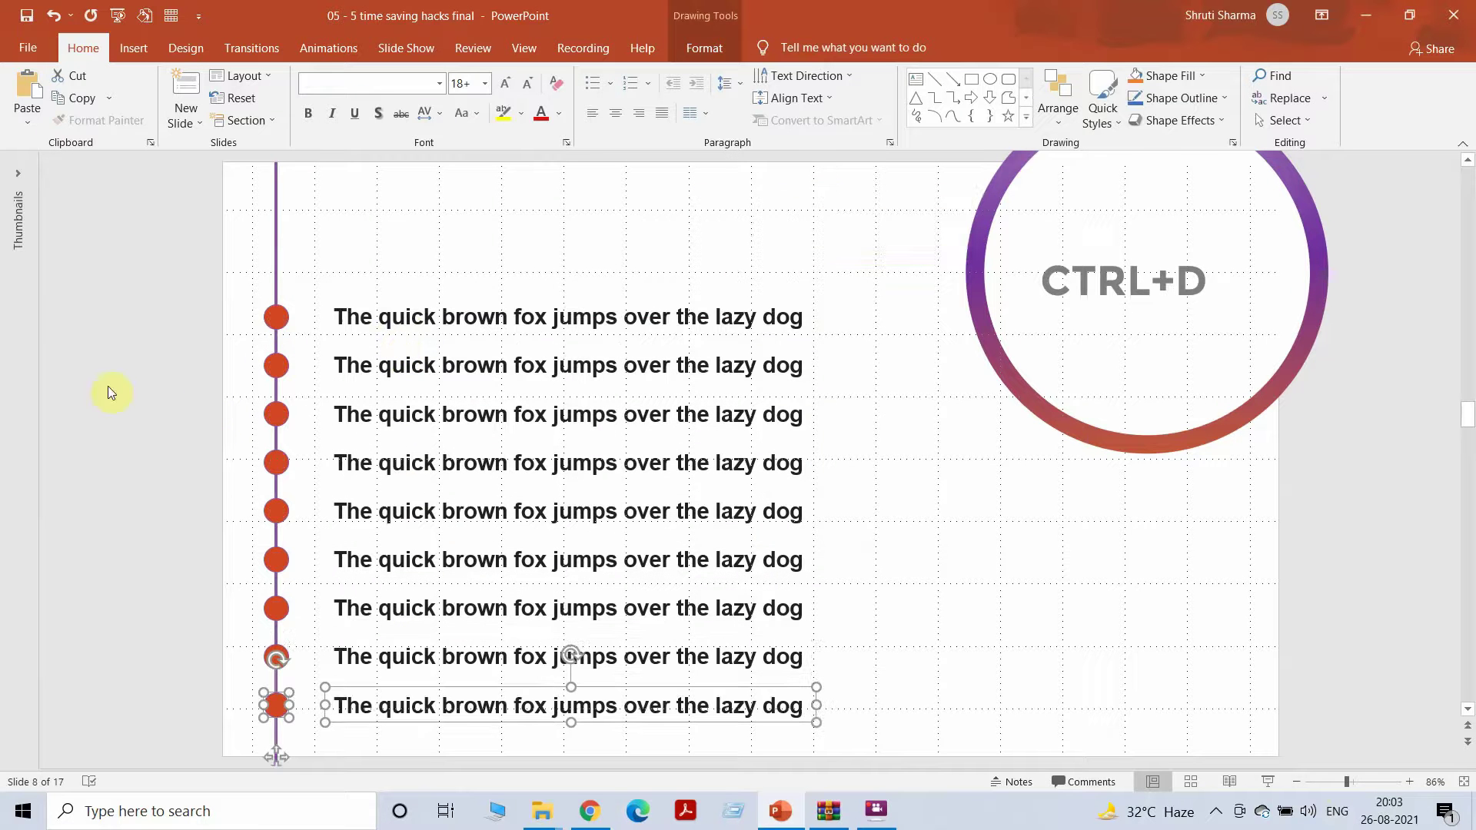
# Delete all the copies, keeping only the first dot and text line.
pyautogui.moveTo(106, 337); pyautogui.dragTo(112, 334)
pyautogui.click(64, 325)
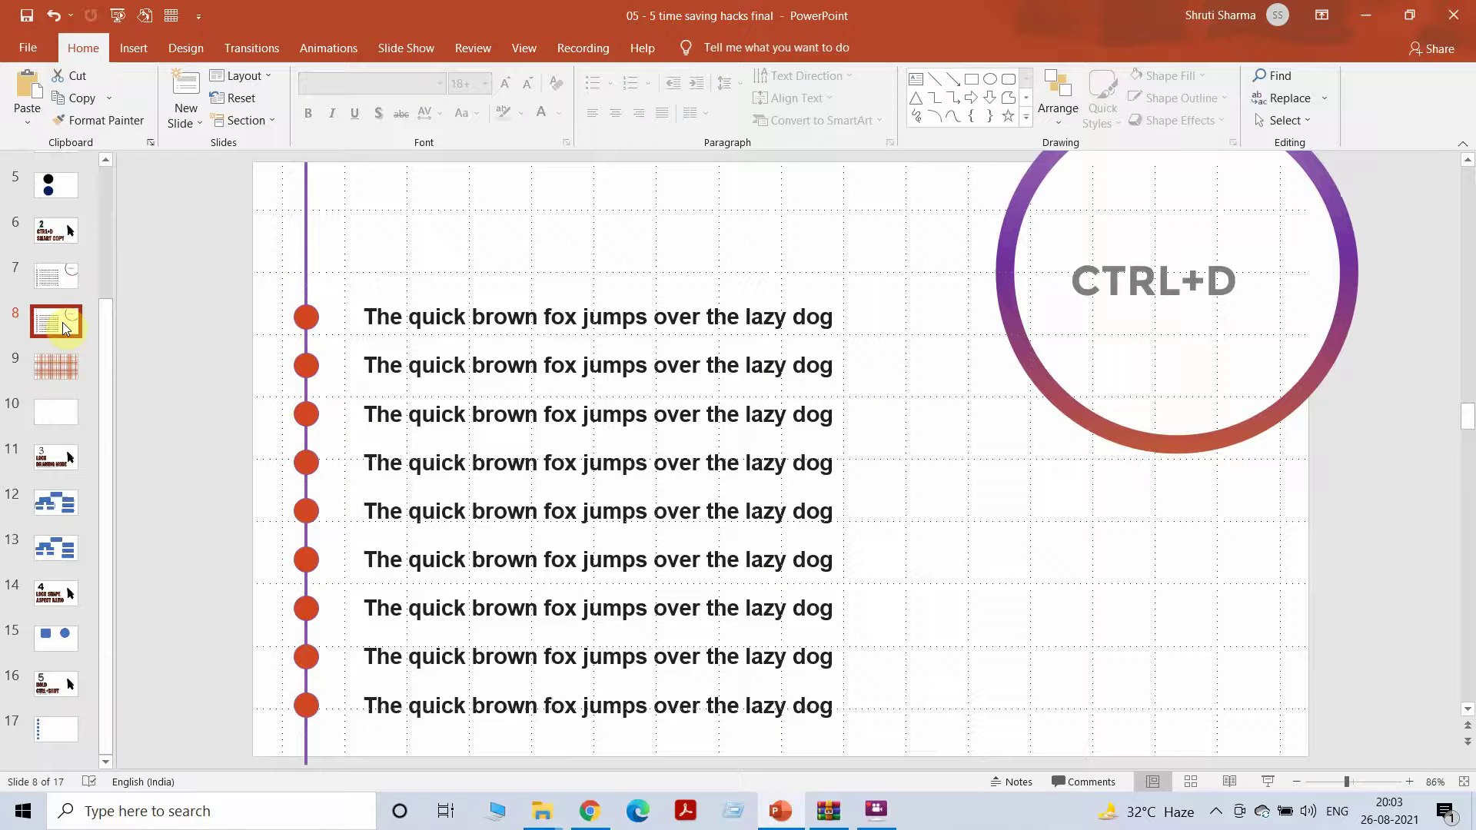
pyautogui.moveTo(192, 343); pyautogui.dragTo(1097, 738)
pyautogui.press('Delete')
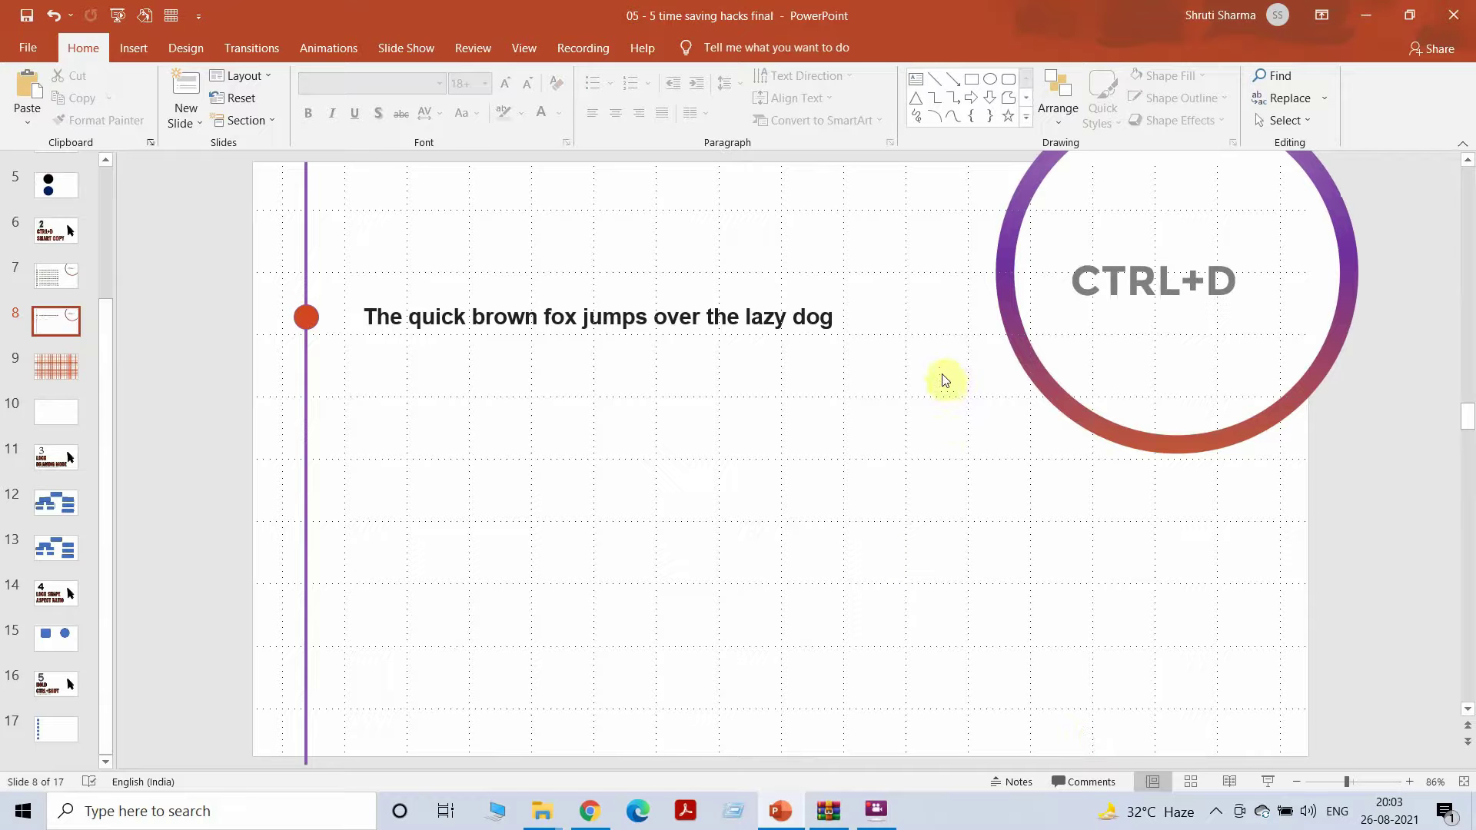
# Duplicate the red dot down the timeline into nine evenly spaced dots.
pyautogui.click(302, 313)
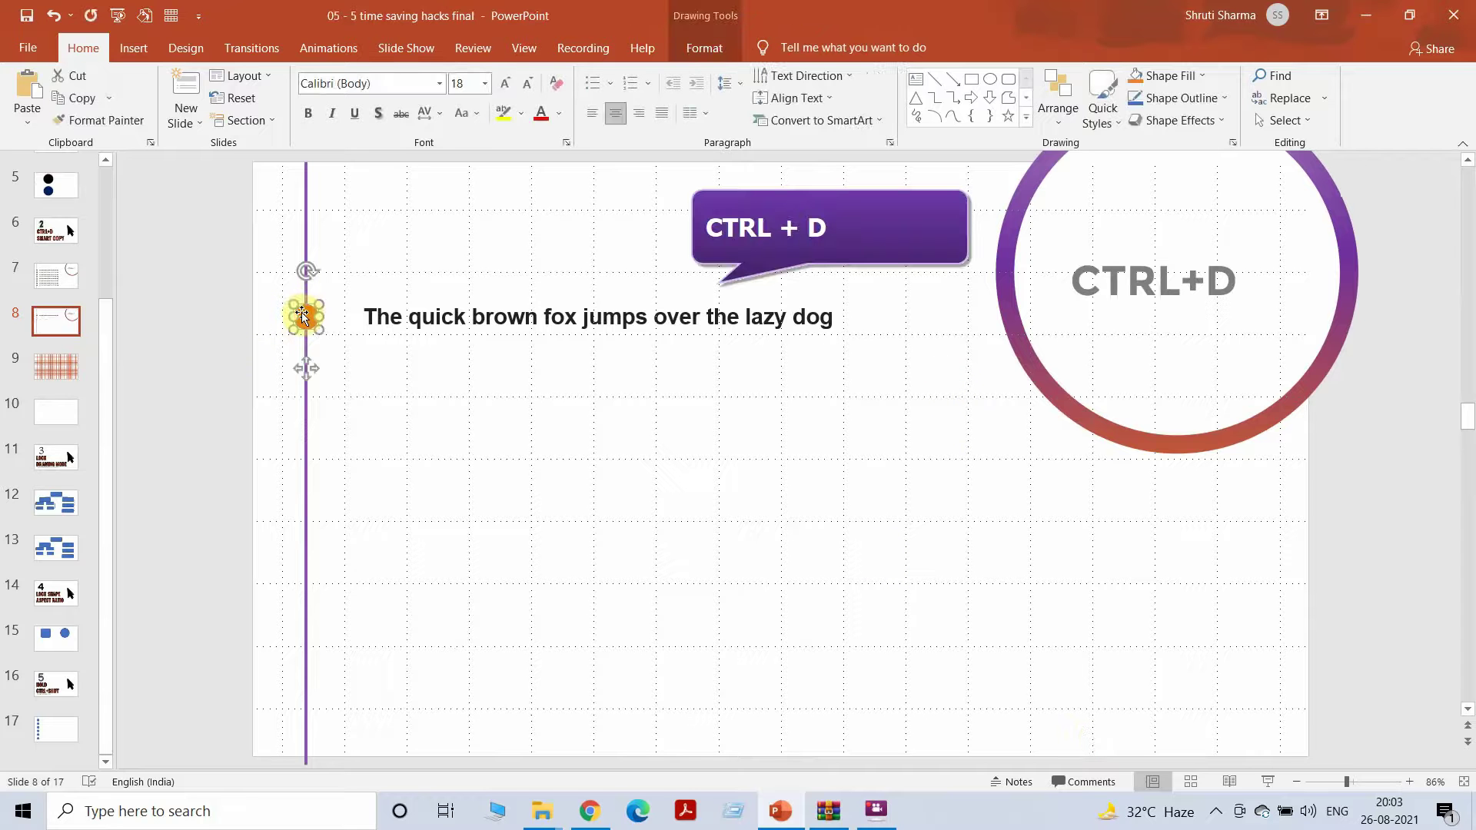
pyautogui.hotkey('ctrl', 'd')
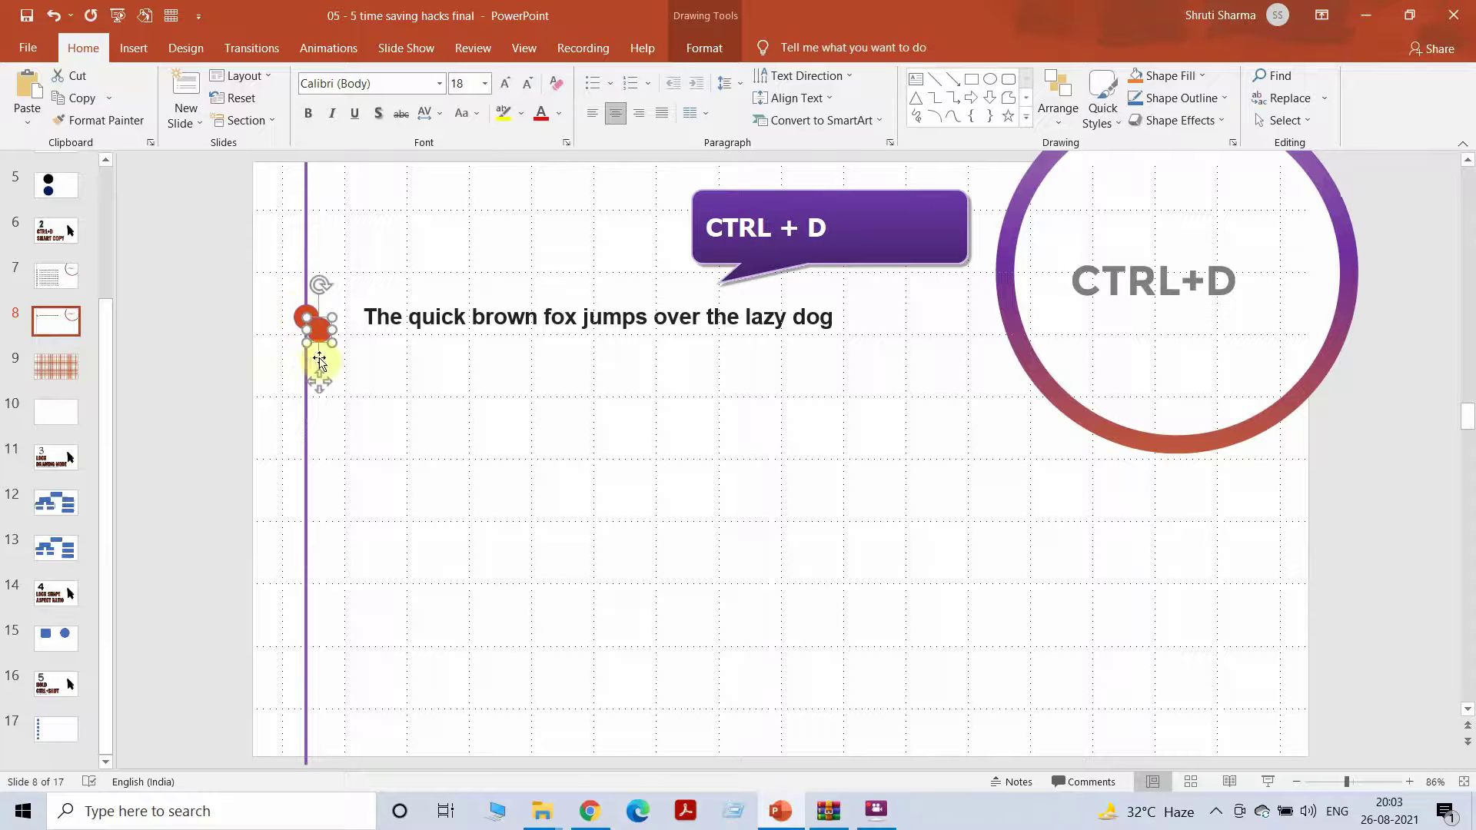
pyautogui.moveTo(313, 384); pyautogui.dragTo(302, 422)
pyautogui.hotkey('ctrl', 'd')
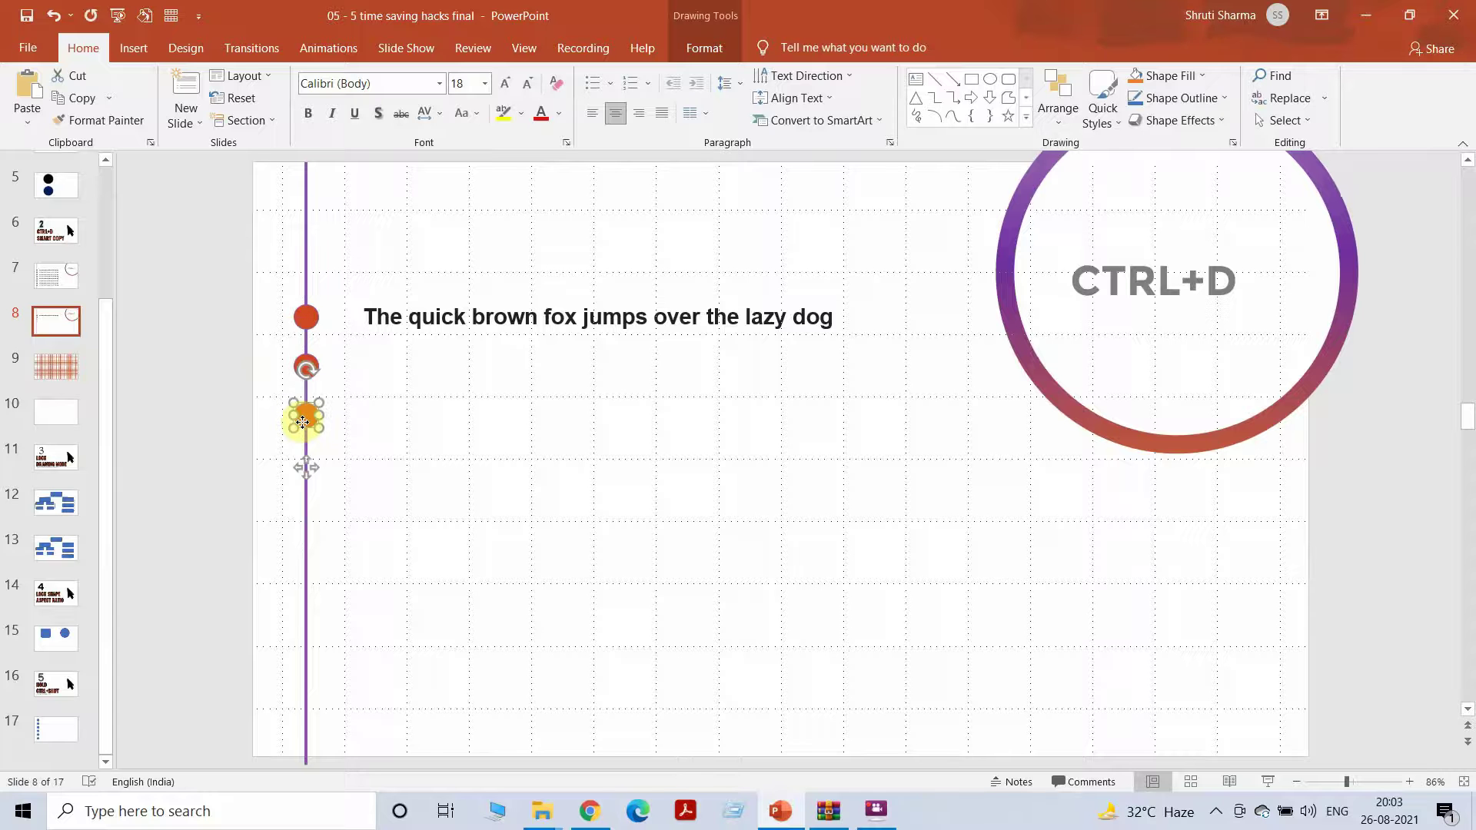
pyautogui.hotkey('ctrl', 'd')
pyautogui.hotkey('ctrl', 'd')
pyautogui.hotkey('ctrl', 'd')
pyautogui.hotkey('ctrl', 'd')
pyautogui.hotkey('ctrl', 'd')
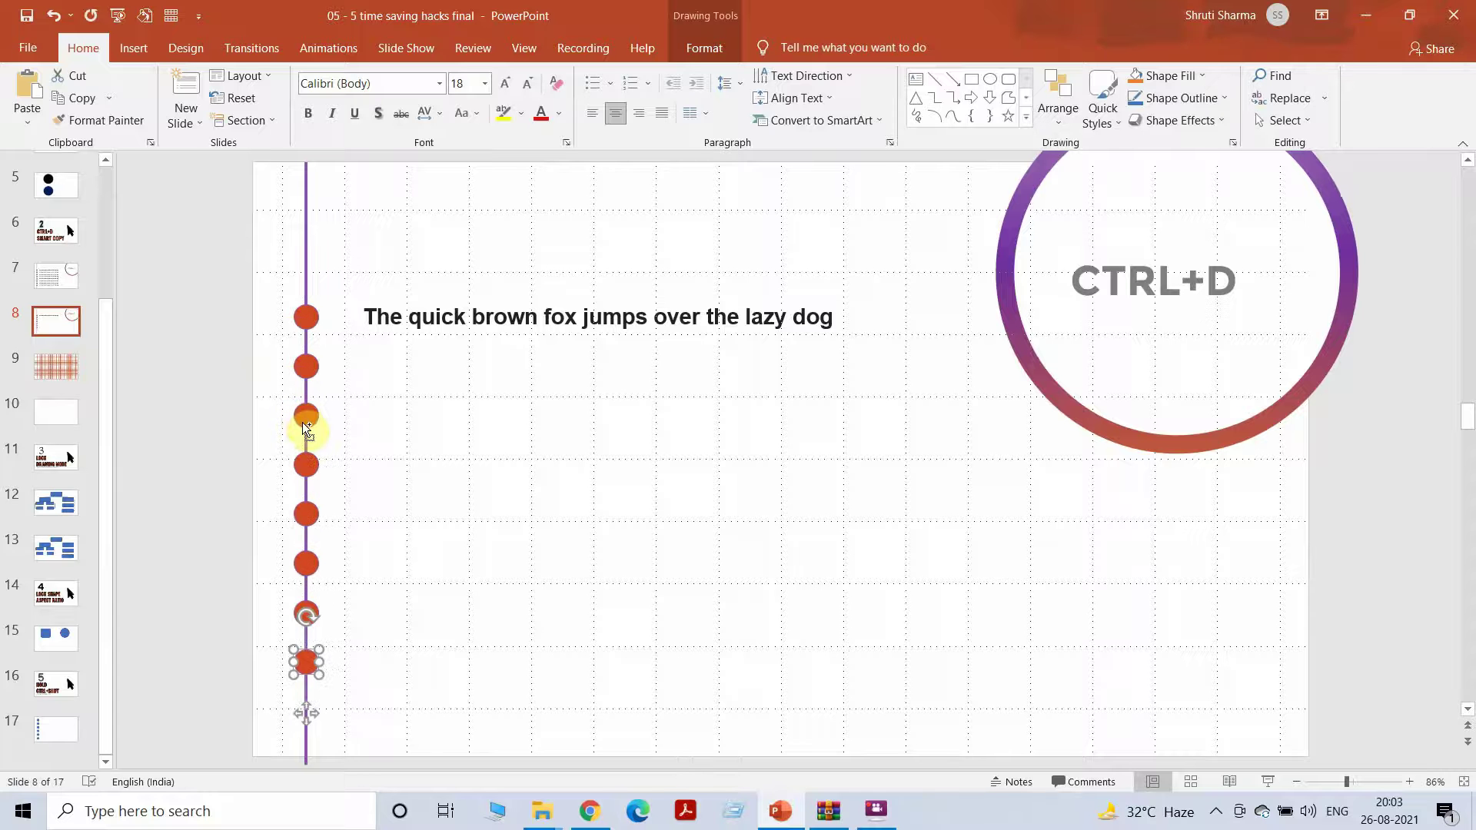
pyautogui.hotkey('ctrl', 'd')
# Copy the quick brown fox text line beside each dot with the same spacing.
pyautogui.click(434, 316)
pyautogui.click(427, 299)
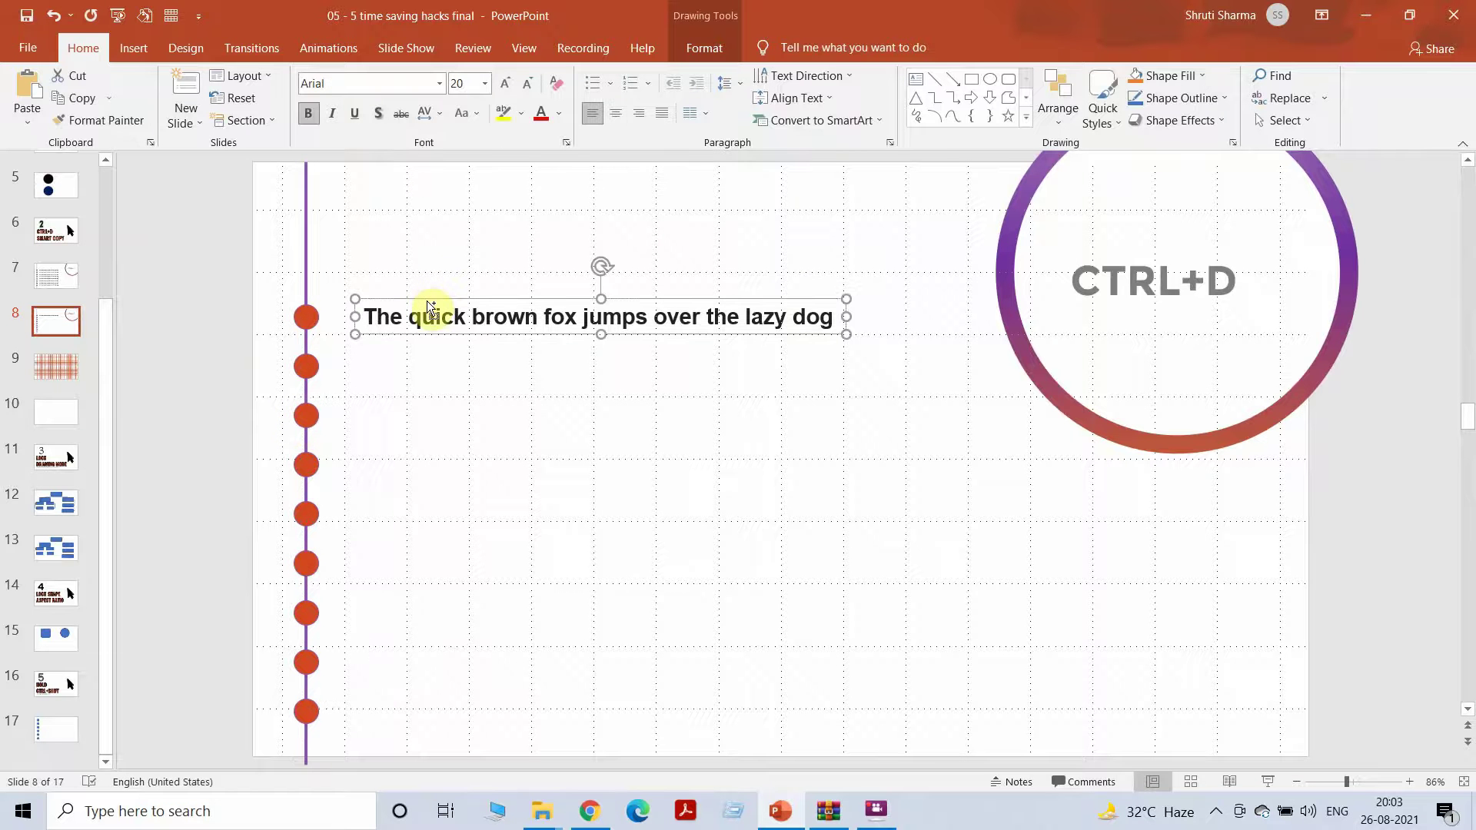
pyautogui.hotkey('ctrl', 'd')
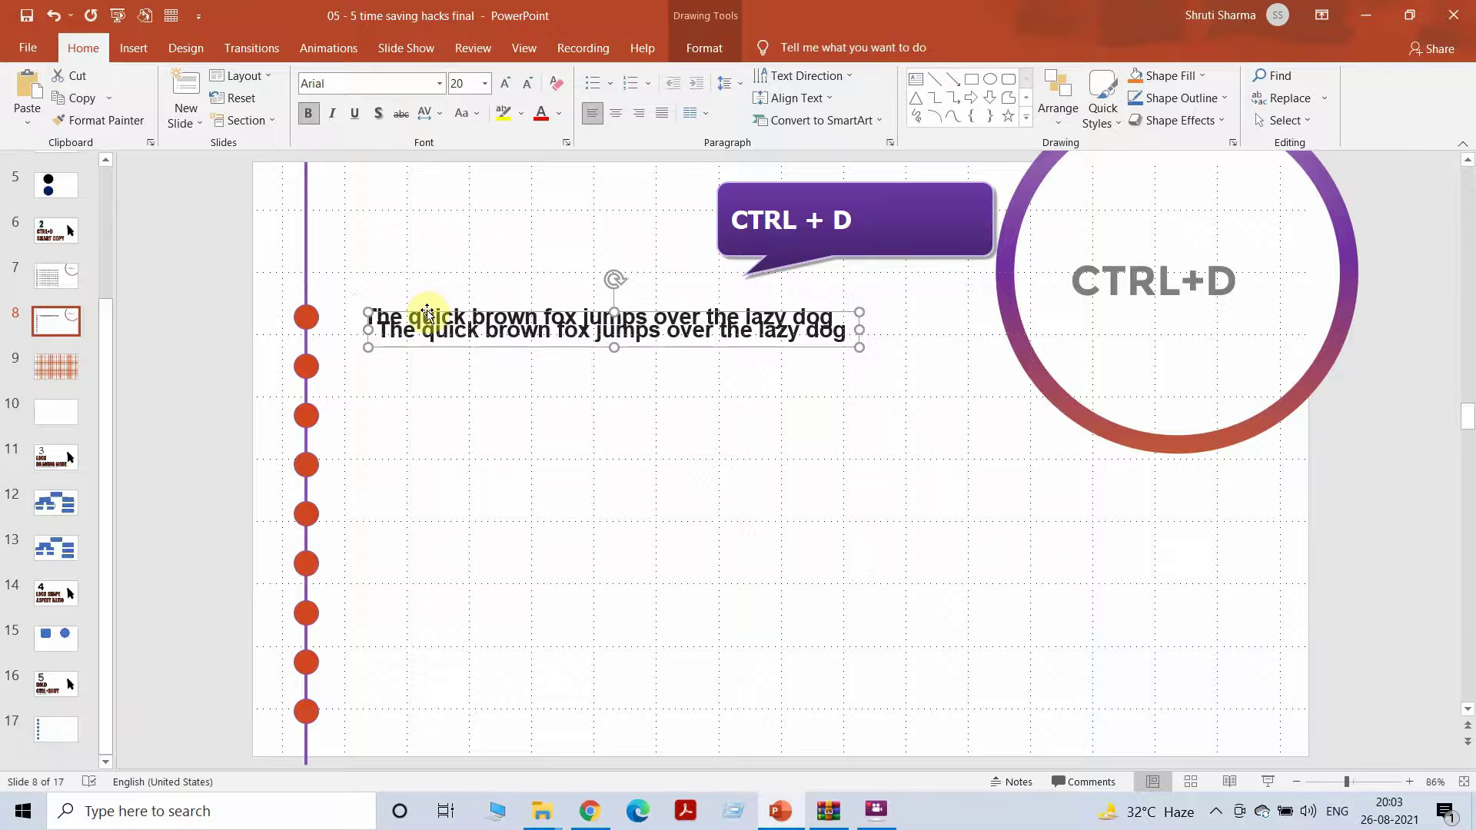
pyautogui.moveTo(425, 311); pyautogui.dragTo(411, 351)
pyautogui.hotkey('ctrl', 'd')
pyautogui.hotkey('ctrl', 'd')
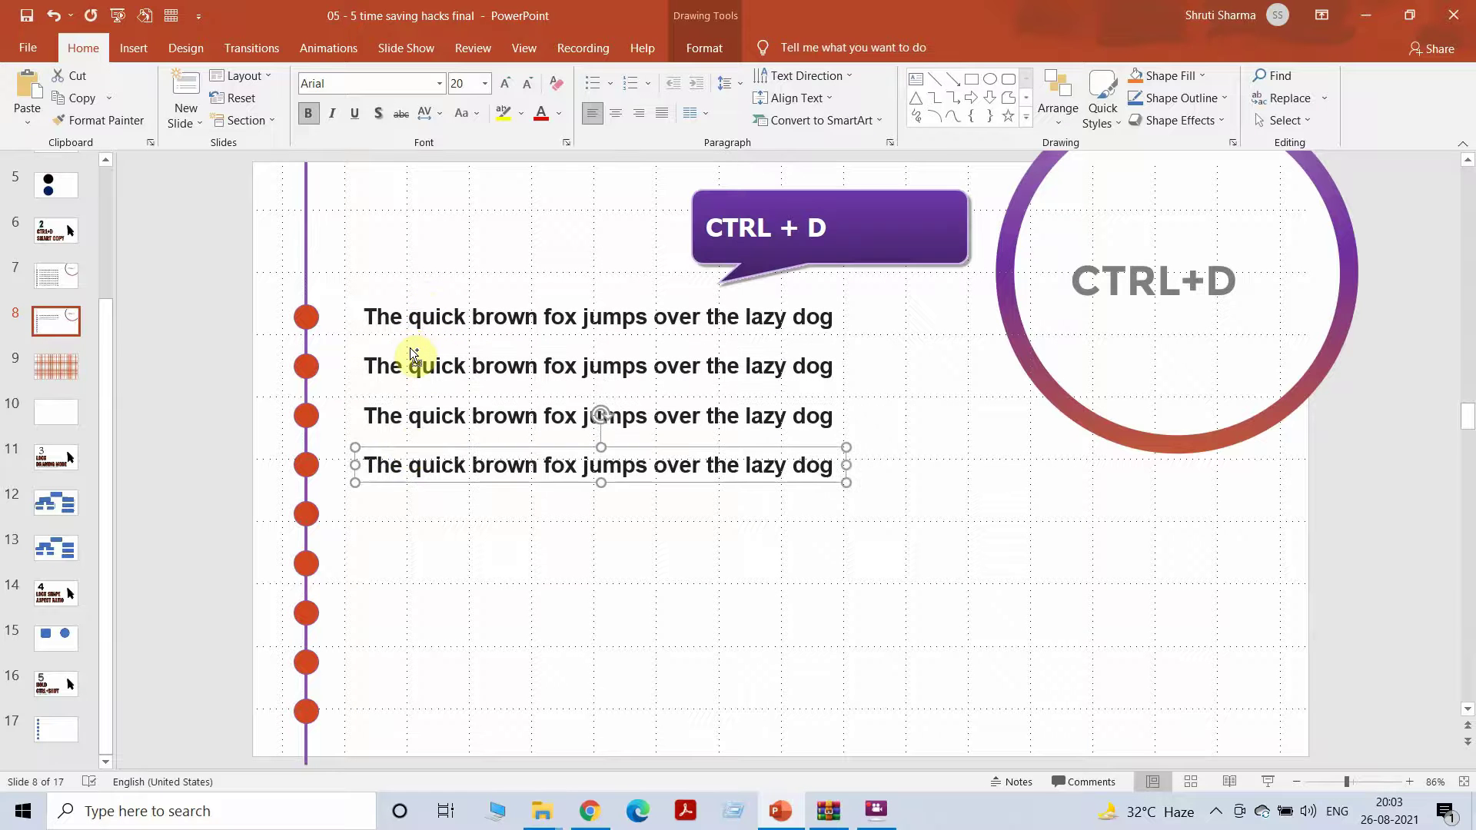
pyautogui.hotkey('ctrl', 'd')
pyautogui.hotkey('ctrl', 'd')
pyautogui.hotkey('ctrl', 'd')
pyautogui.hotkey('ctrl', 'd')
pyautogui.hotkey('ctrl', 'd')
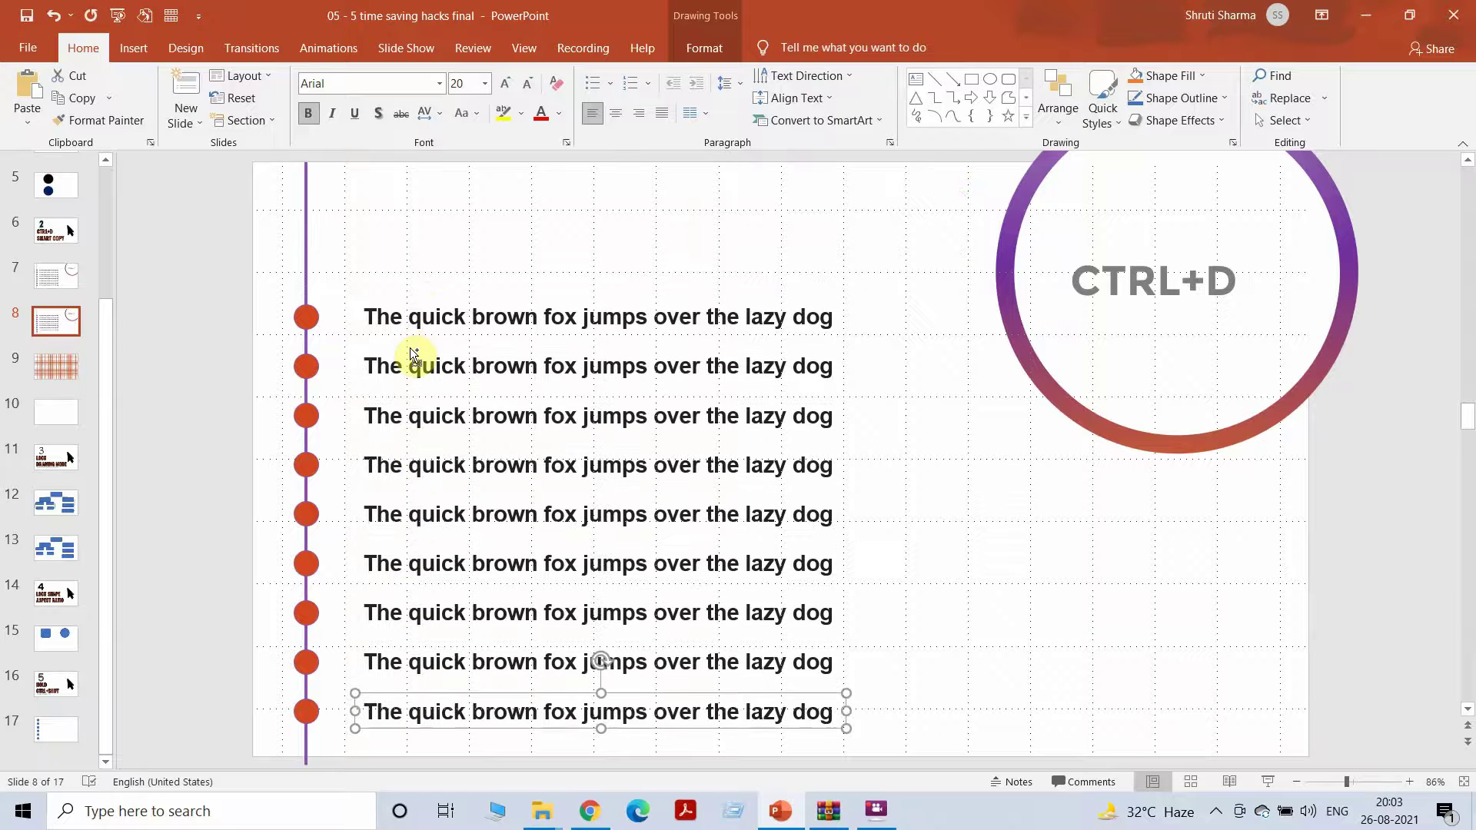
pyautogui.click(242, 239)
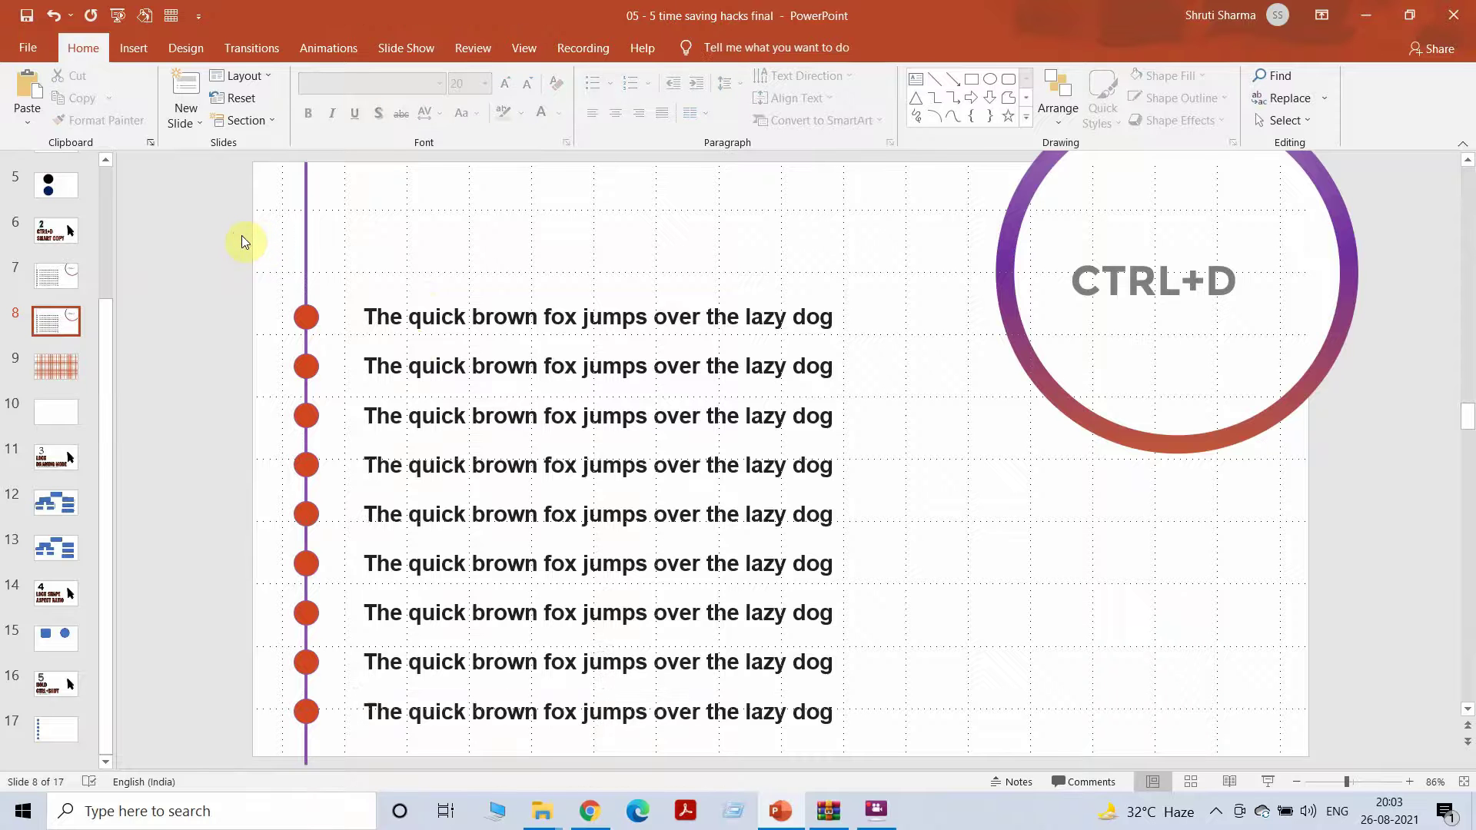
# On slide 10, duplicate the horizontal red line into evenly spaced rows down the slide.
pyautogui.click(72, 363)
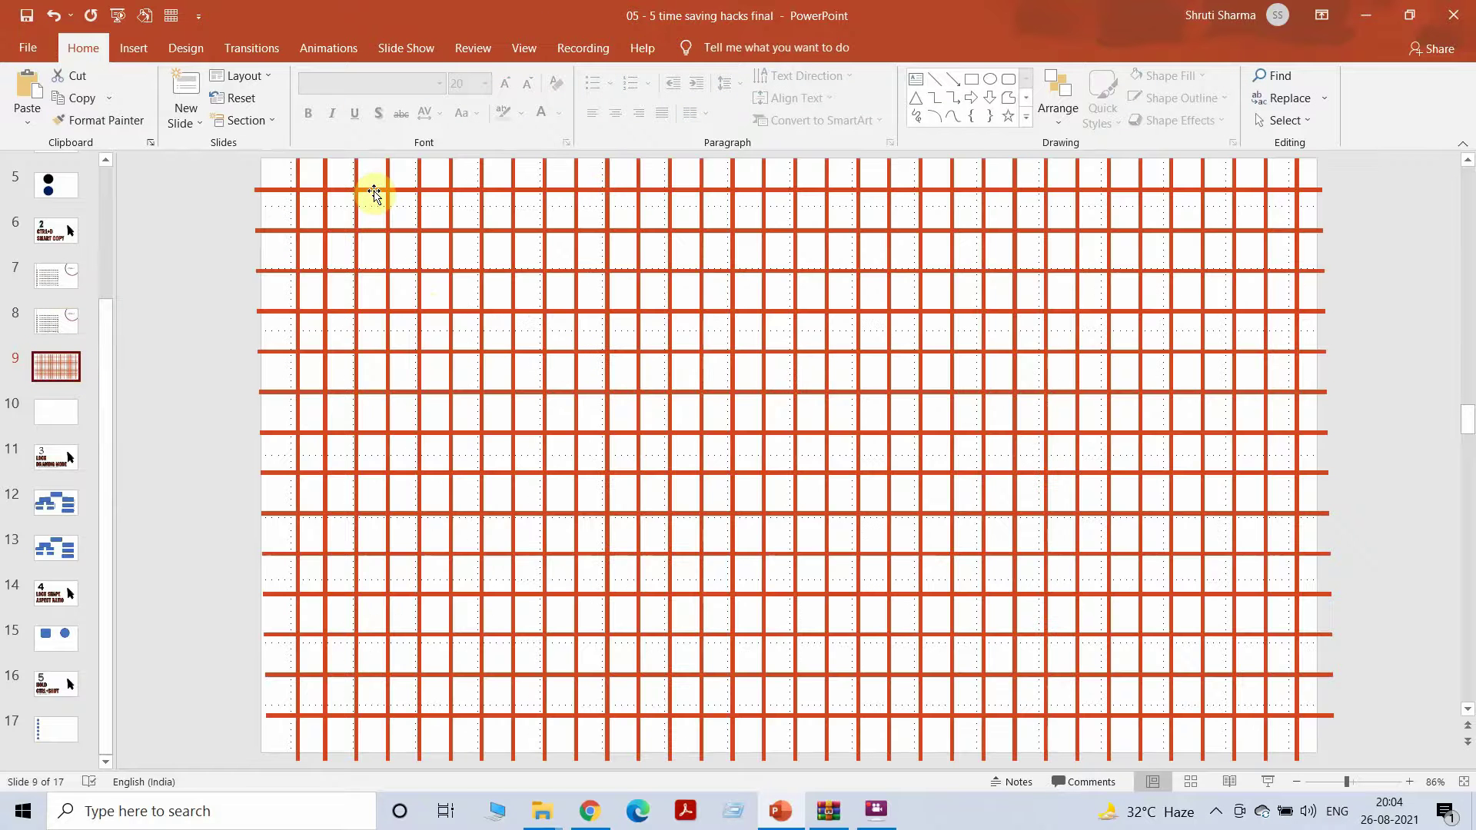
pyautogui.click(60, 412)
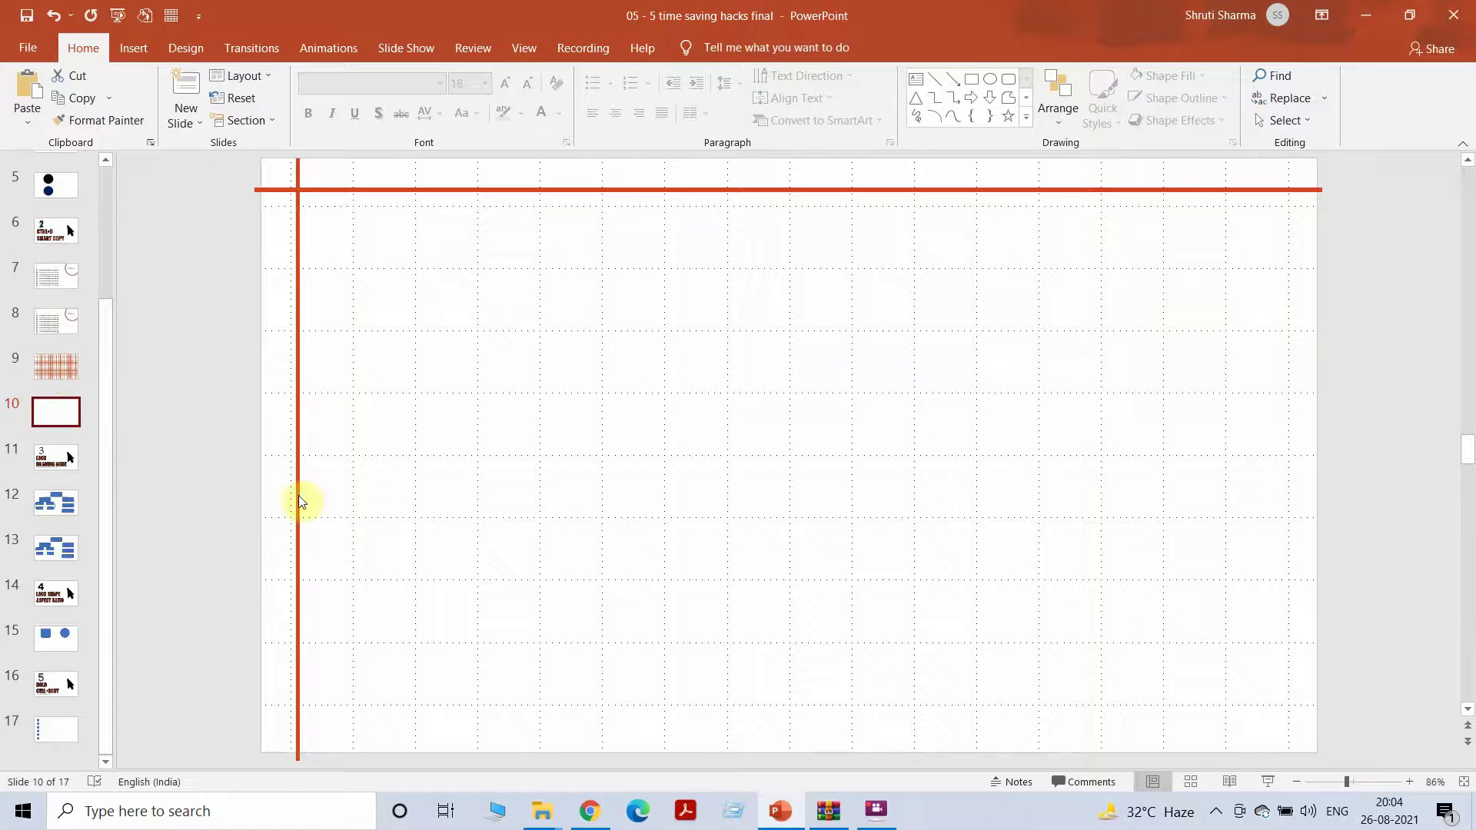
pyautogui.click(386, 192)
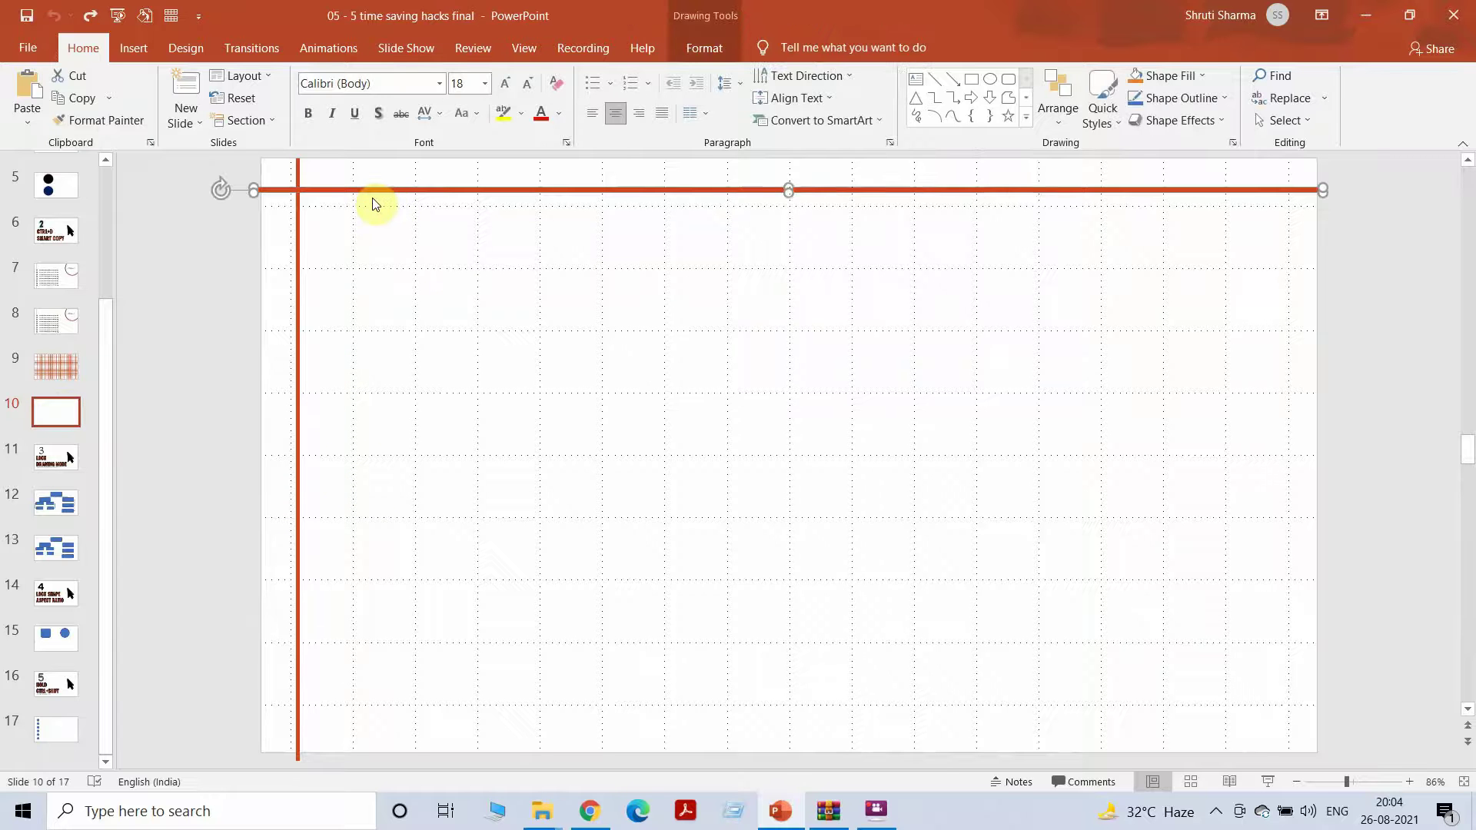
pyautogui.hotkey('ctrl', 'd')
pyautogui.moveTo(371, 204); pyautogui.dragTo(358, 215)
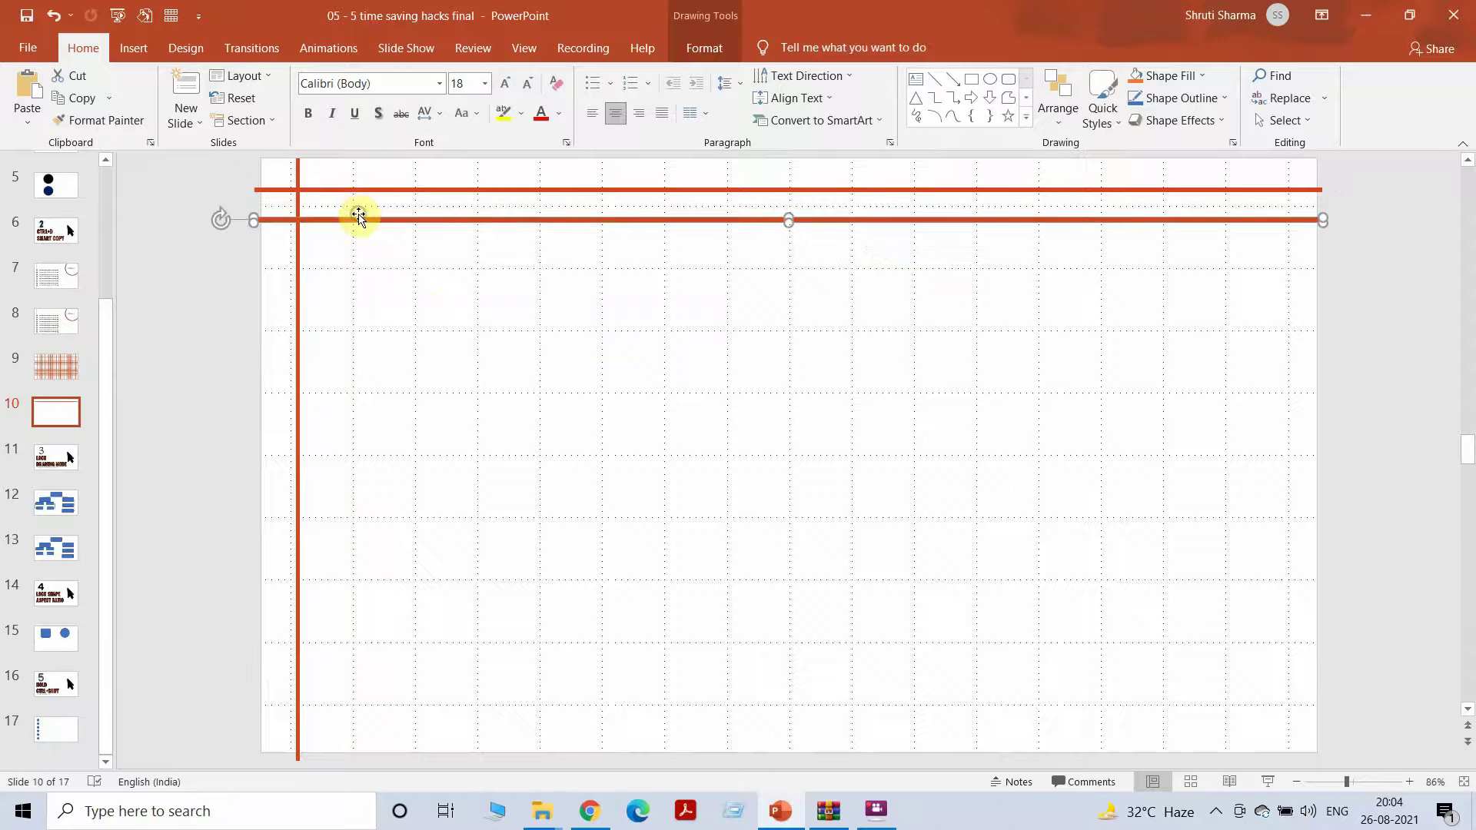
pyautogui.hotkey('ctrl', 'd')
pyautogui.hotkey('ctrl', 'd')
pyautogui.hotkey('ctrl', 'd')
pyautogui.hotkey('ctrl', 'd')
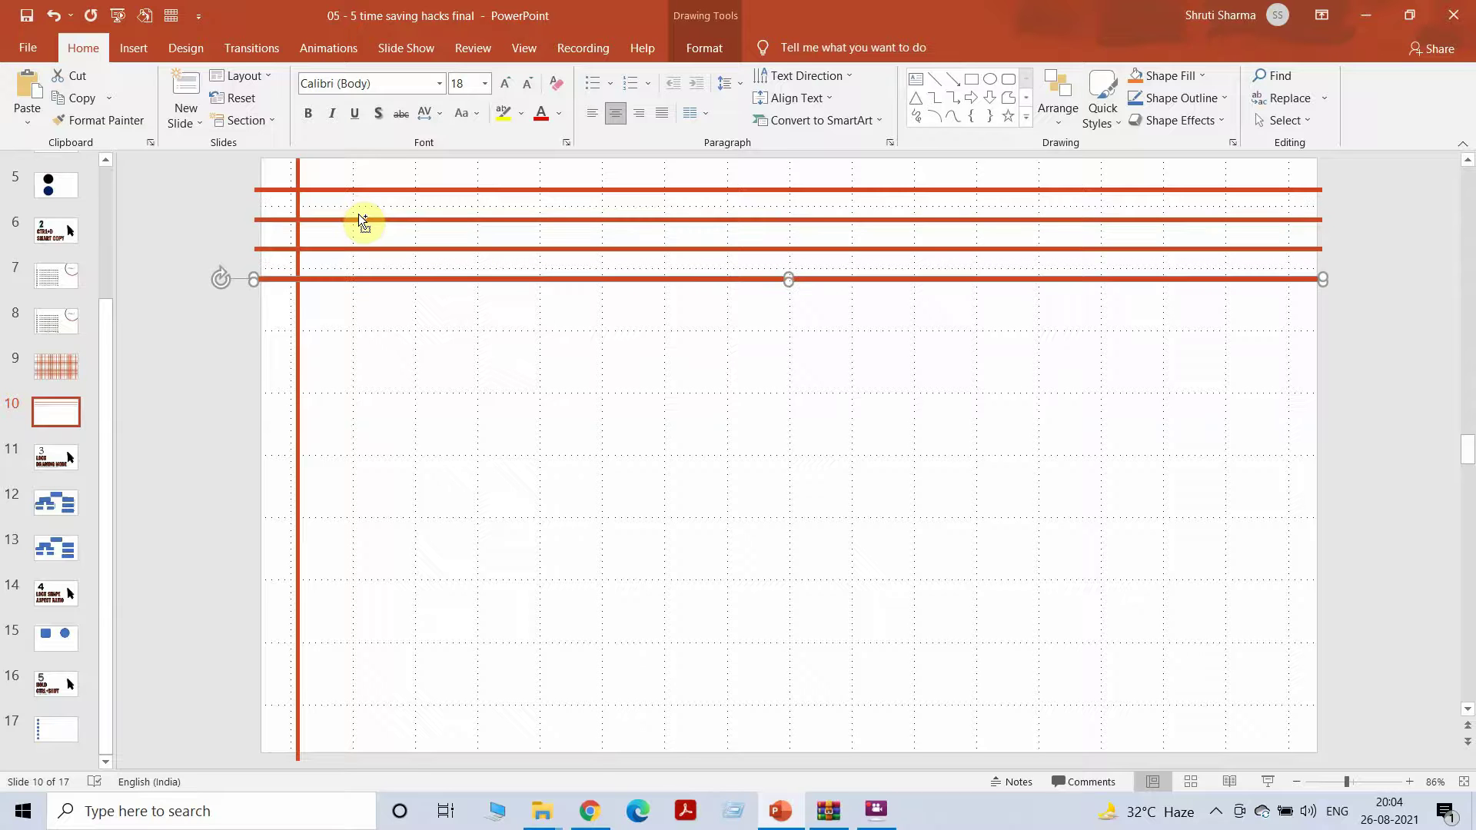
pyautogui.hotkey('ctrl', 'd')
pyautogui.hotkey('ctrl', 'd')
pyautogui.hotkey('ctrl', 'd')
pyautogui.hotkey('ctrl', 'd')
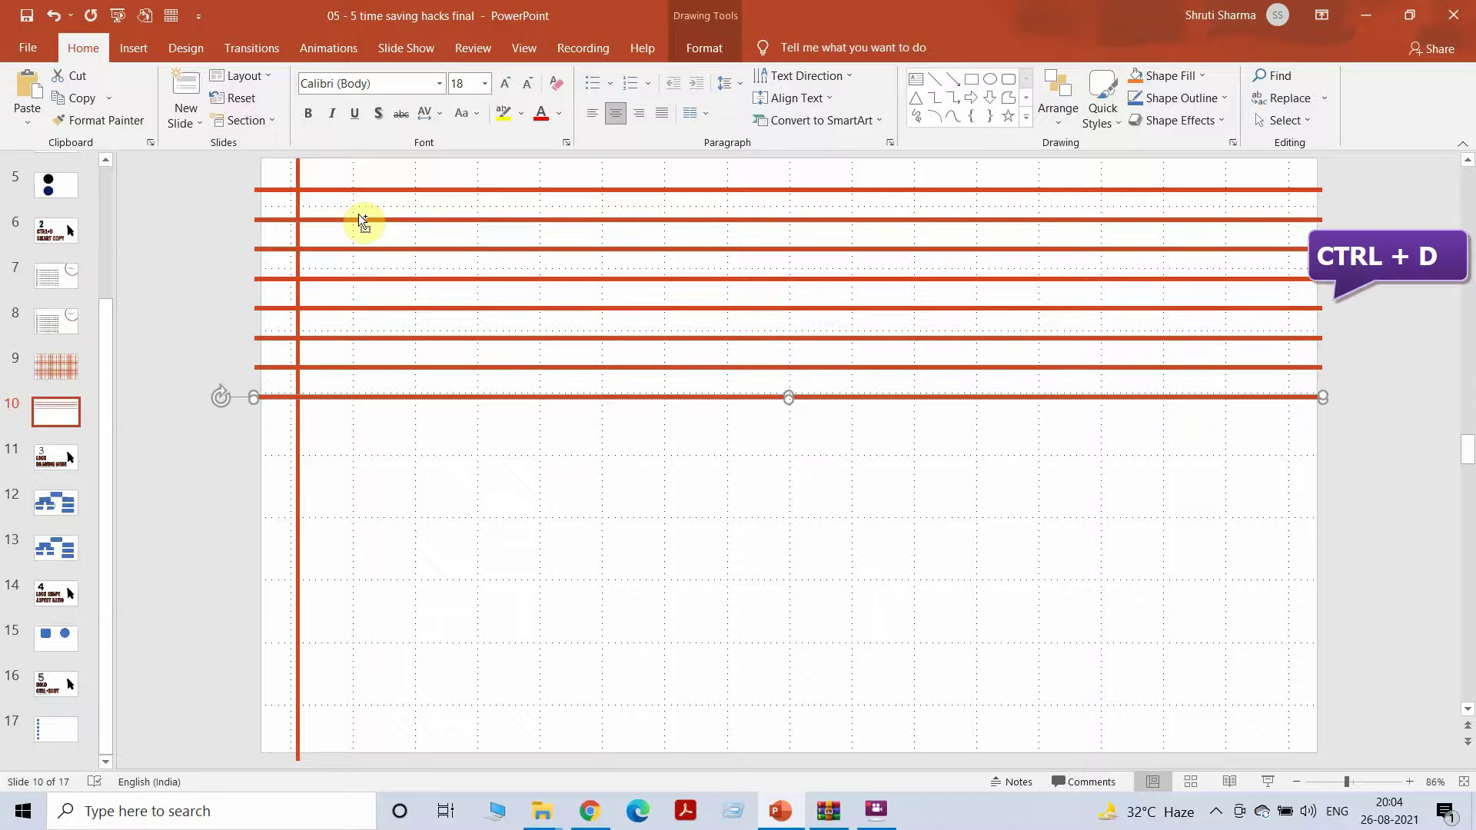
pyautogui.hotkey('ctrl', 'd')
pyautogui.hotkey('ctrl', 'd')
pyautogui.hotkey('ctrl', 'd')
pyautogui.hotkey('ctrl', 'd')
pyautogui.hotkey('ctrl', 'd')
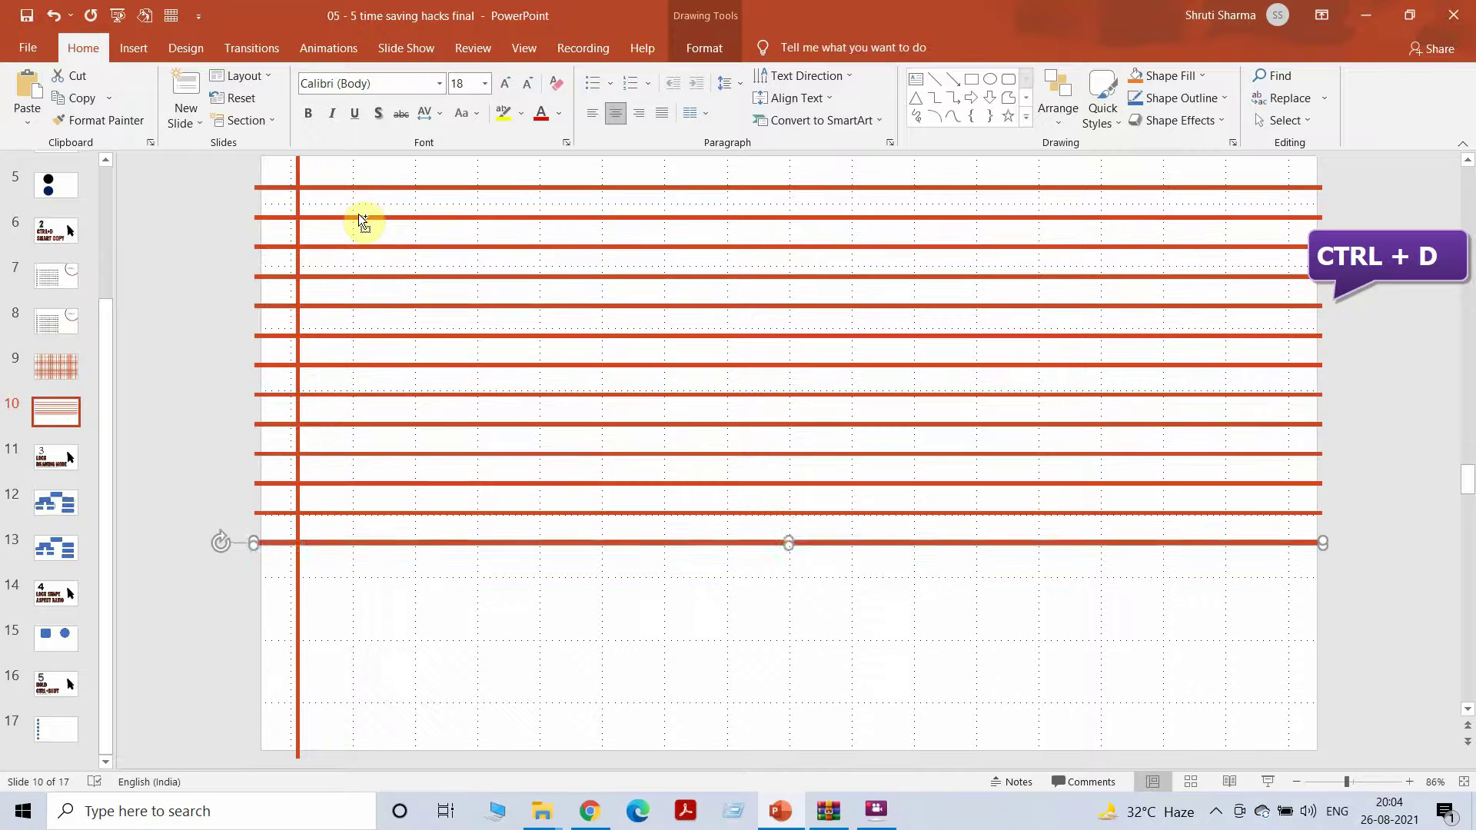
pyautogui.hotkey('ctrl', 'd')
pyautogui.hotkey('ctrl', 'd')
pyautogui.hotkey('ctrl', 'd')
pyautogui.hotkey('ctrl', 'd')
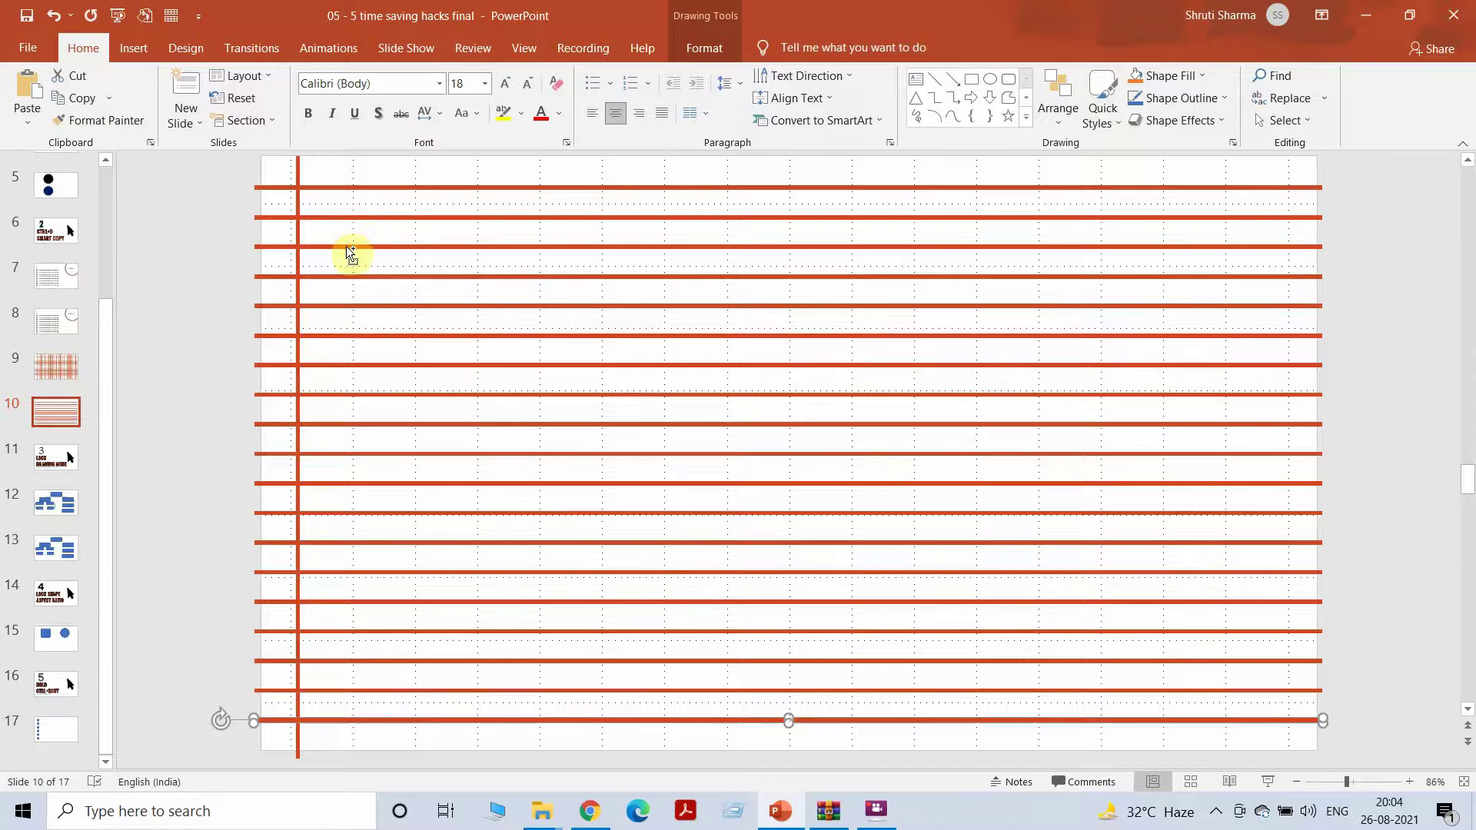
pyautogui.hotkey('ctrl', 'd')
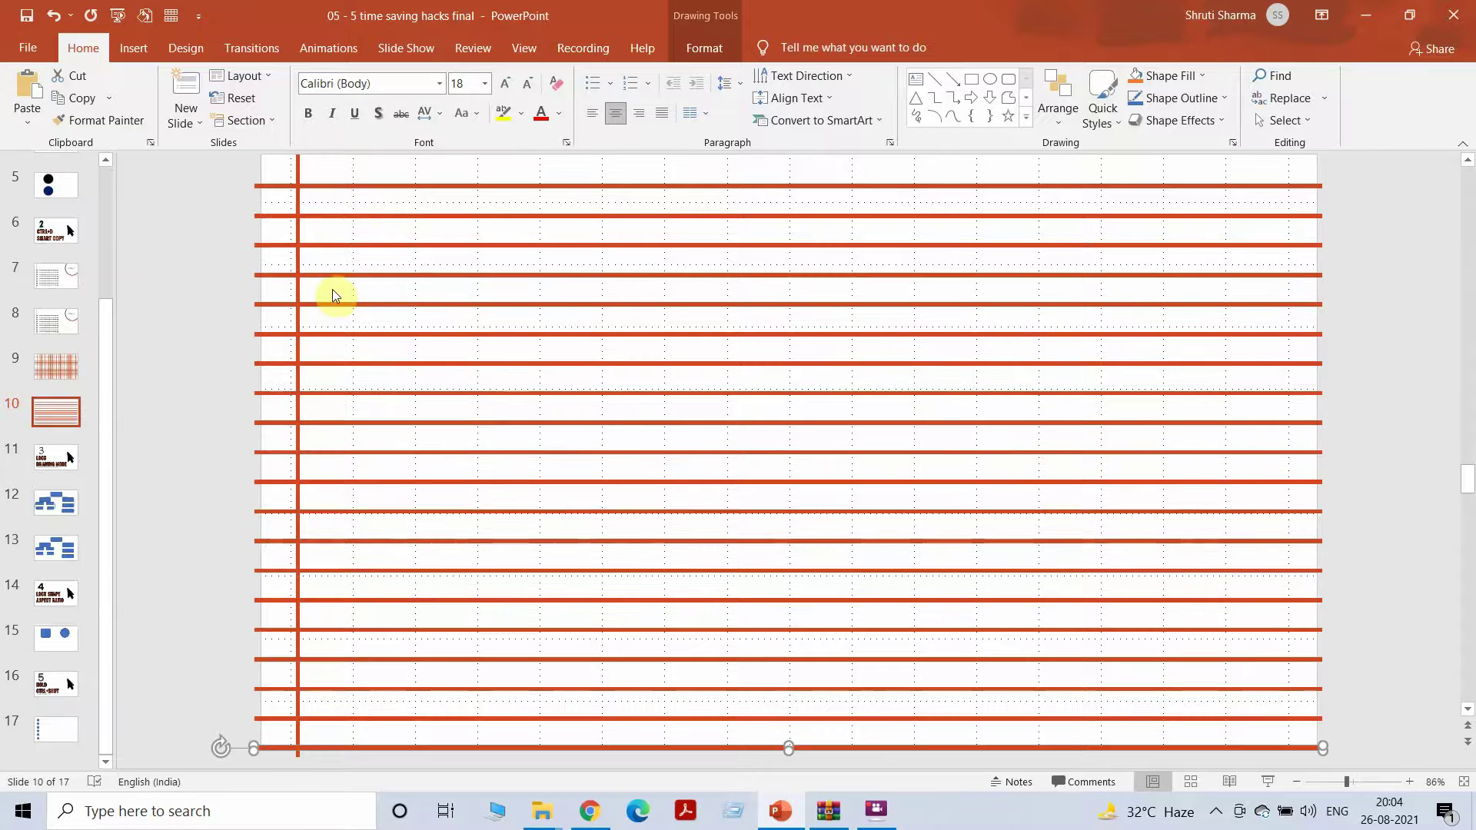
# Duplicate the vertical red line at equal spacing across the slide width.
pyautogui.click(298, 160)
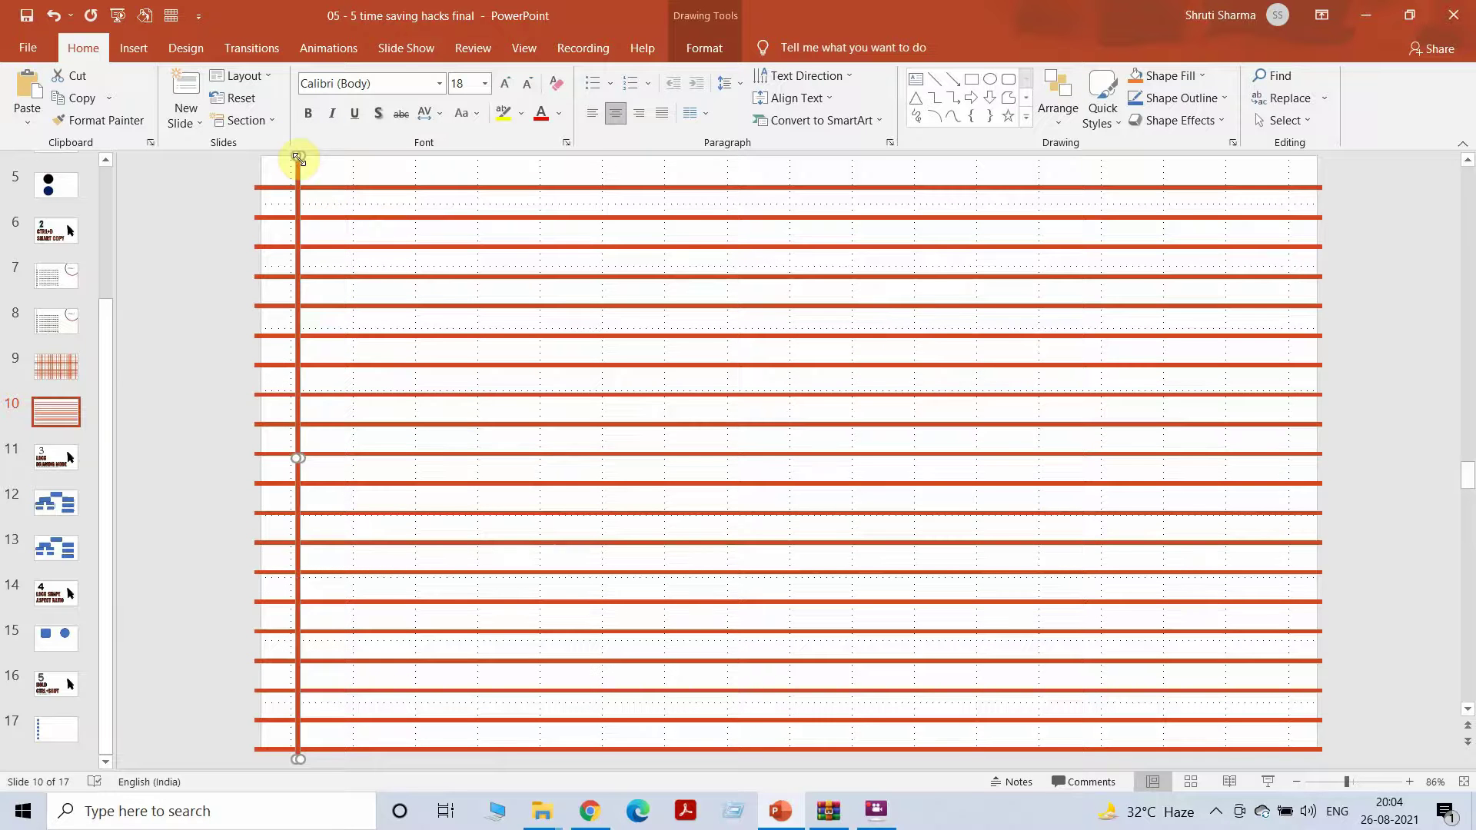
pyautogui.hotkey('ctrl', 'd')
pyautogui.moveTo(308, 199); pyautogui.dragTo(328, 189)
pyautogui.hotkey('ctrl', 'd')
pyautogui.hotkey('ctrl', 'd')
pyautogui.hotkey('ctrl', 'd')
pyautogui.hotkey('ctrl', 'd')
pyautogui.hotkey('ctrl', 'd')
pyautogui.hotkey('ctrl', 'd')
pyautogui.hotkey('ctrl', 'd')
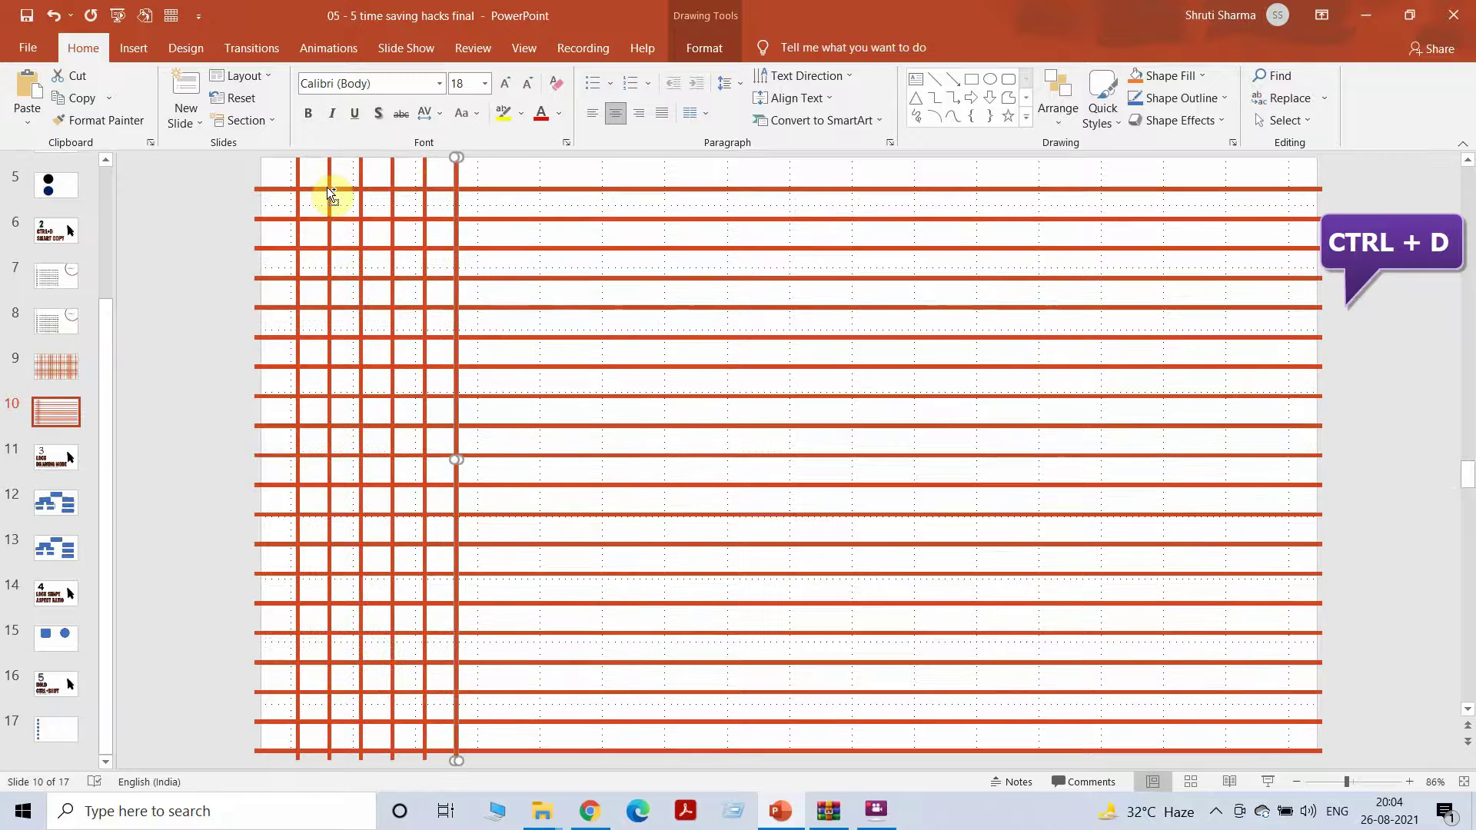
pyautogui.hotkey('ctrl', 'd')
pyautogui.hotkey('ctrl', 'd')
pyautogui.hotkey('ctrl', 'd')
pyautogui.hotkey('ctrl', 'd')
pyautogui.hotkey('ctrl', 'd')
pyautogui.hotkey('ctrl', 'd')
pyautogui.hotkey('ctrl', 'd')
pyautogui.hotkey('ctrl', 'd')
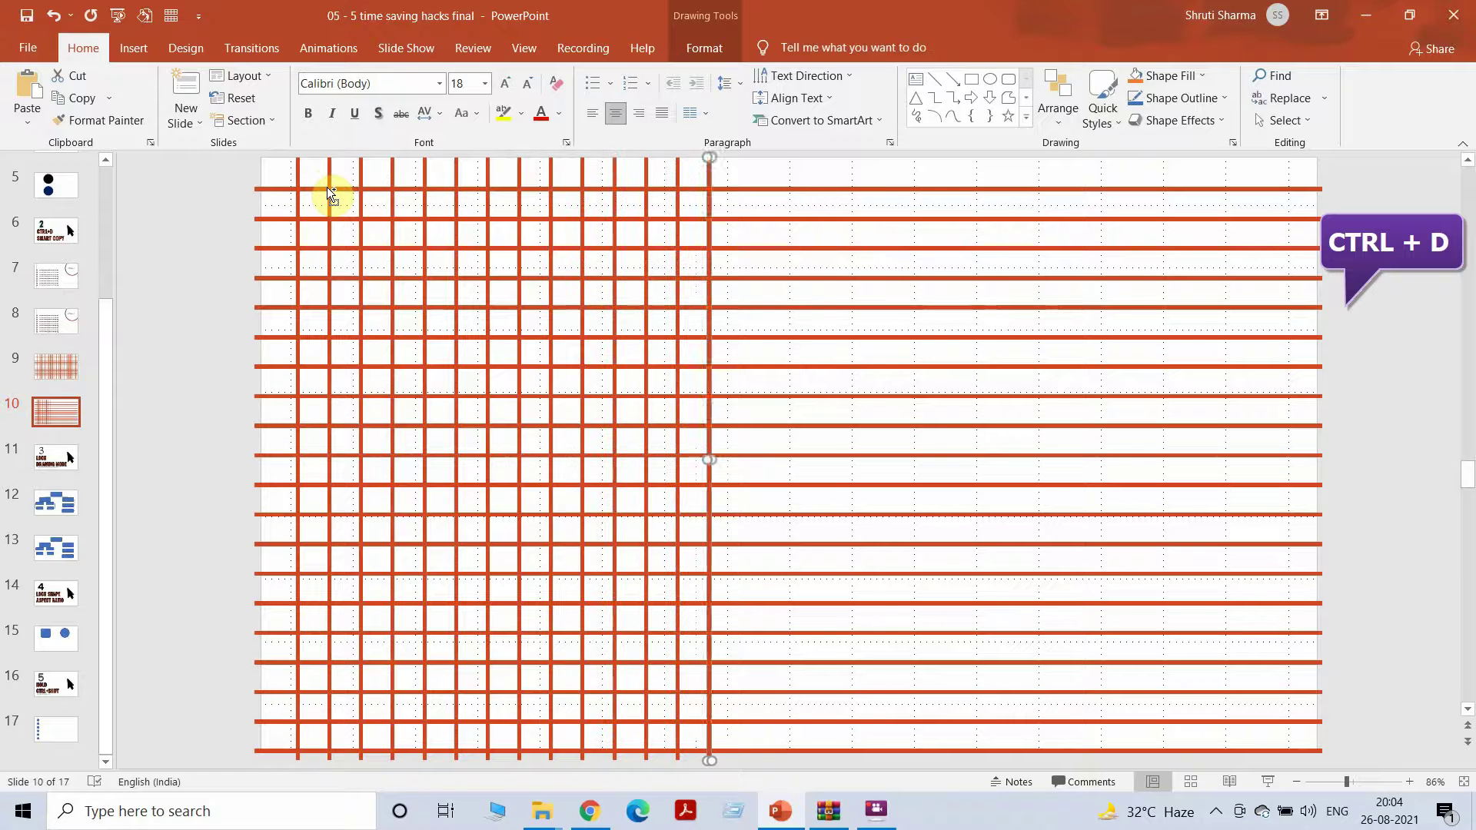
pyautogui.hotkey('ctrl', 'd')
pyautogui.hotkey('ctrl', 'd')
pyautogui.hotkey('ctrl', 'd')
pyautogui.hotkey('ctrl', 'd')
pyautogui.hotkey('ctrl', 'd')
pyautogui.hotkey('ctrl', 'd')
pyautogui.hotkey('ctrl', 'd')
pyautogui.hotkey('ctrl', 'd')
pyautogui.hotkey('ctrl', 'd')
pyautogui.hotkey('ctrl', 'd')
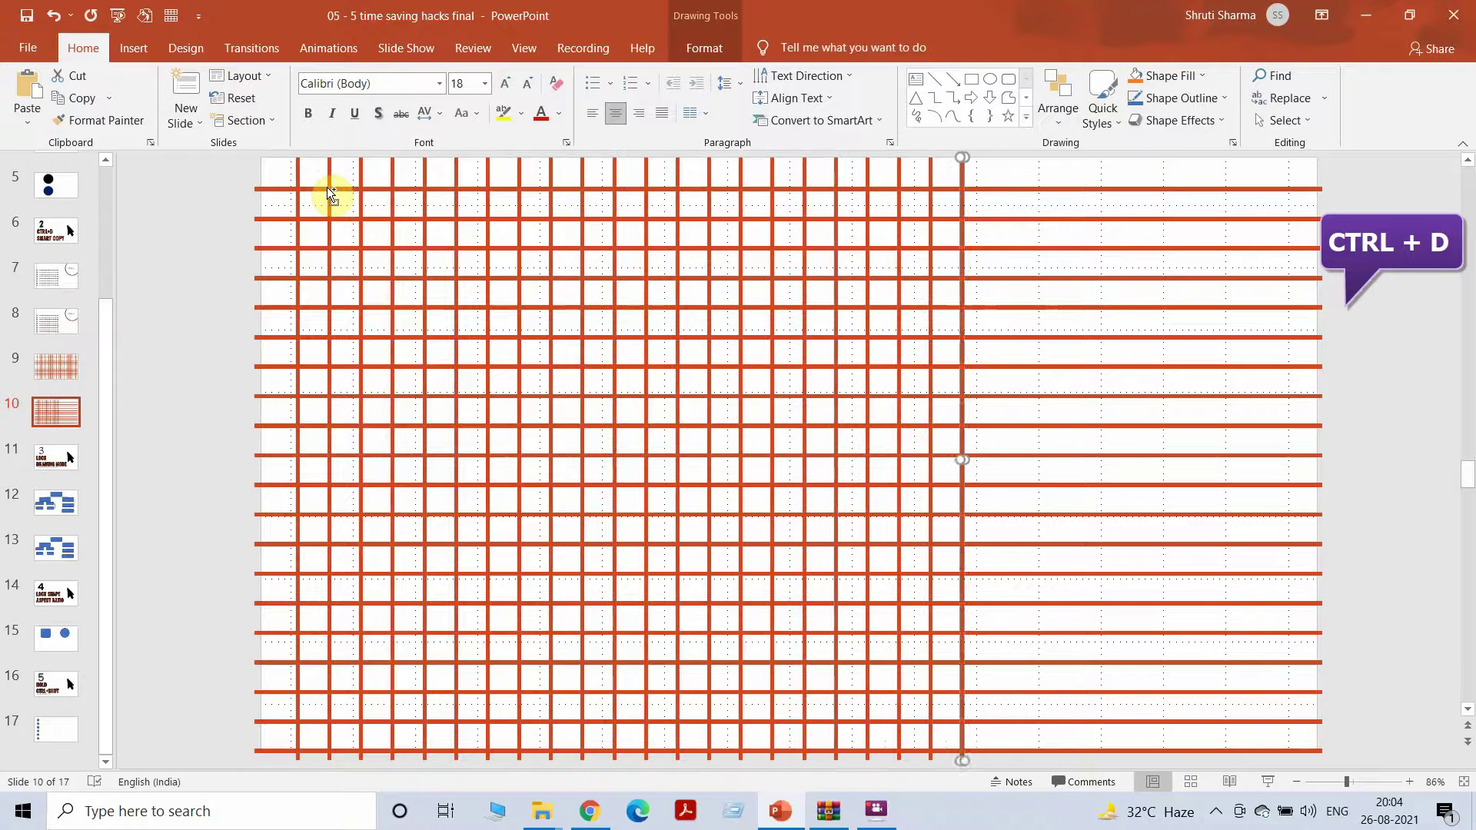
pyautogui.hotkey('ctrl', 'd')
pyautogui.hotkey('ctrl', 'd')
pyautogui.hotkey('ctrl', 'd')
pyautogui.hotkey('ctrl', 'd')
pyautogui.hotkey('ctrl', 'd')
pyautogui.hotkey('ctrl', 'd')
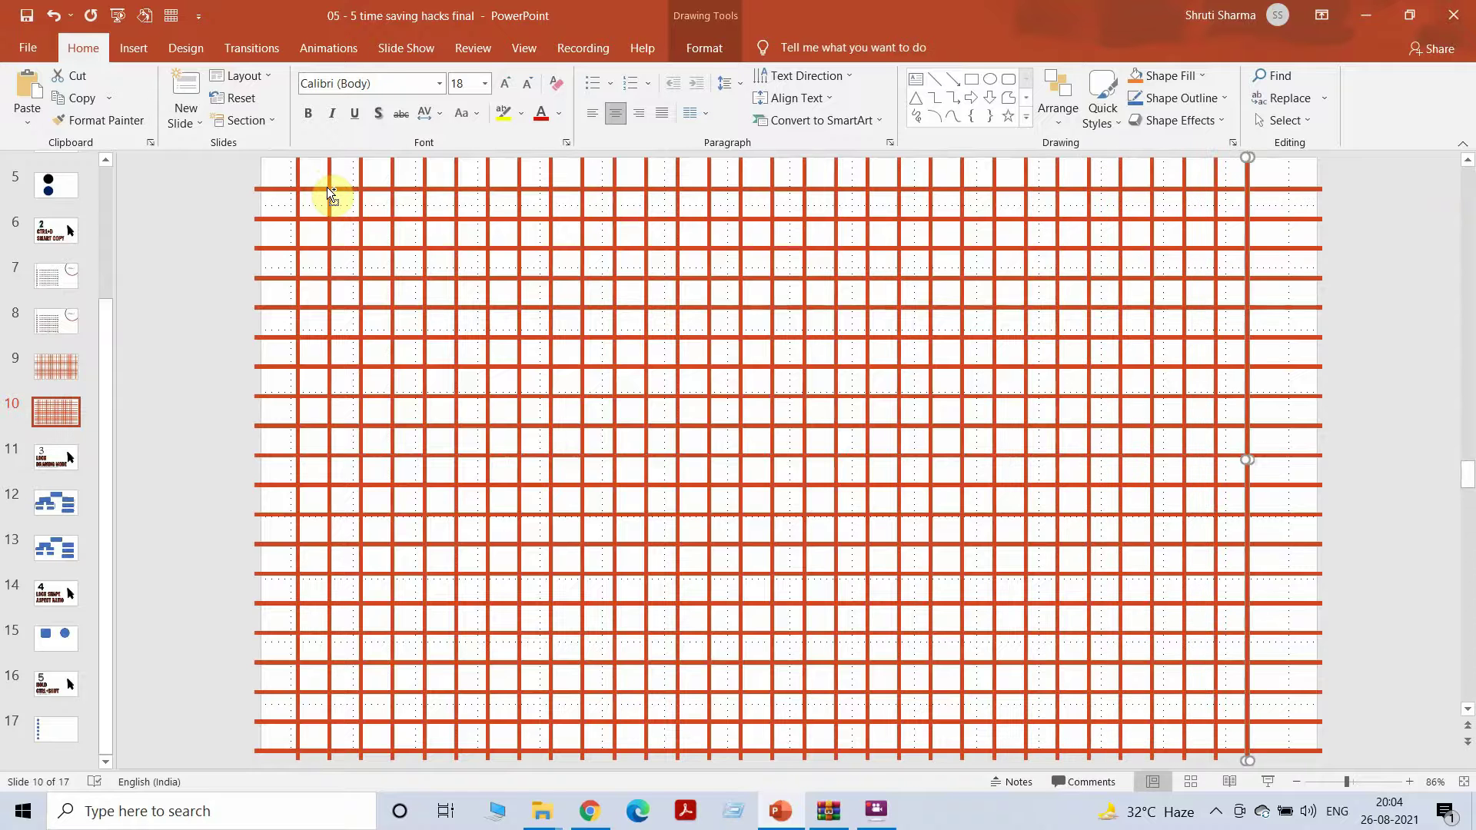
# Insert a new slide after slide 10 and delete its placeholders to leave it blank.
pyautogui.click(56, 435)
pyautogui.press('Return')
pyautogui.click(299, 316)
pyautogui.hotkey('ctrl', 'a')
pyautogui.press('Delete')
# Draw a blue rounded rectangle on the left of the slide.
pyautogui.click(144, 48)
pyautogui.click(304, 100)
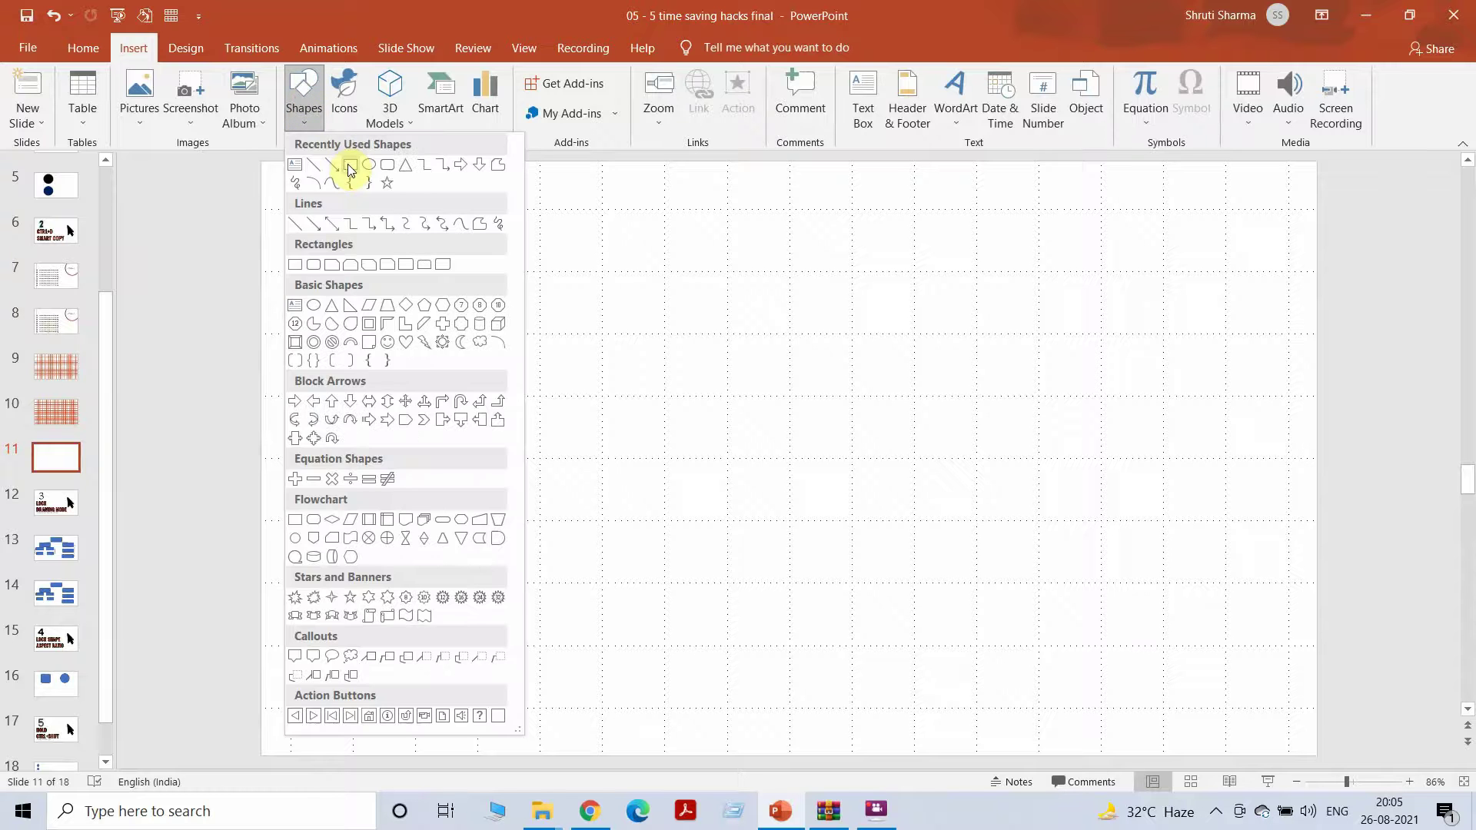
pyautogui.click(387, 170)
pyautogui.moveTo(296, 406); pyautogui.dragTo(484, 449)
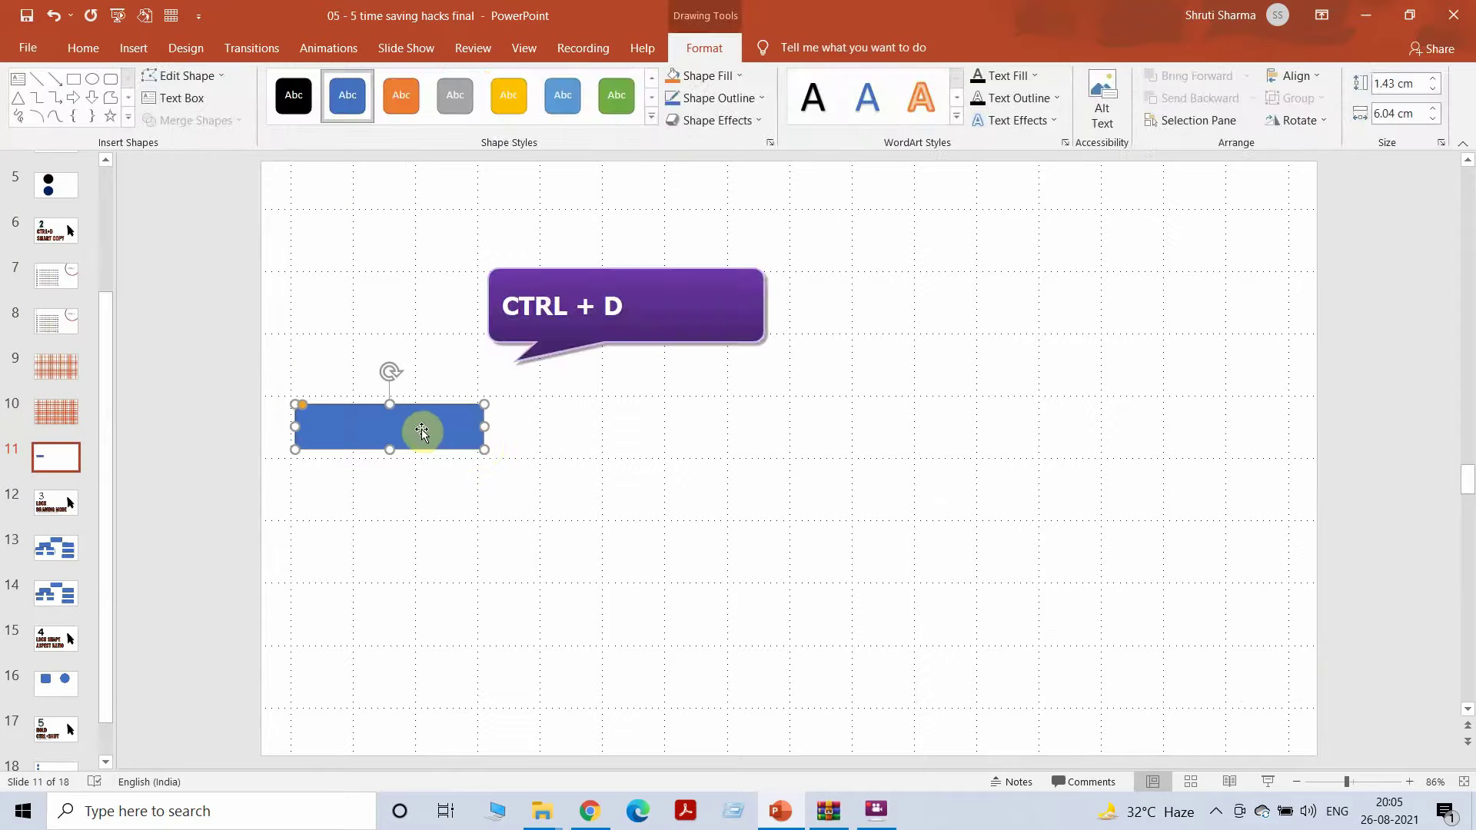
# Copy the rectangle into an evenly spaced row to its right with Ctrl+D.
pyautogui.moveTo(425, 435); pyautogui.dragTo(578, 419)
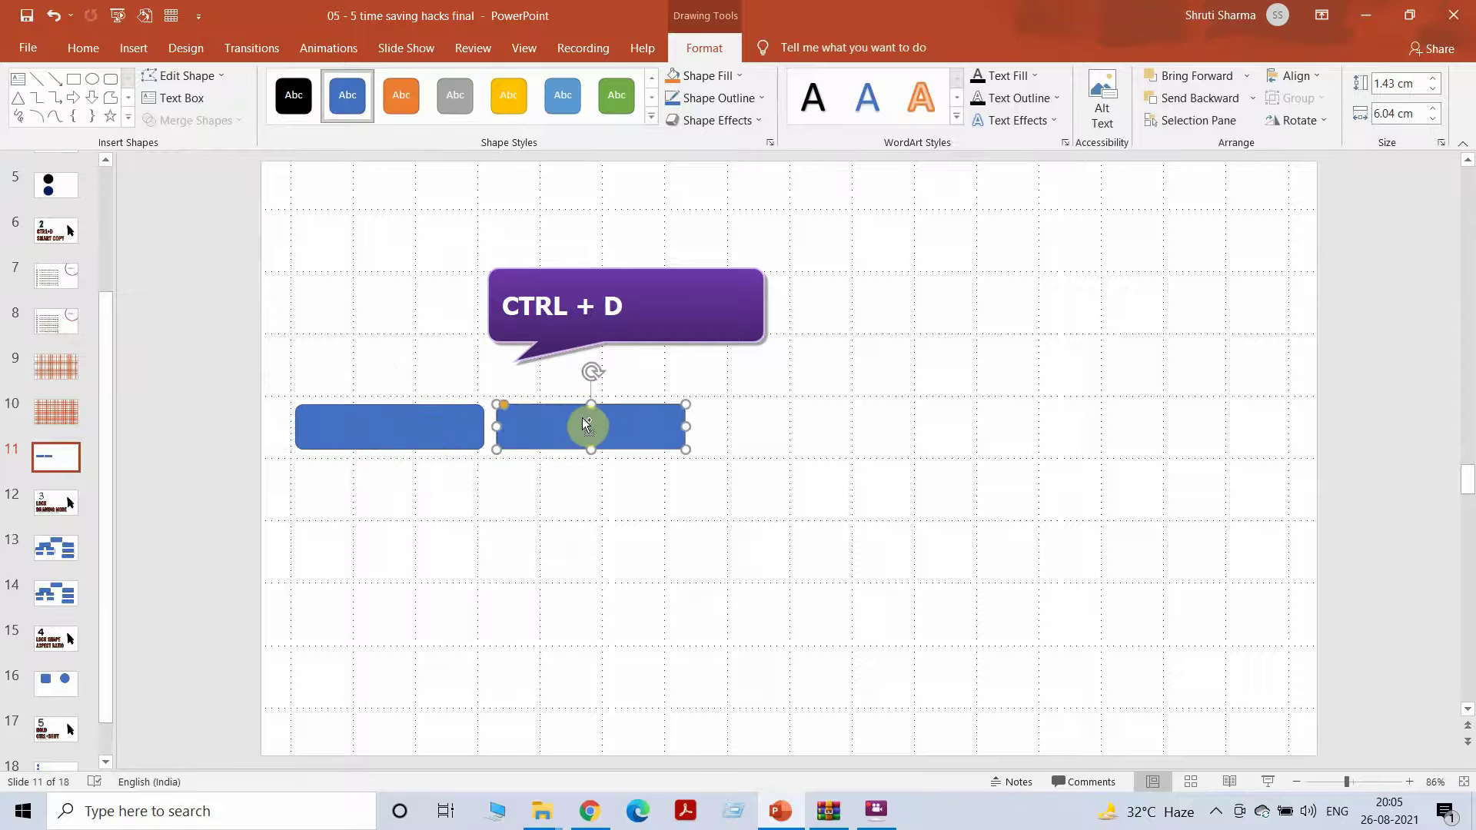
pyautogui.hotkey('ctrl', 'd')
pyautogui.hotkey('ctrl', 'd')
pyautogui.hotkey('ctrl', 'd')
pyautogui.click(634, 530)
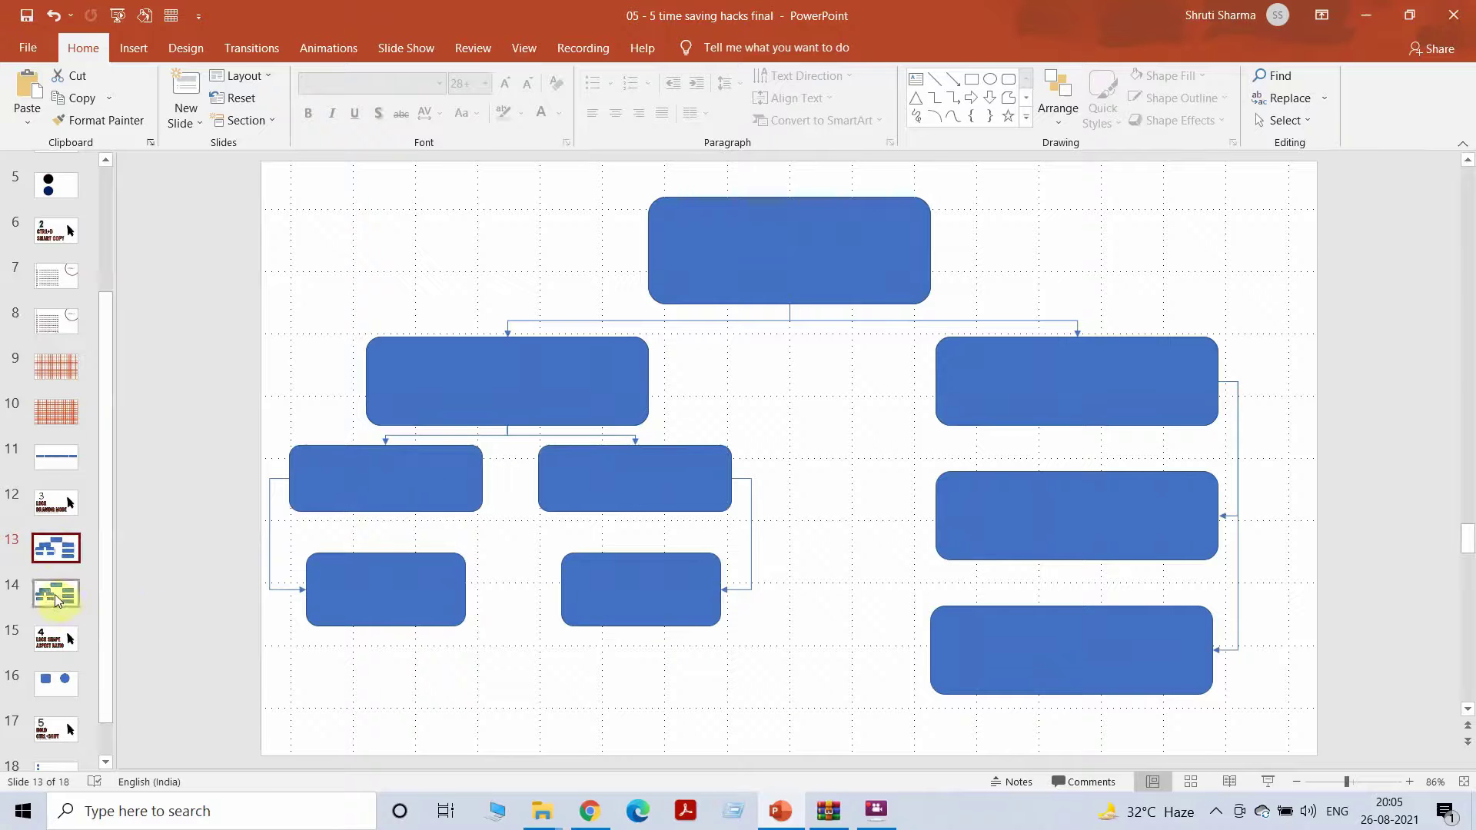
# On slide 14, draw elbow arrow connectors from the top box to the right and left boxes.
pyautogui.click(56, 598)
pyautogui.click(133, 48)
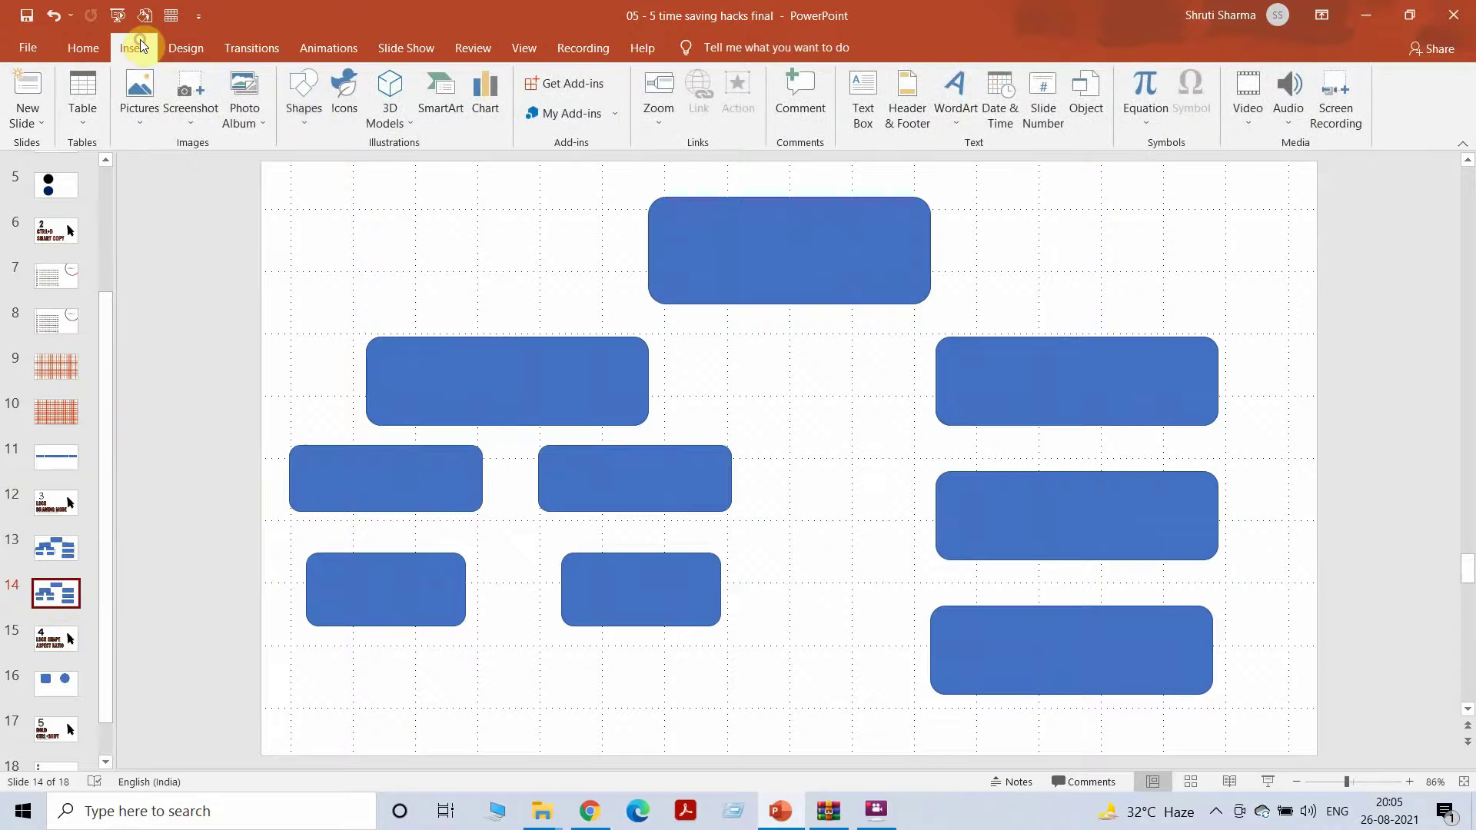
pyautogui.click(308, 108)
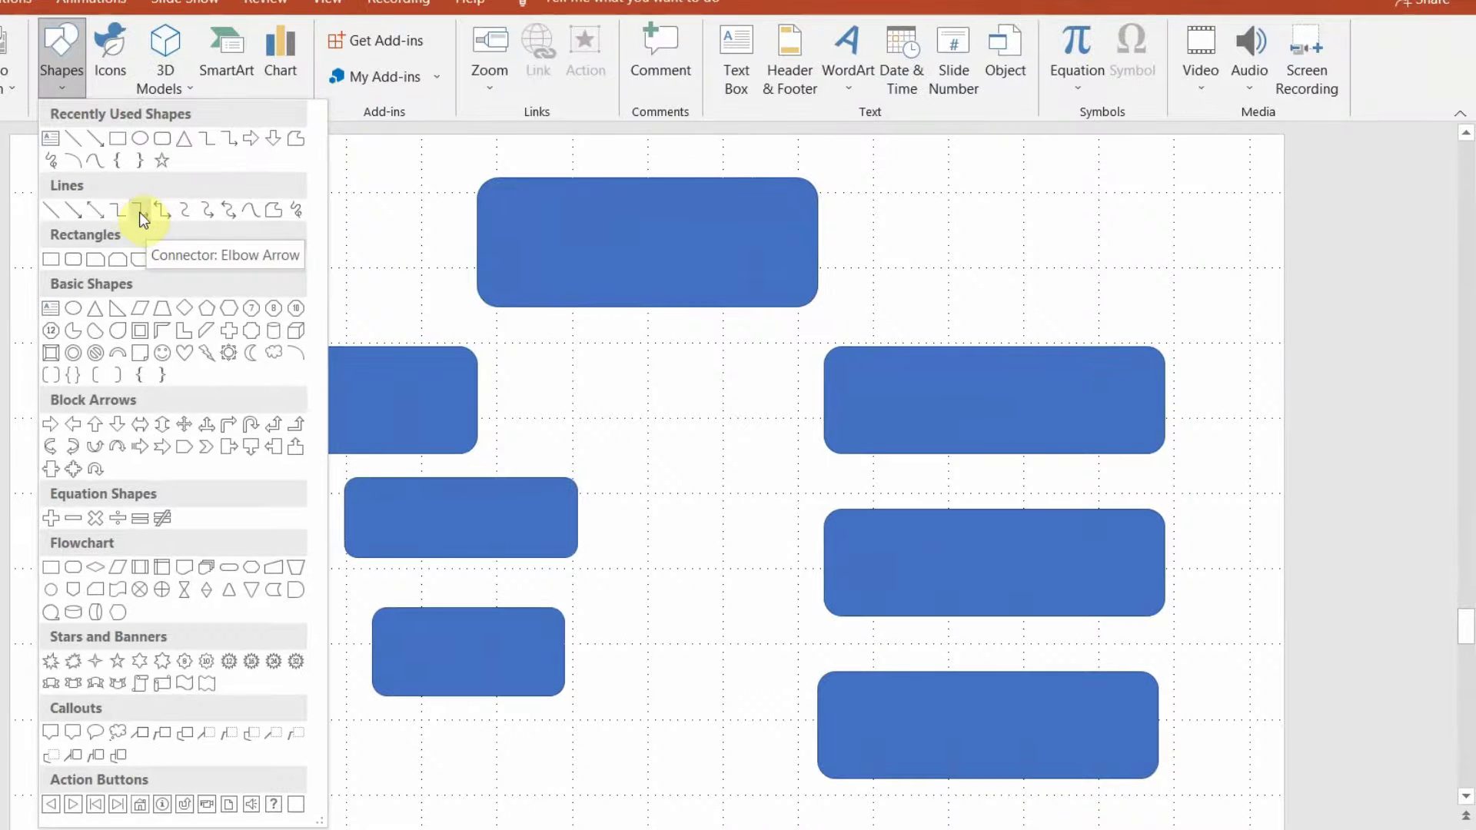
pyautogui.click(140, 214)
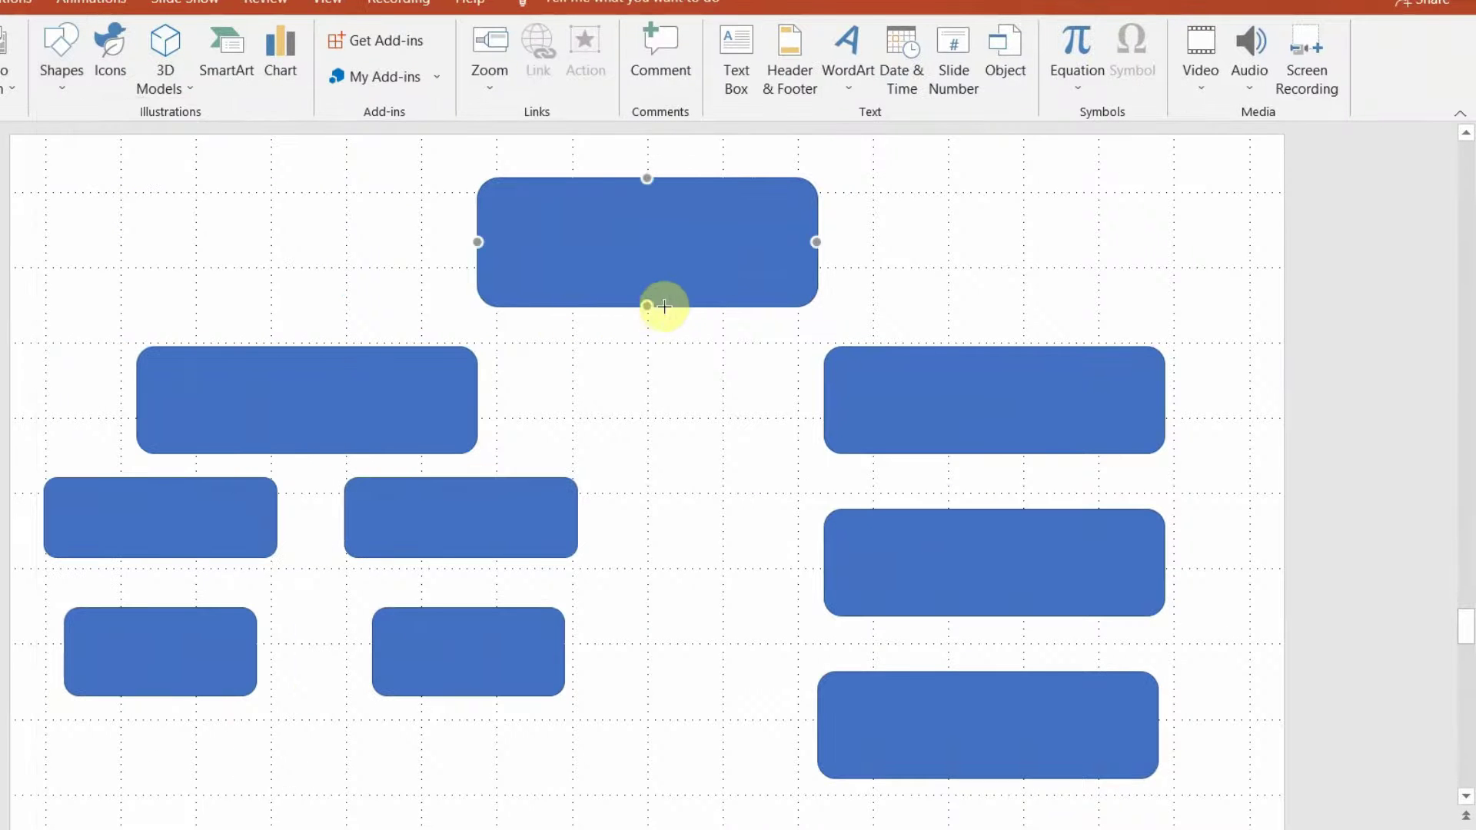
pyautogui.moveTo(646, 306); pyautogui.dragTo(999, 343)
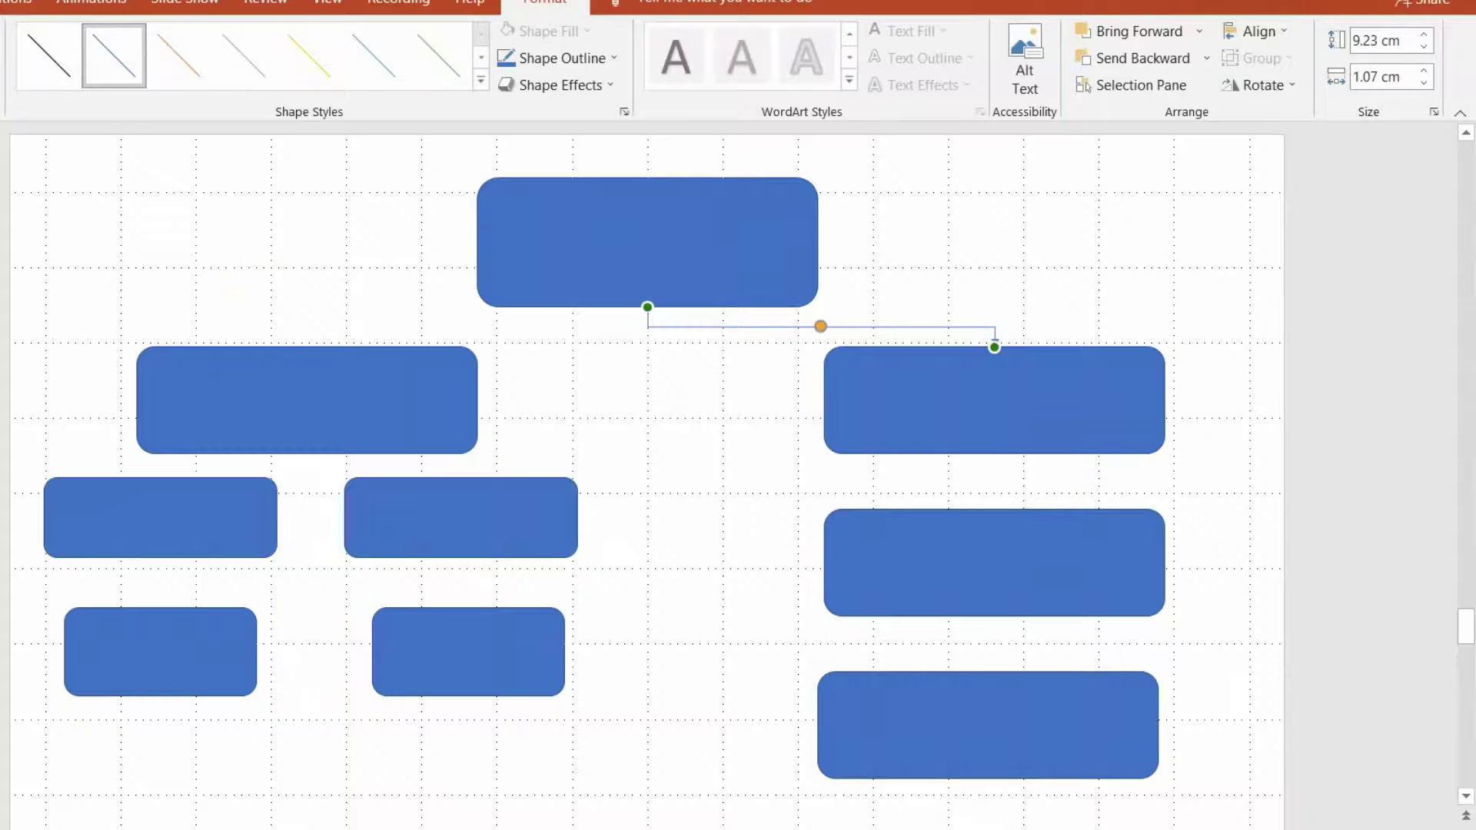
pyautogui.click(3, 2)
pyautogui.click(61, 57)
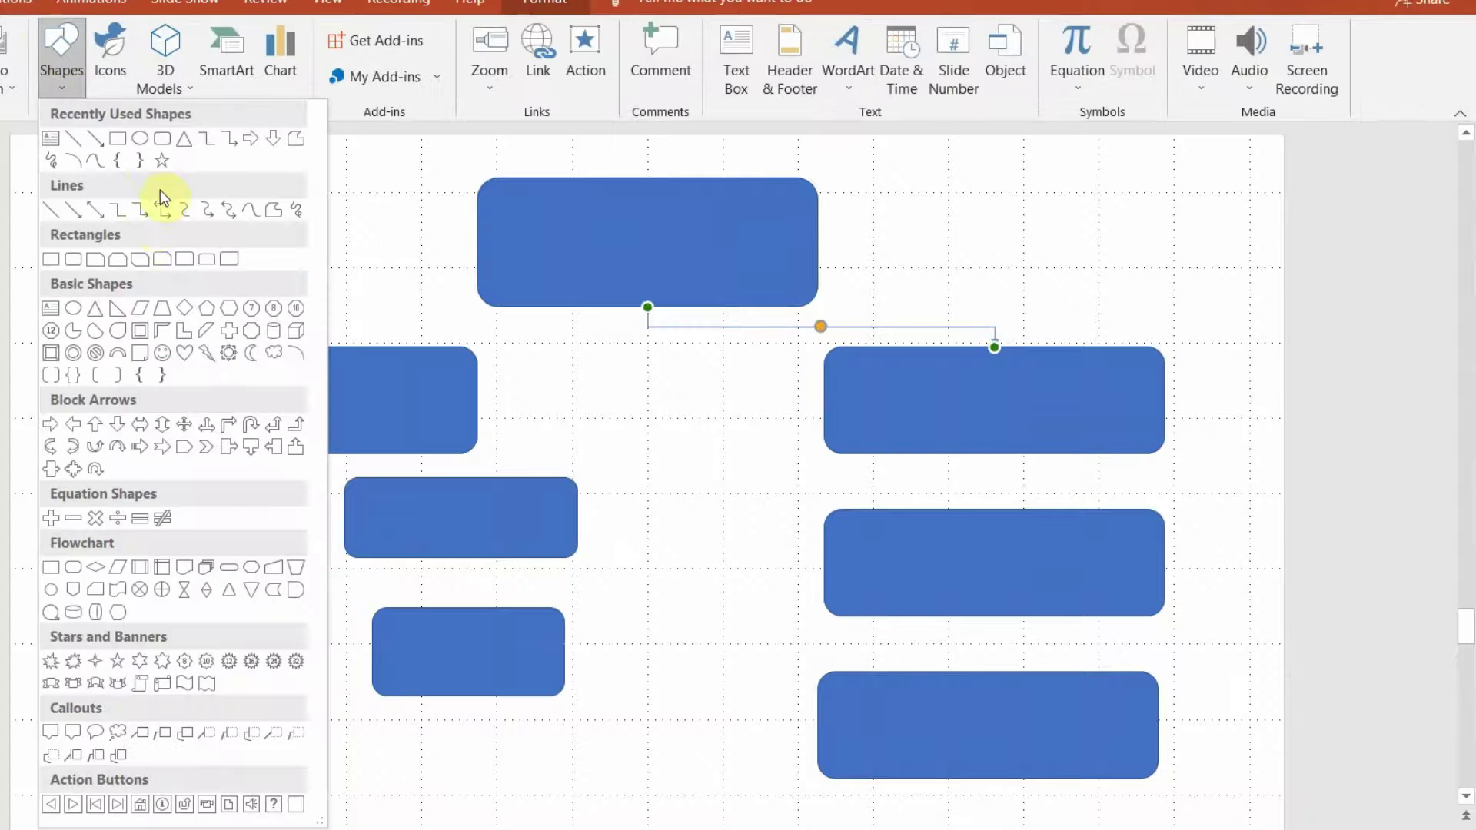
pyautogui.click(135, 212)
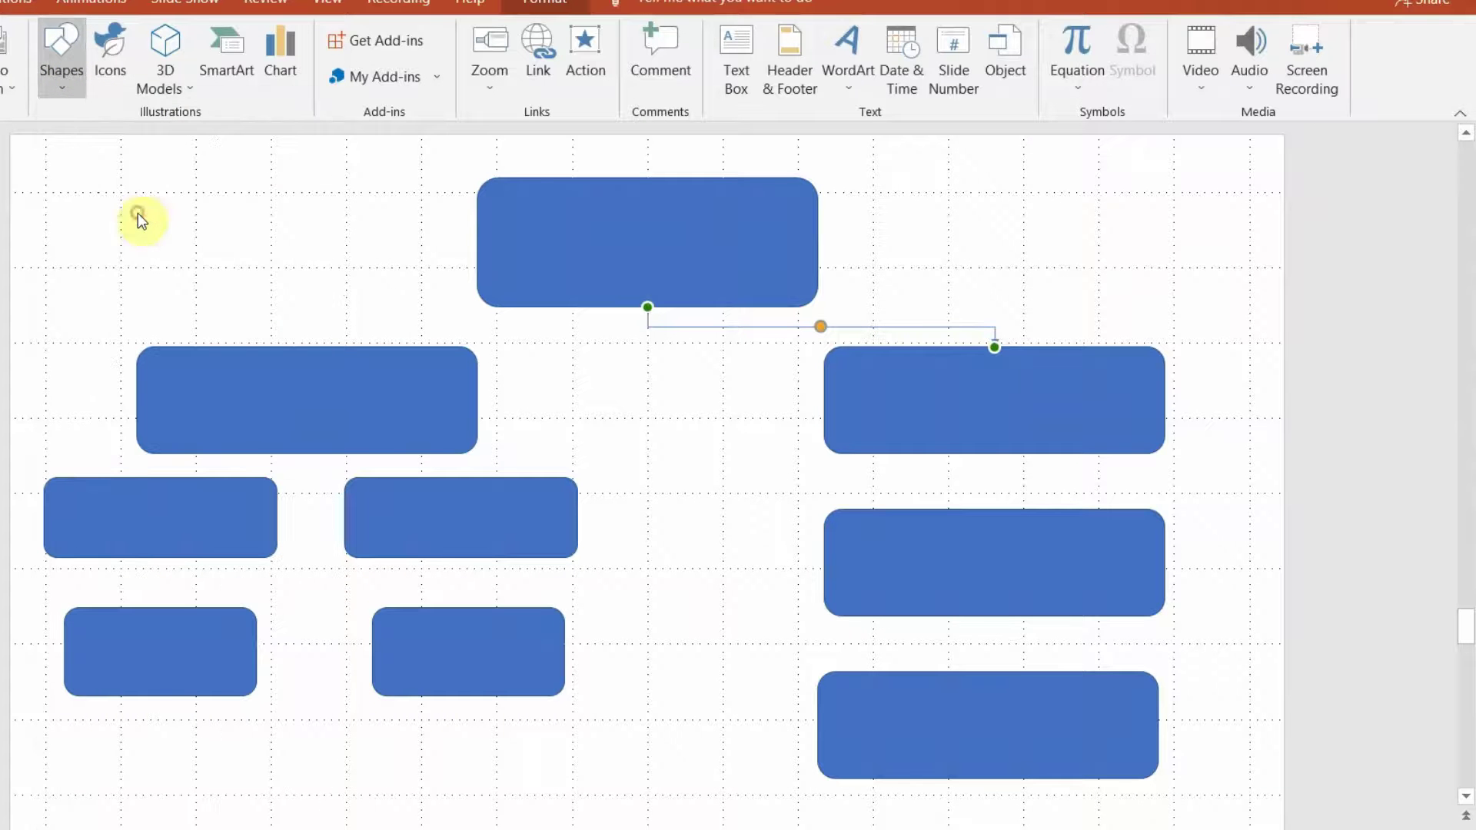
pyautogui.moveTo(645, 308); pyautogui.dragTo(306, 346)
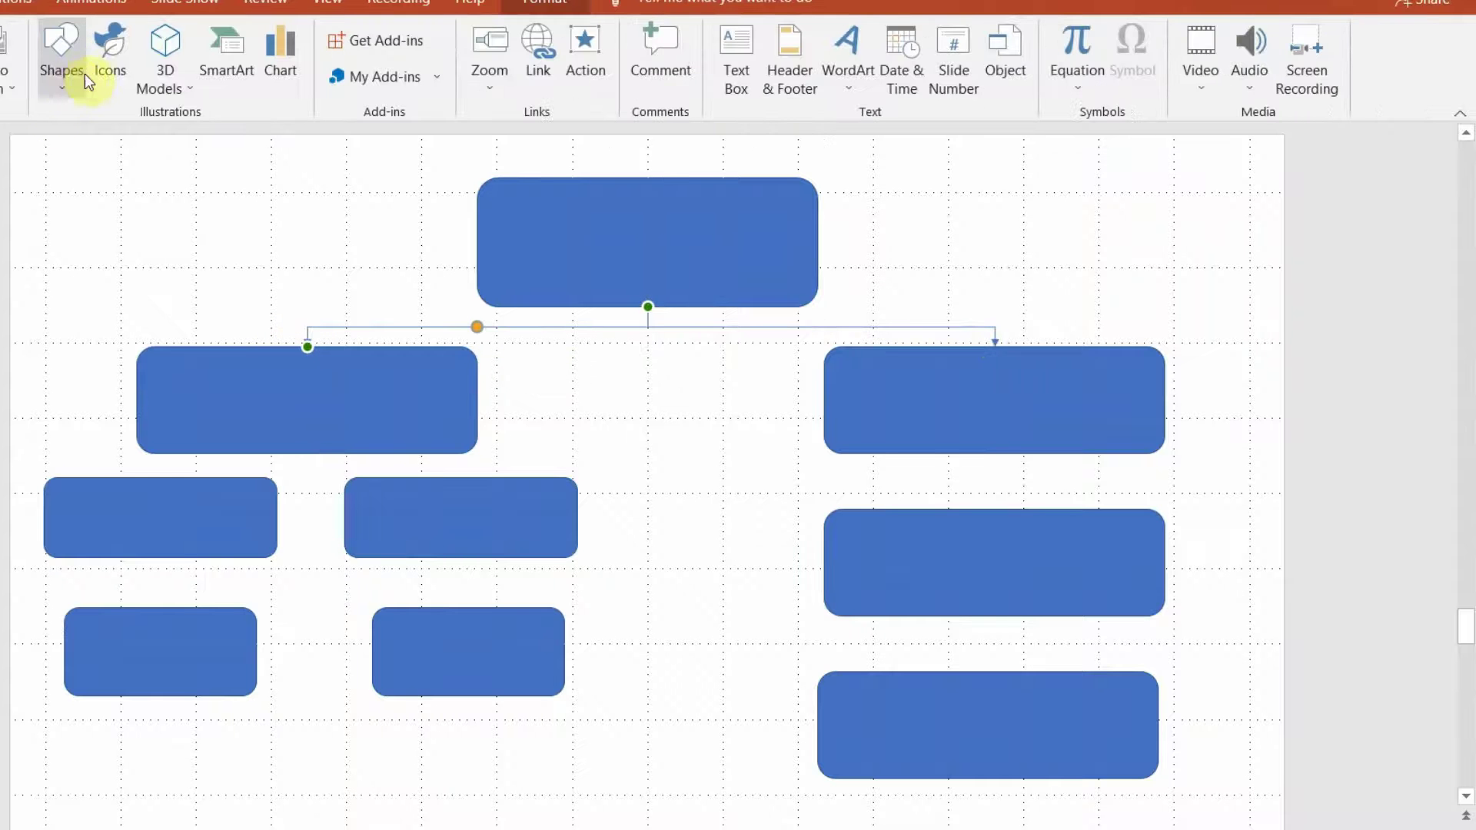
# Select both trial connectors and delete them.
pyautogui.click(61, 72)
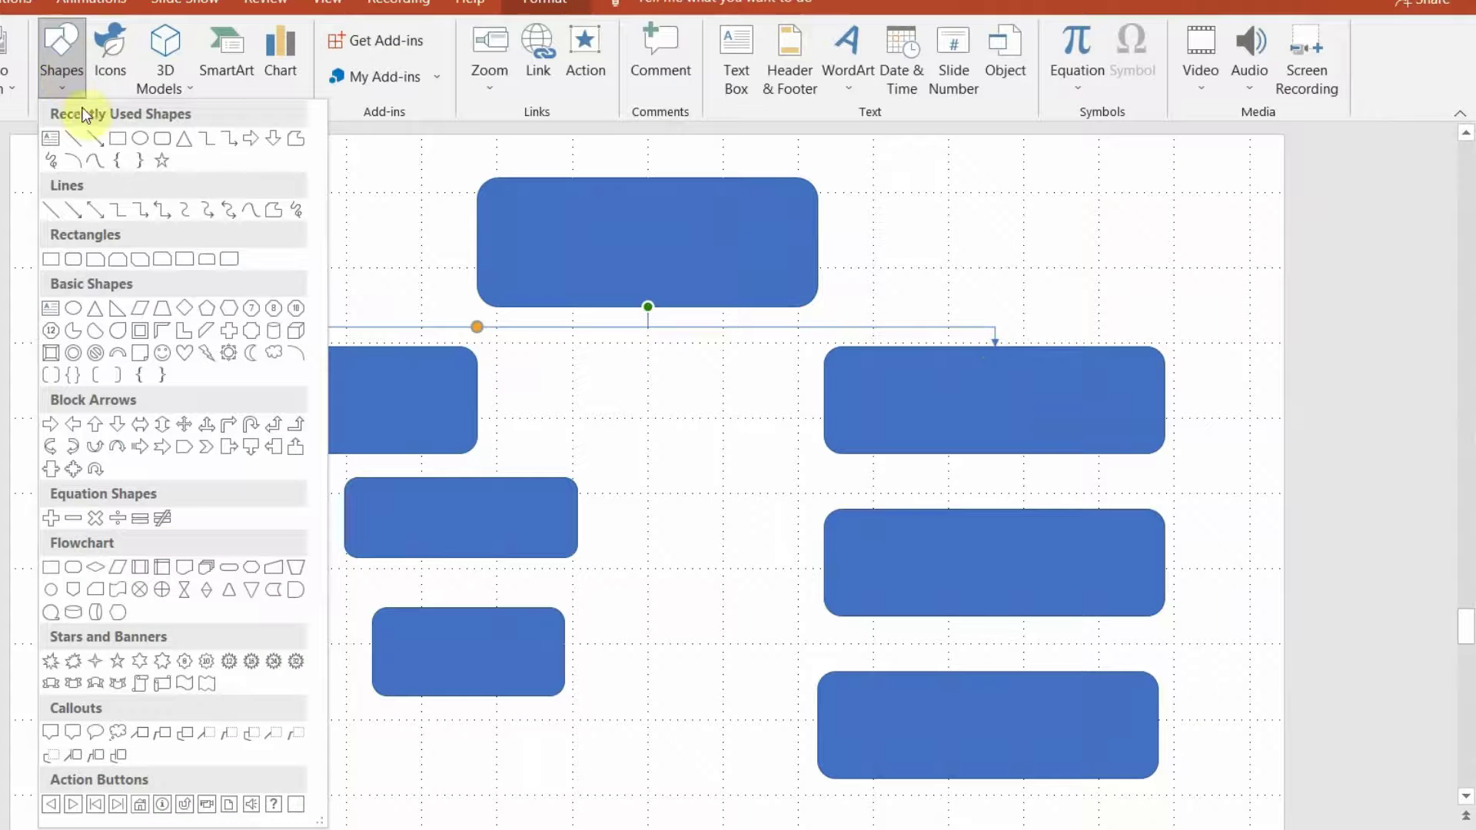
pyautogui.click(767, 486)
pyautogui.moveTo(184, 274); pyautogui.dragTo(1137, 419)
pyautogui.press('Delete')
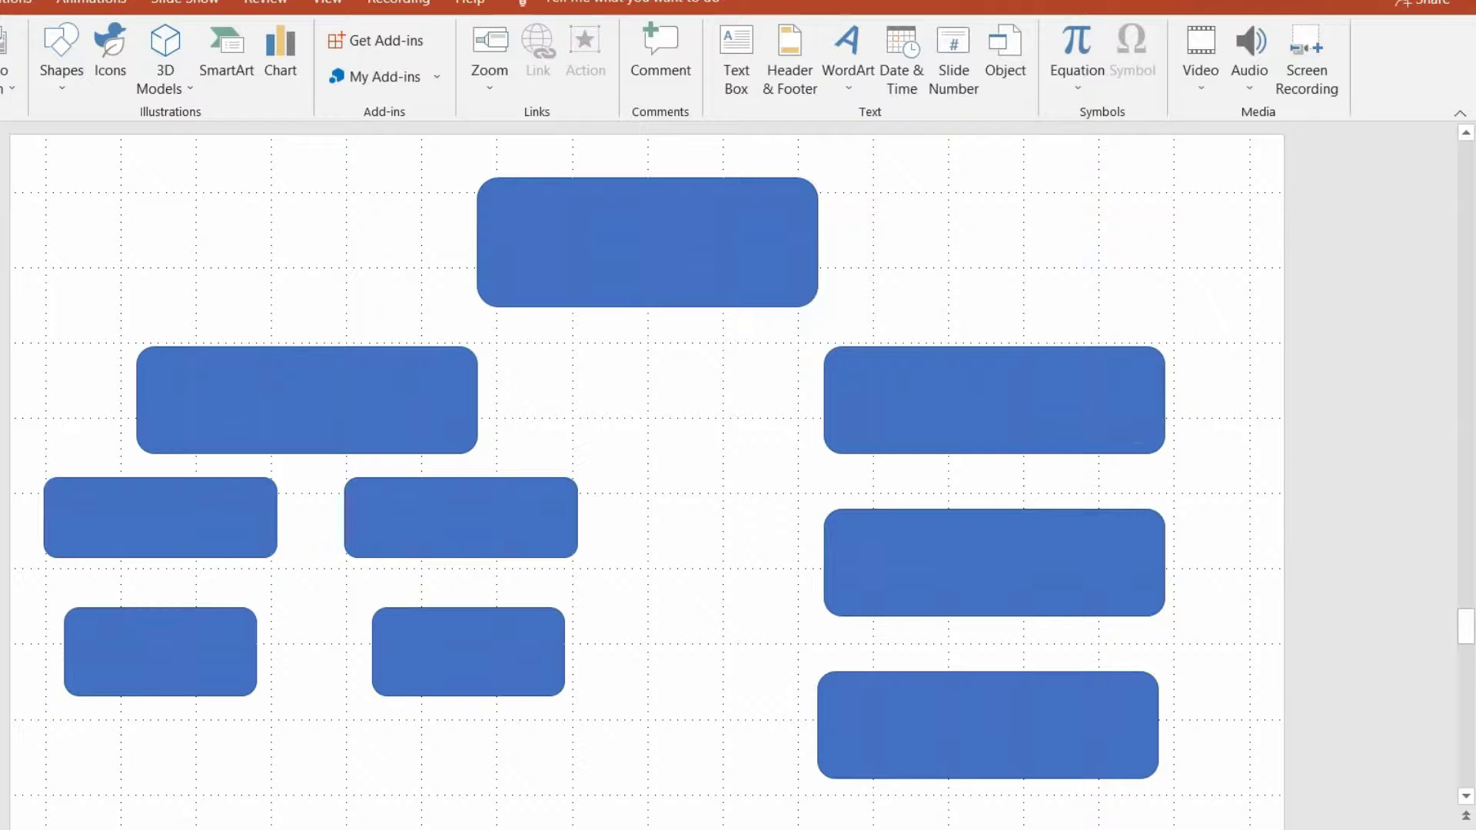
# Lock drawing mode for the elbow arrow connector and link the top box to the right and left boxes.
pyautogui.click(67, 54)
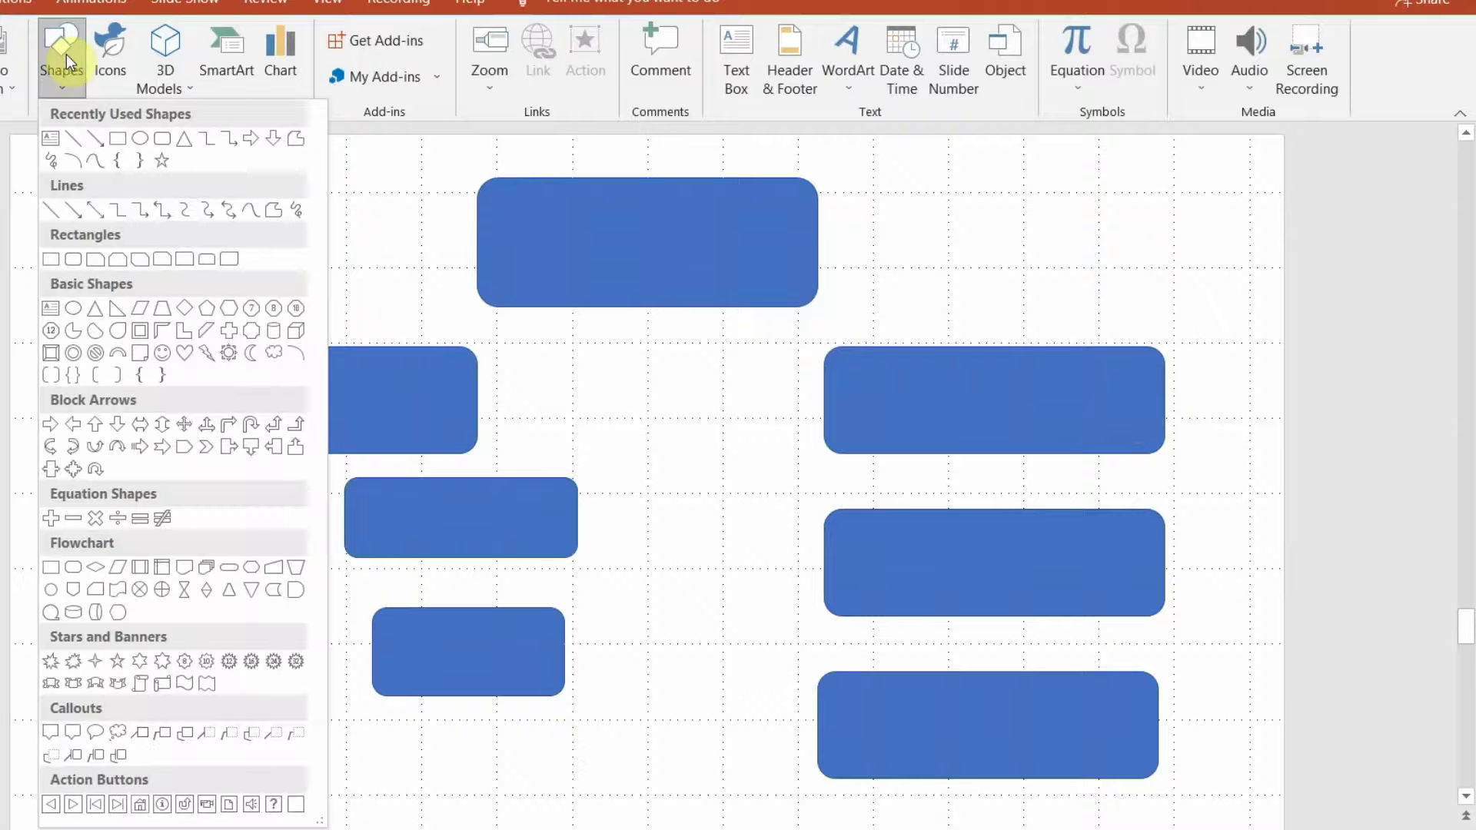
pyautogui.rightClick(146, 214)
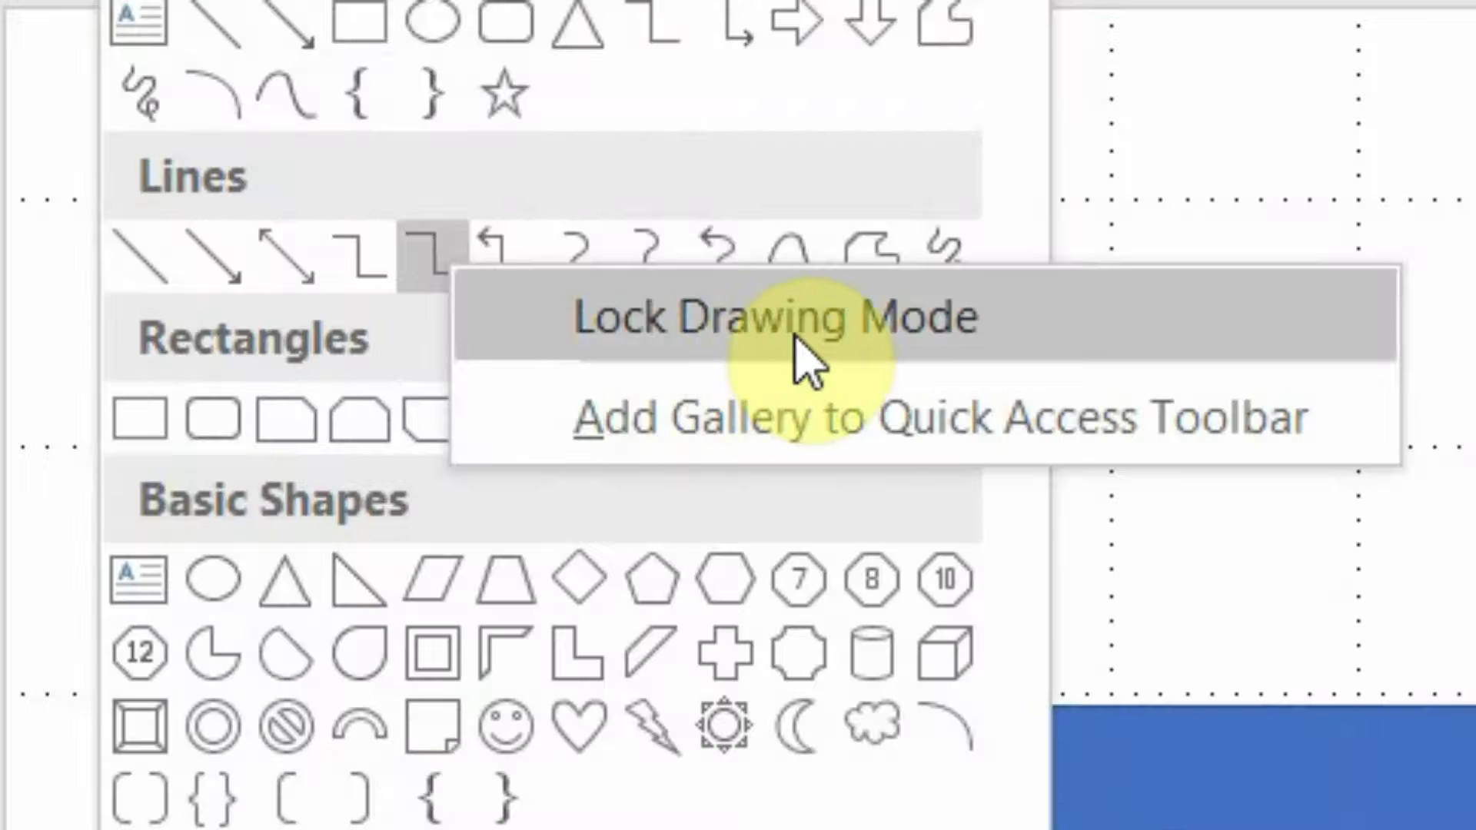
pyautogui.click(795, 339)
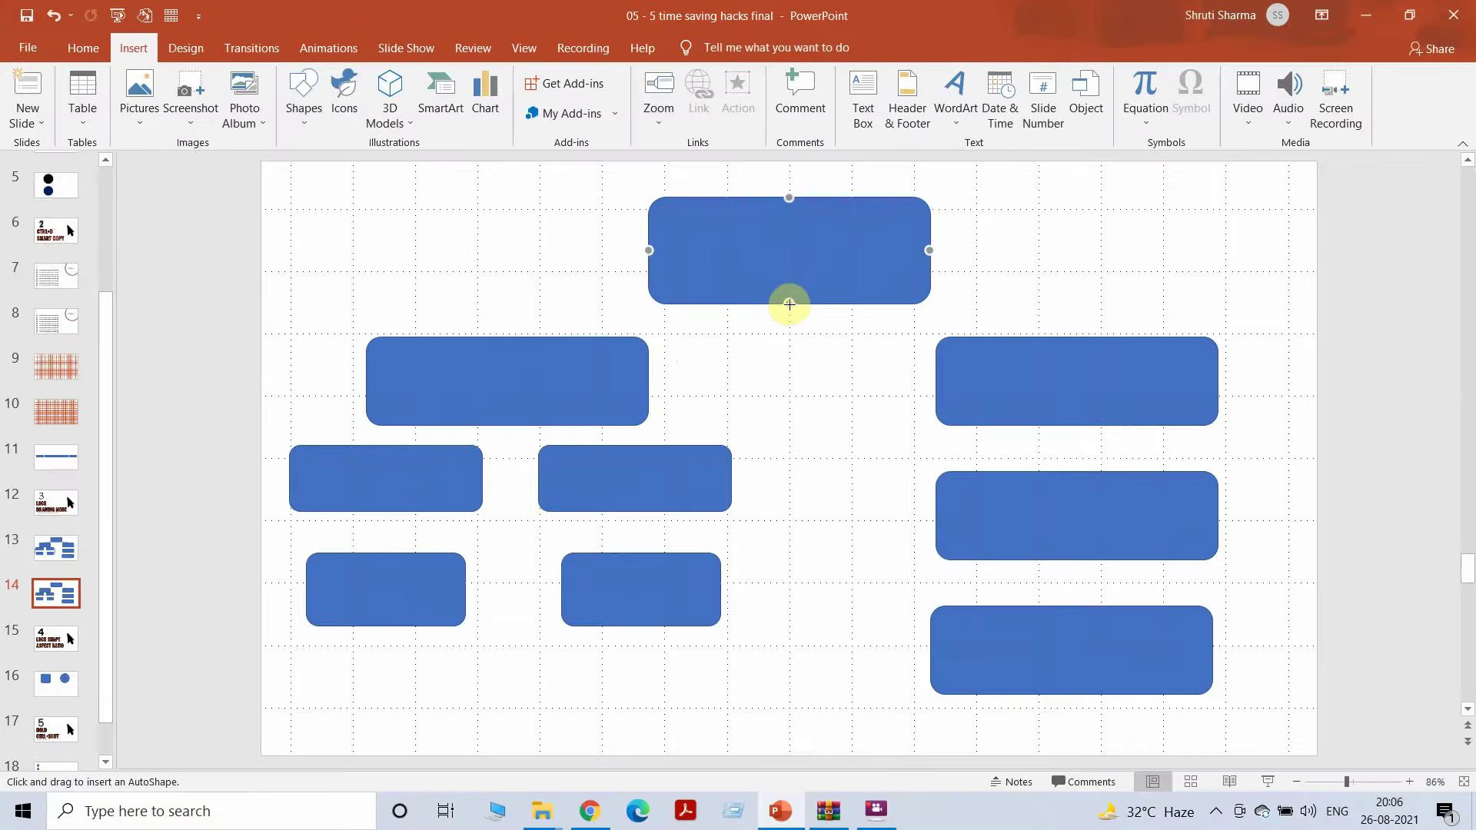
pyautogui.moveTo(790, 303); pyautogui.dragTo(1077, 337)
pyautogui.moveTo(790, 305); pyautogui.dragTo(506, 336)
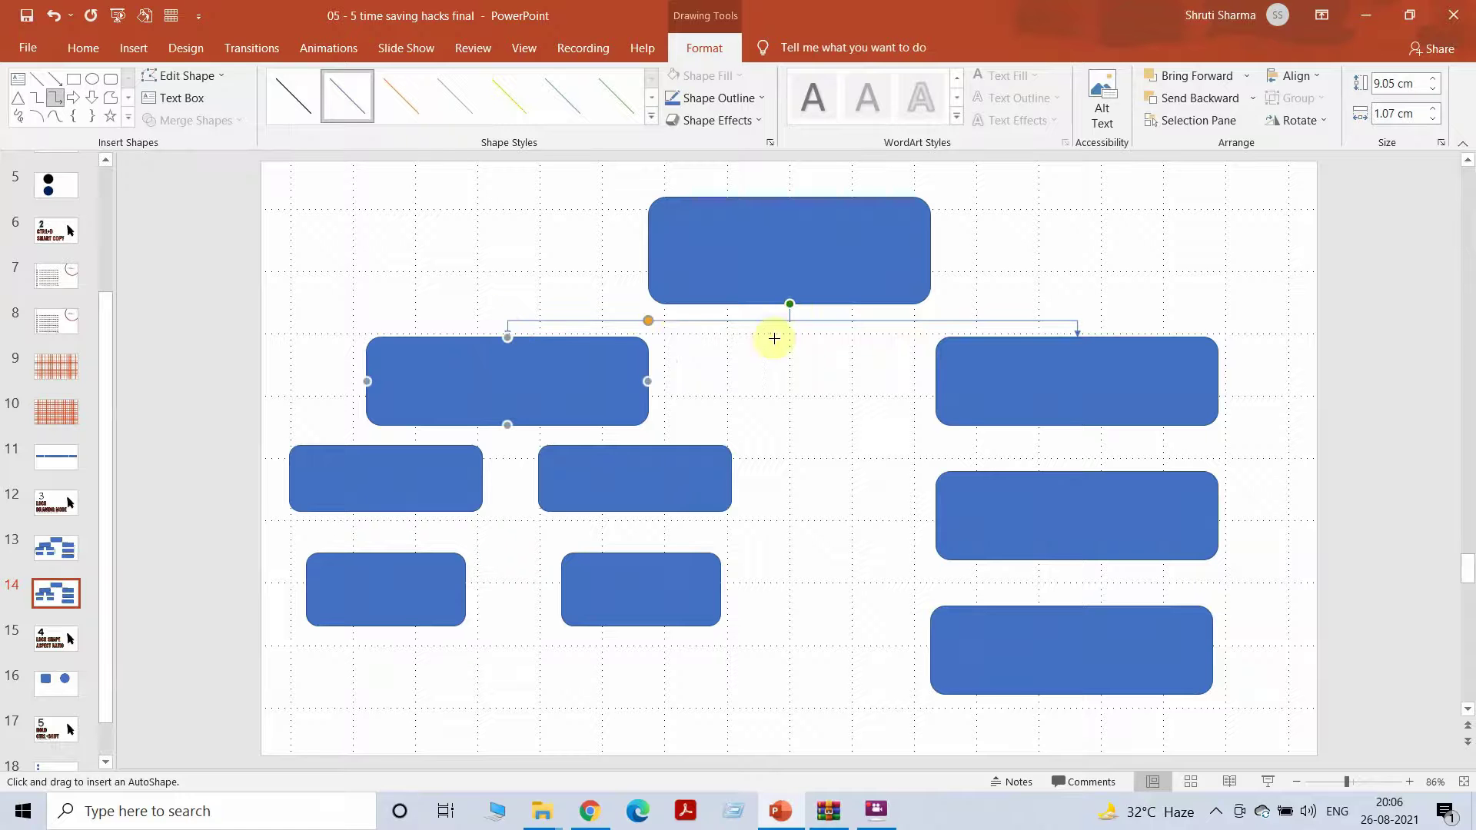
# Connect the right box to the box below, and the left branch boxes down to the bottom row.
pyautogui.moveTo(1217, 381); pyautogui.dragTo(1212, 652)
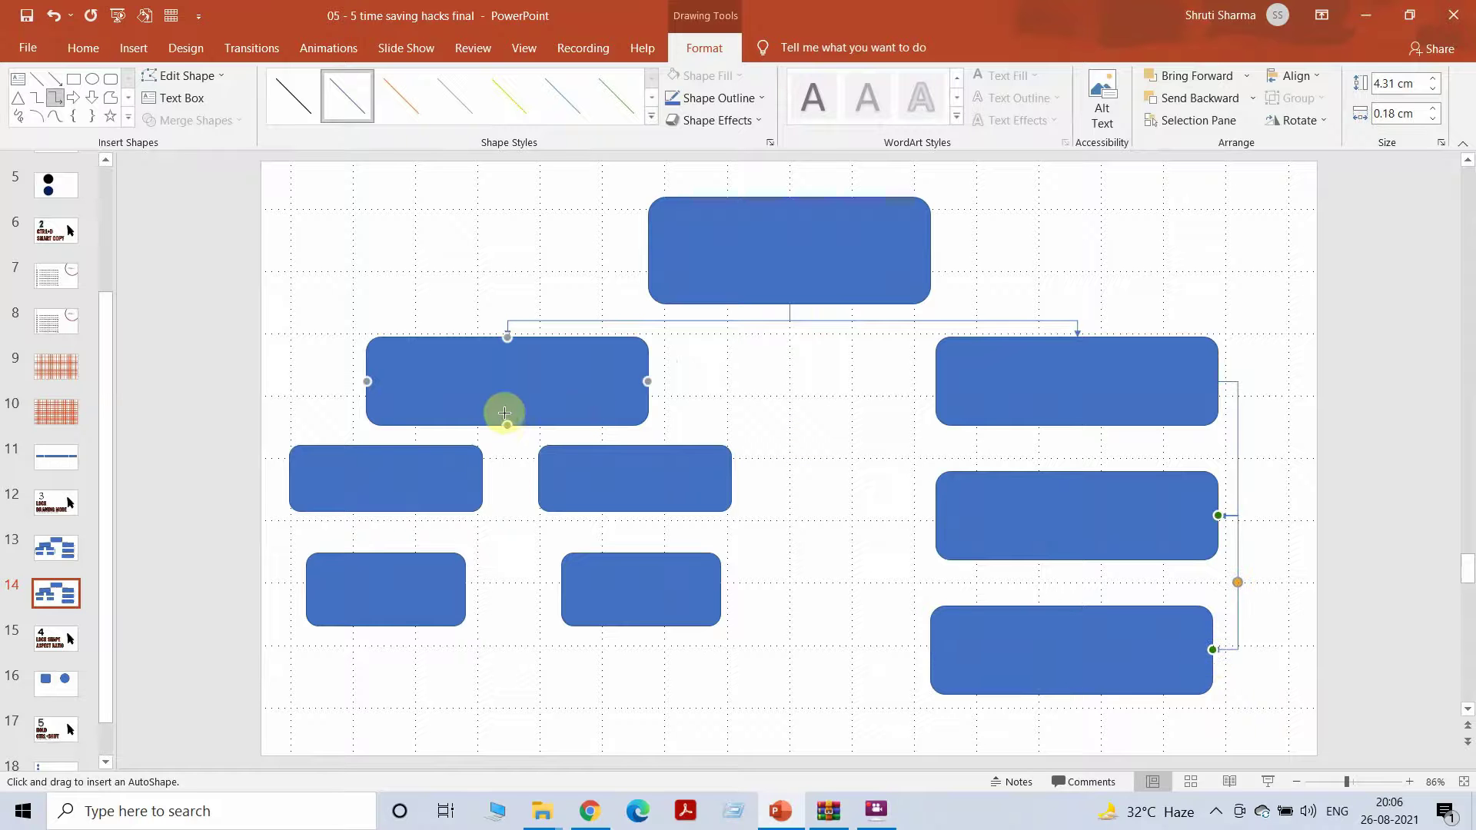
pyautogui.moveTo(489, 425); pyautogui.dragTo(385, 444)
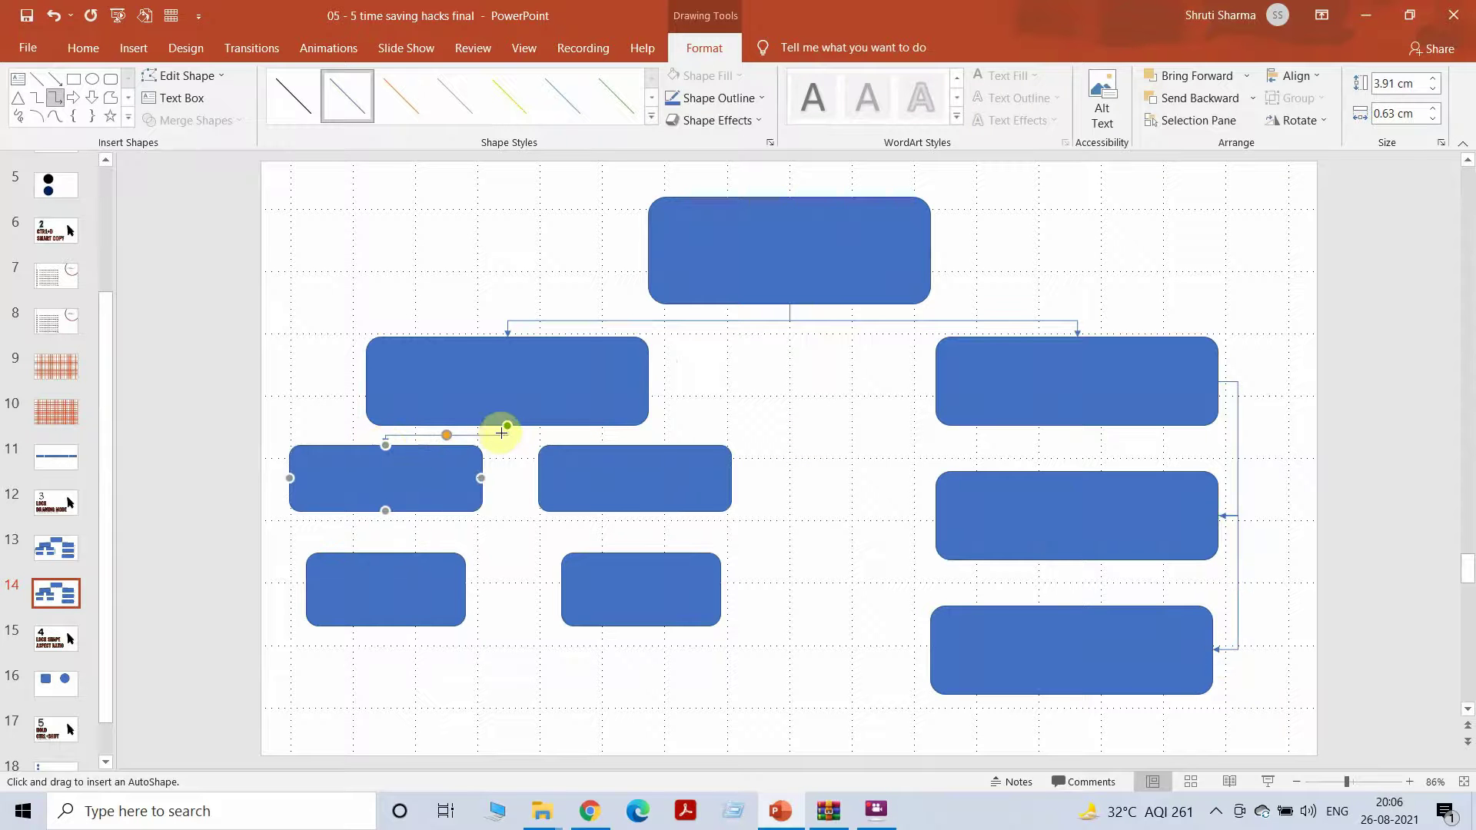
pyautogui.moveTo(506, 427); pyautogui.dragTo(642, 446)
pyautogui.moveTo(732, 479); pyautogui.dragTo(720, 589)
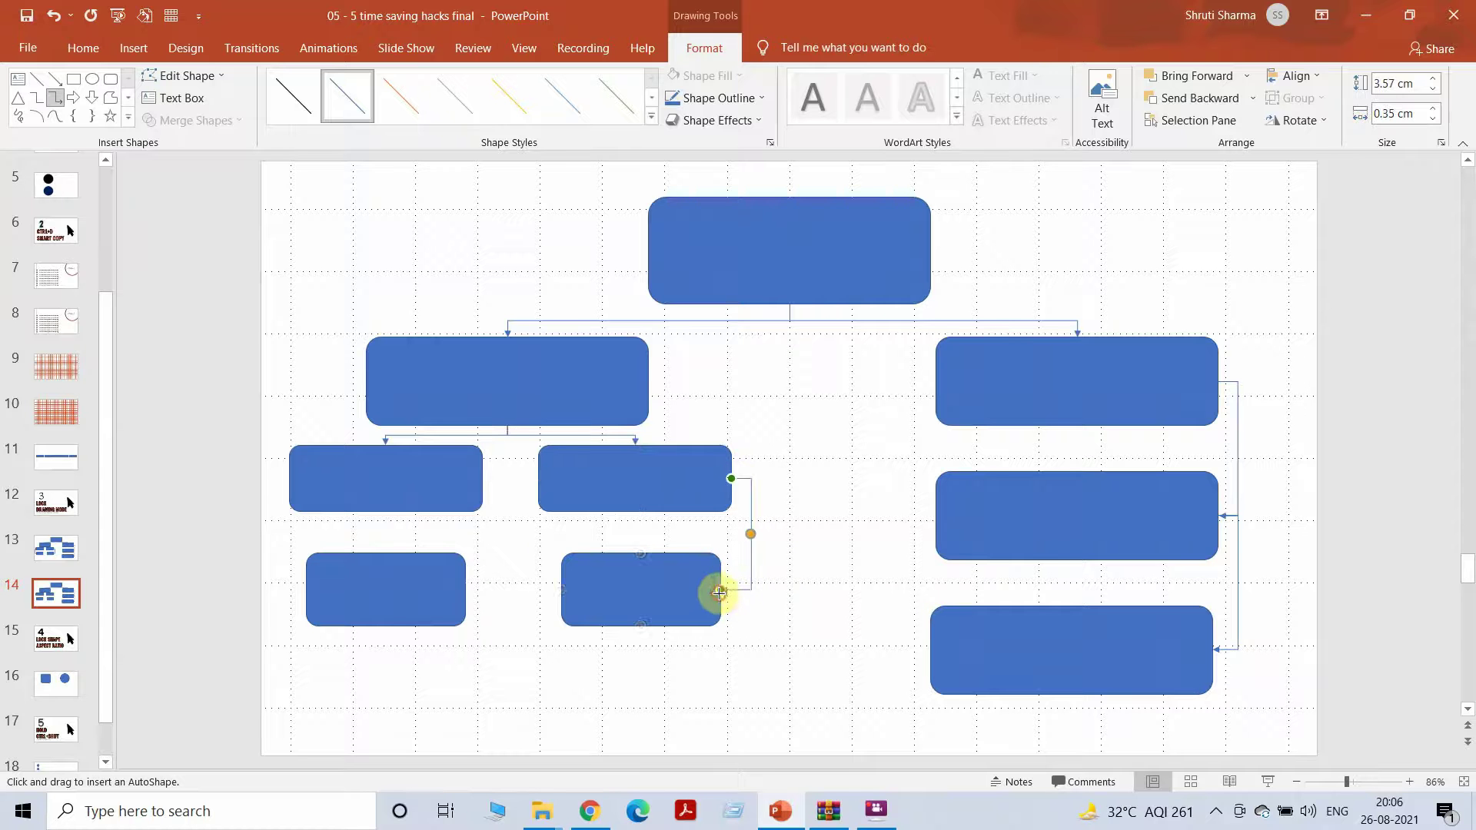
pyautogui.moveTo(289, 478); pyautogui.dragTo(310, 597)
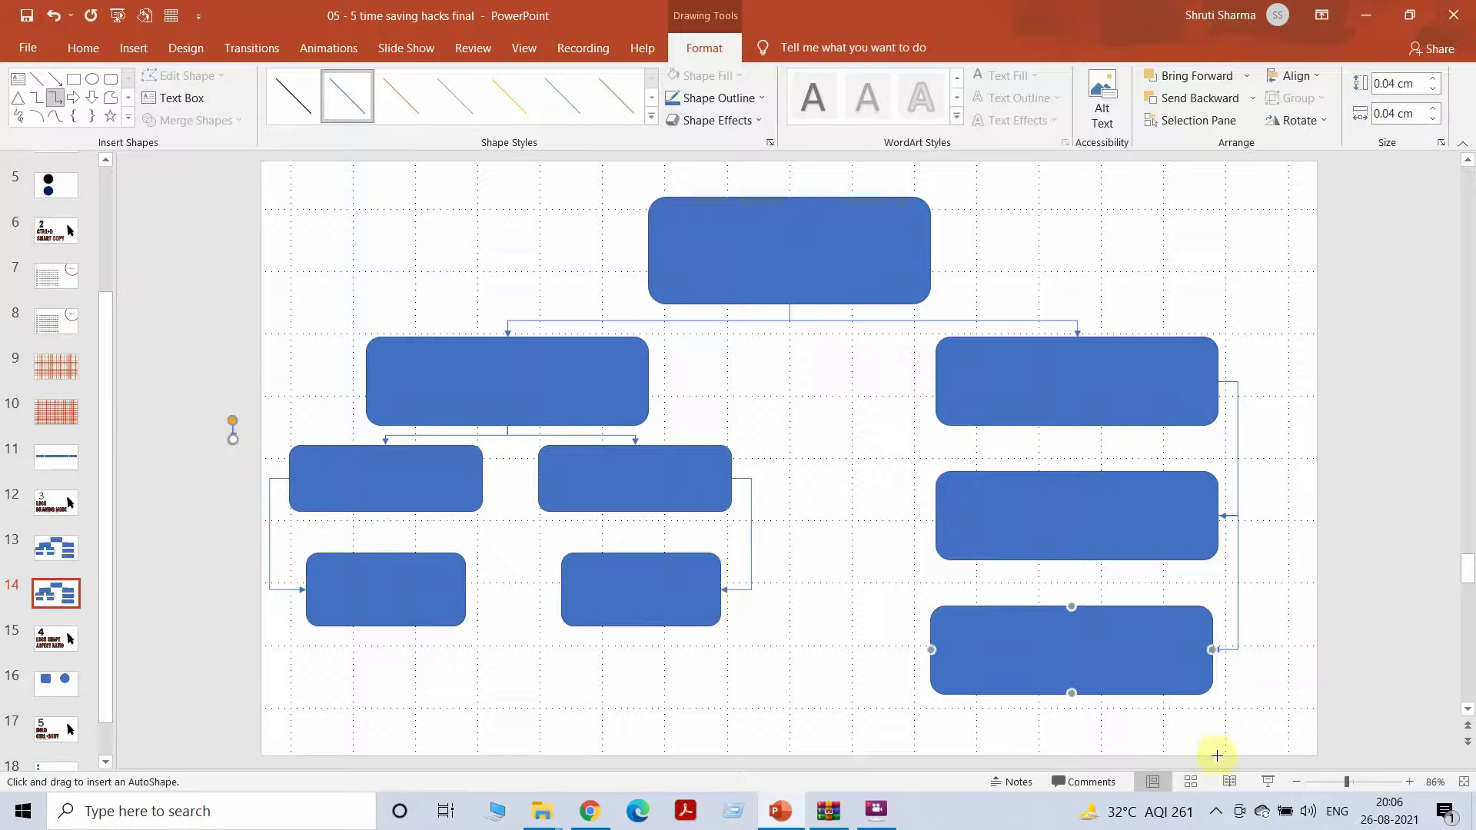
# Preview the org chart as a slide show, then delete the left elbow connector.
pyautogui.click(1263, 781)
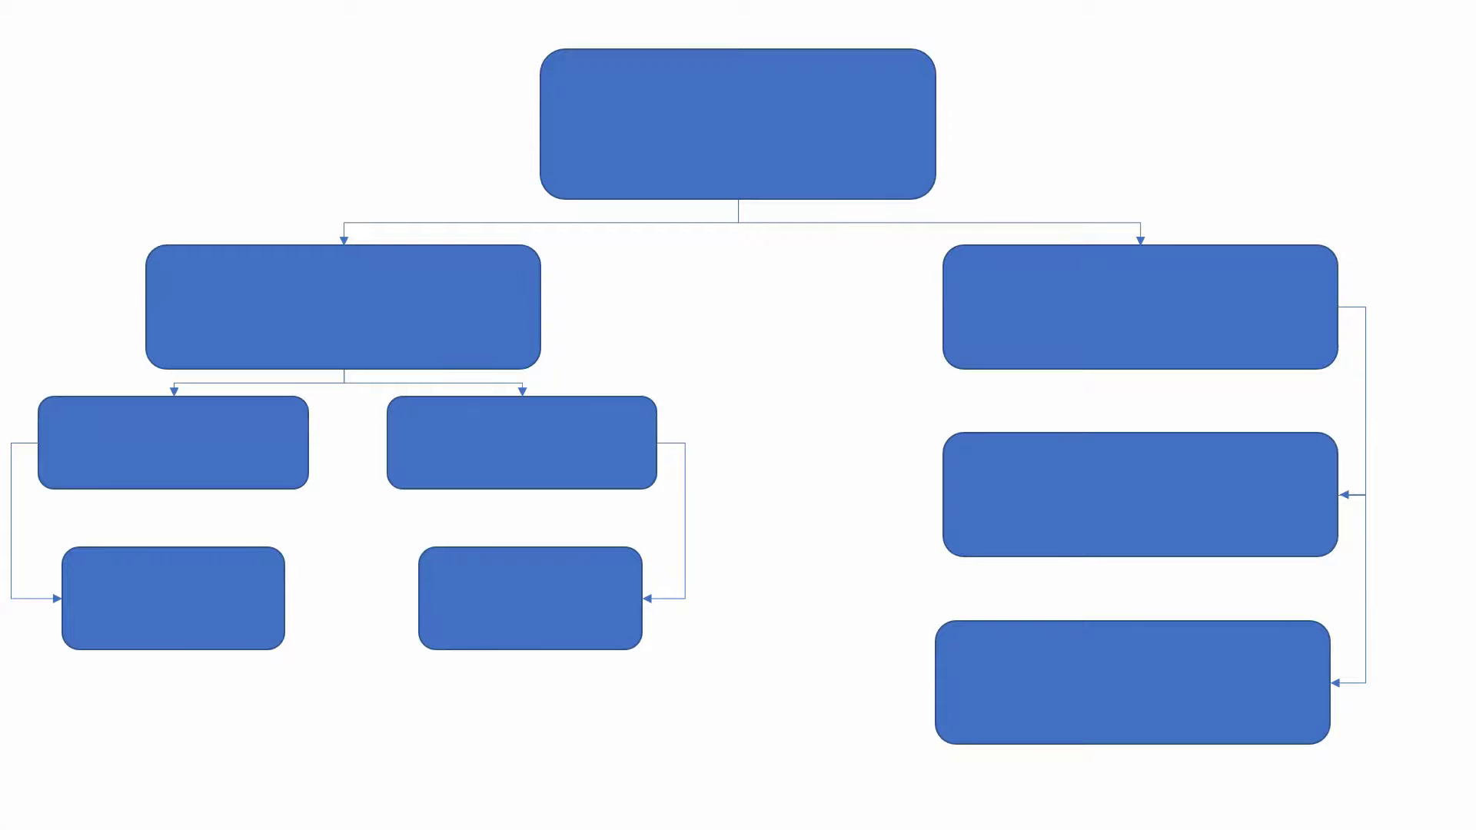
pyautogui.press('Escape')
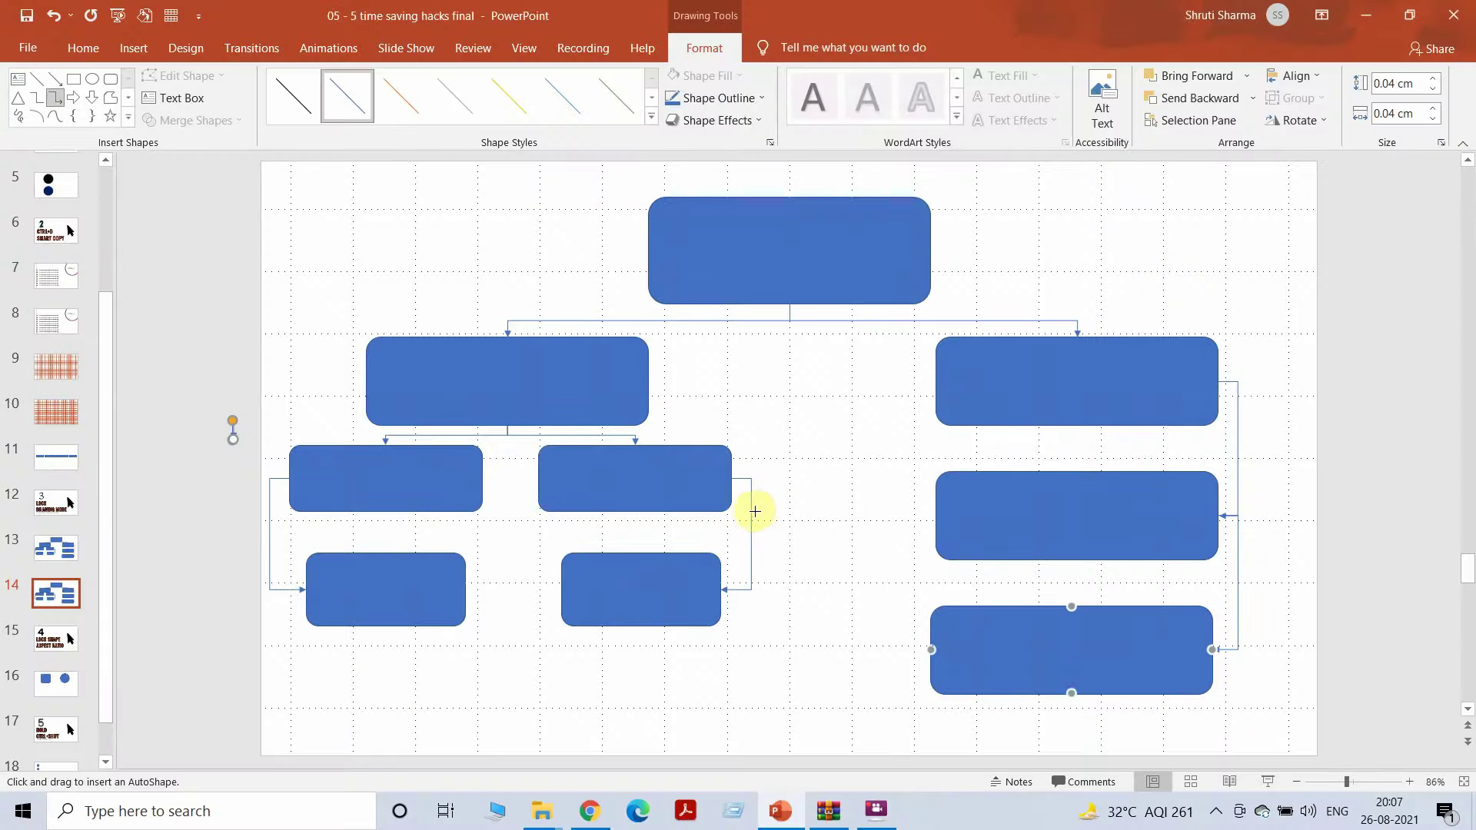
pyautogui.press('Escape')
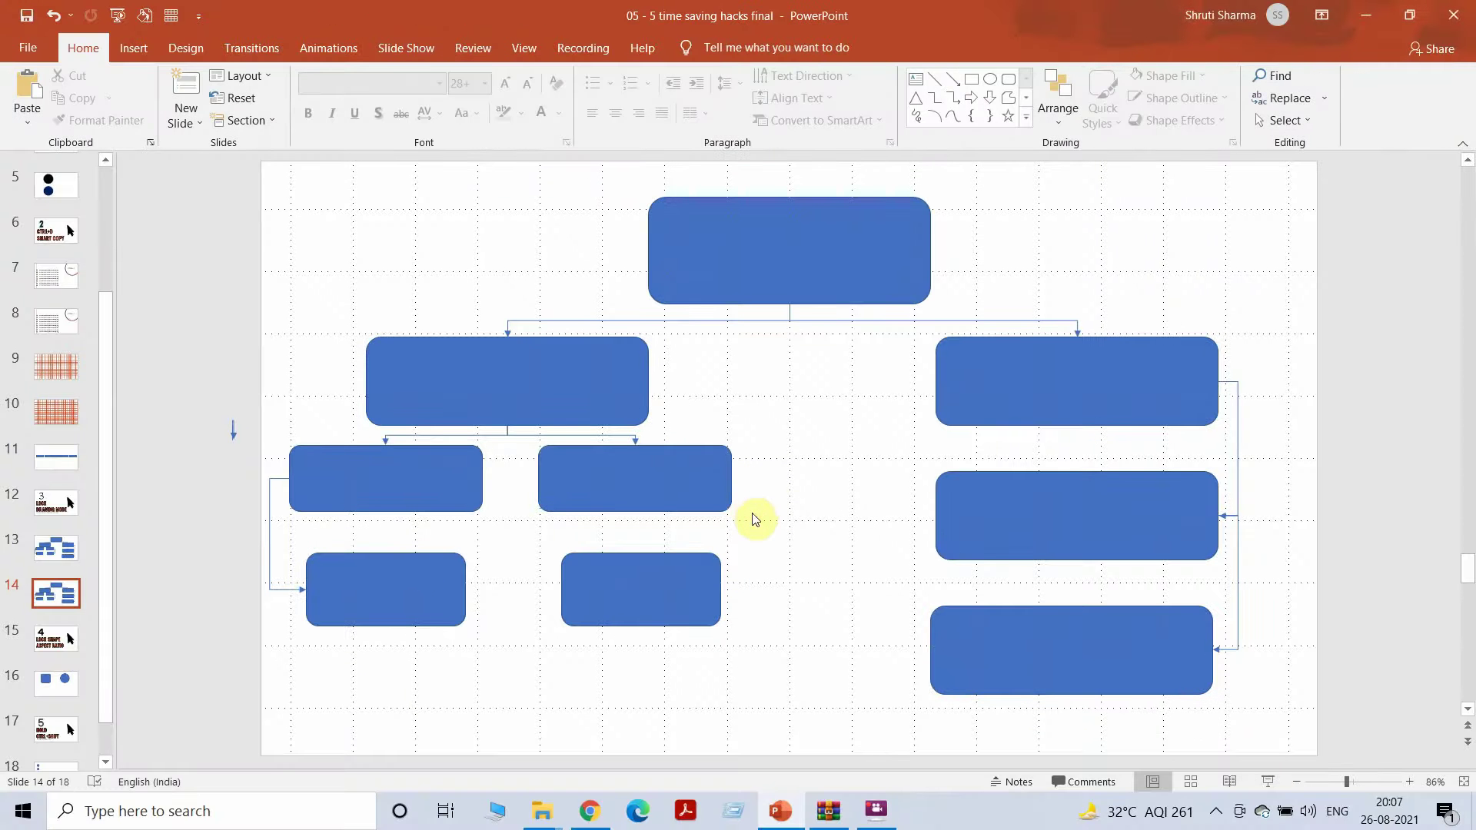
pyautogui.click(269, 511)
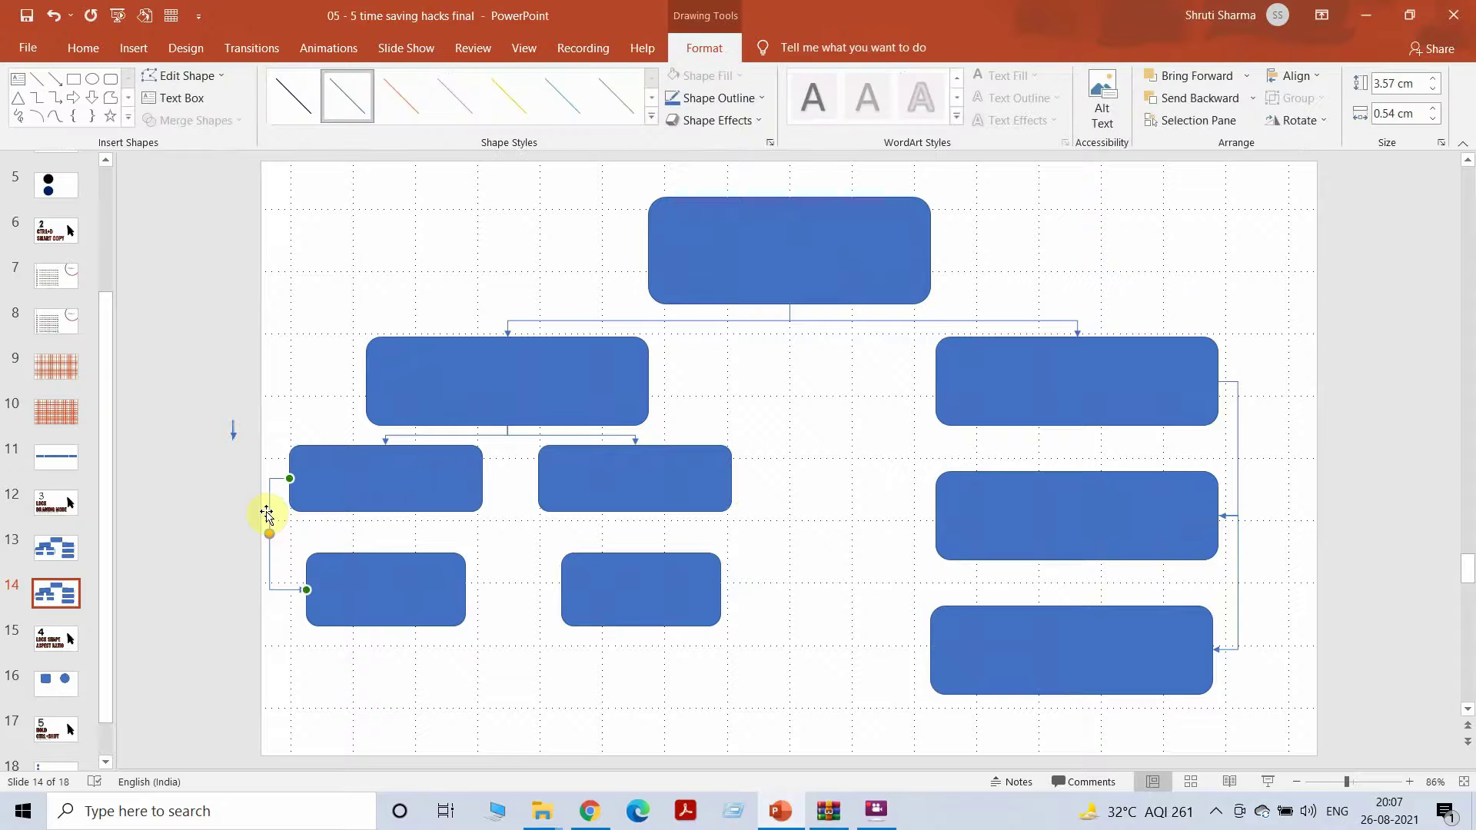
pyautogui.press('Delete')
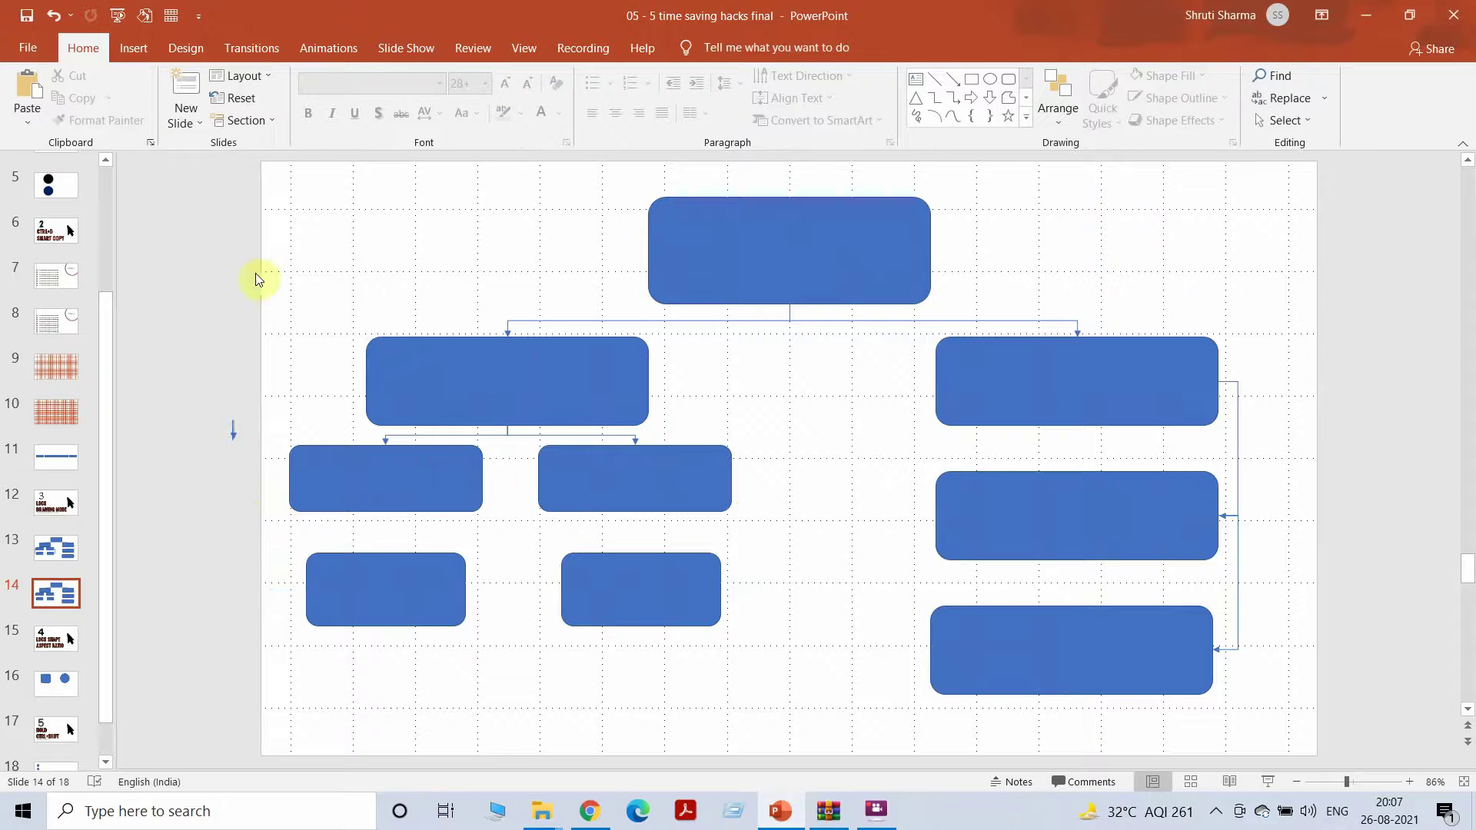
# With Lock Drawing Mode on, draw elbow connectors from the upper-left box to its middle and lower-left children.
pyautogui.click(133, 48)
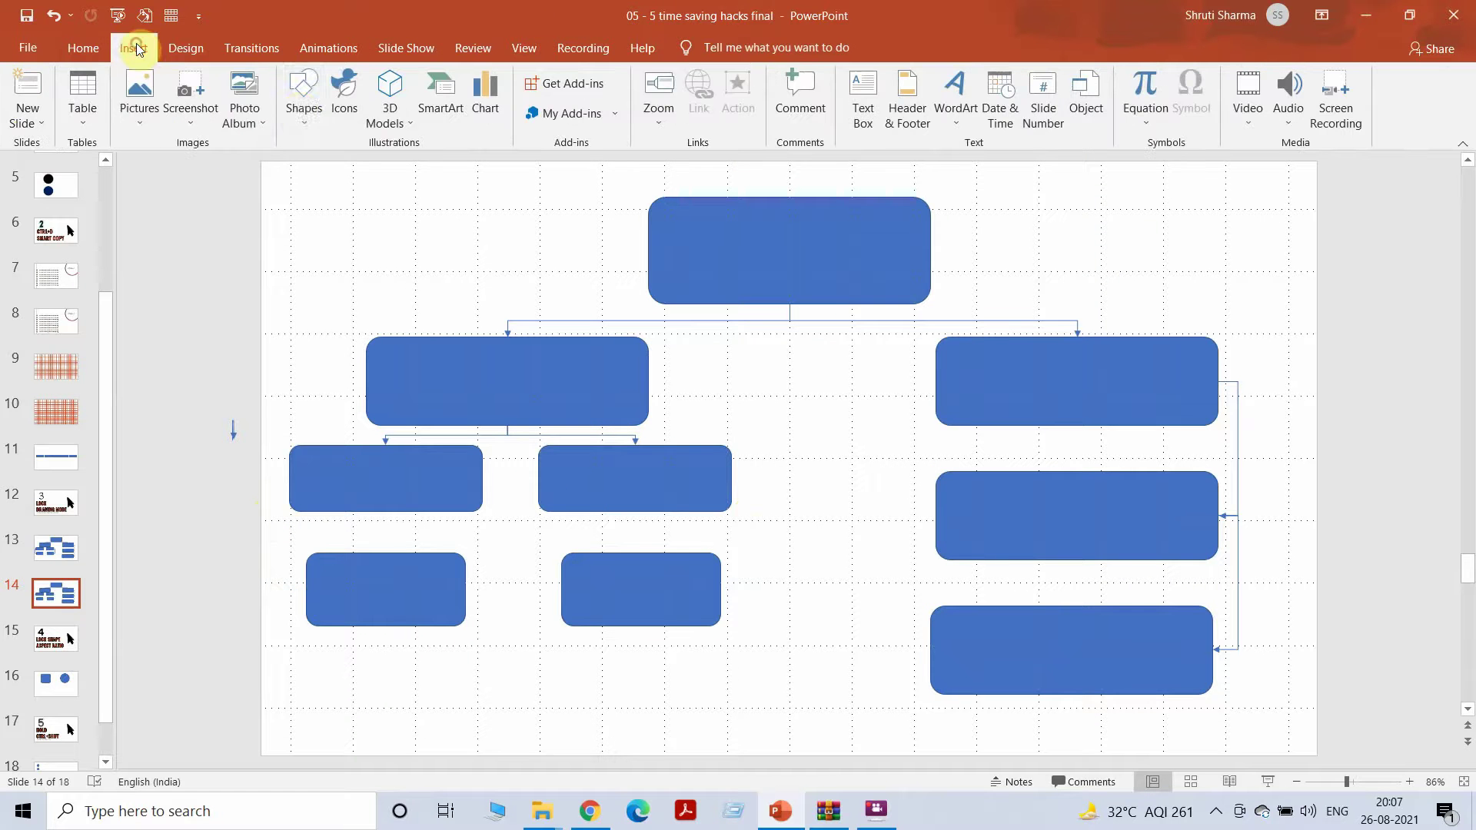
pyautogui.click(301, 107)
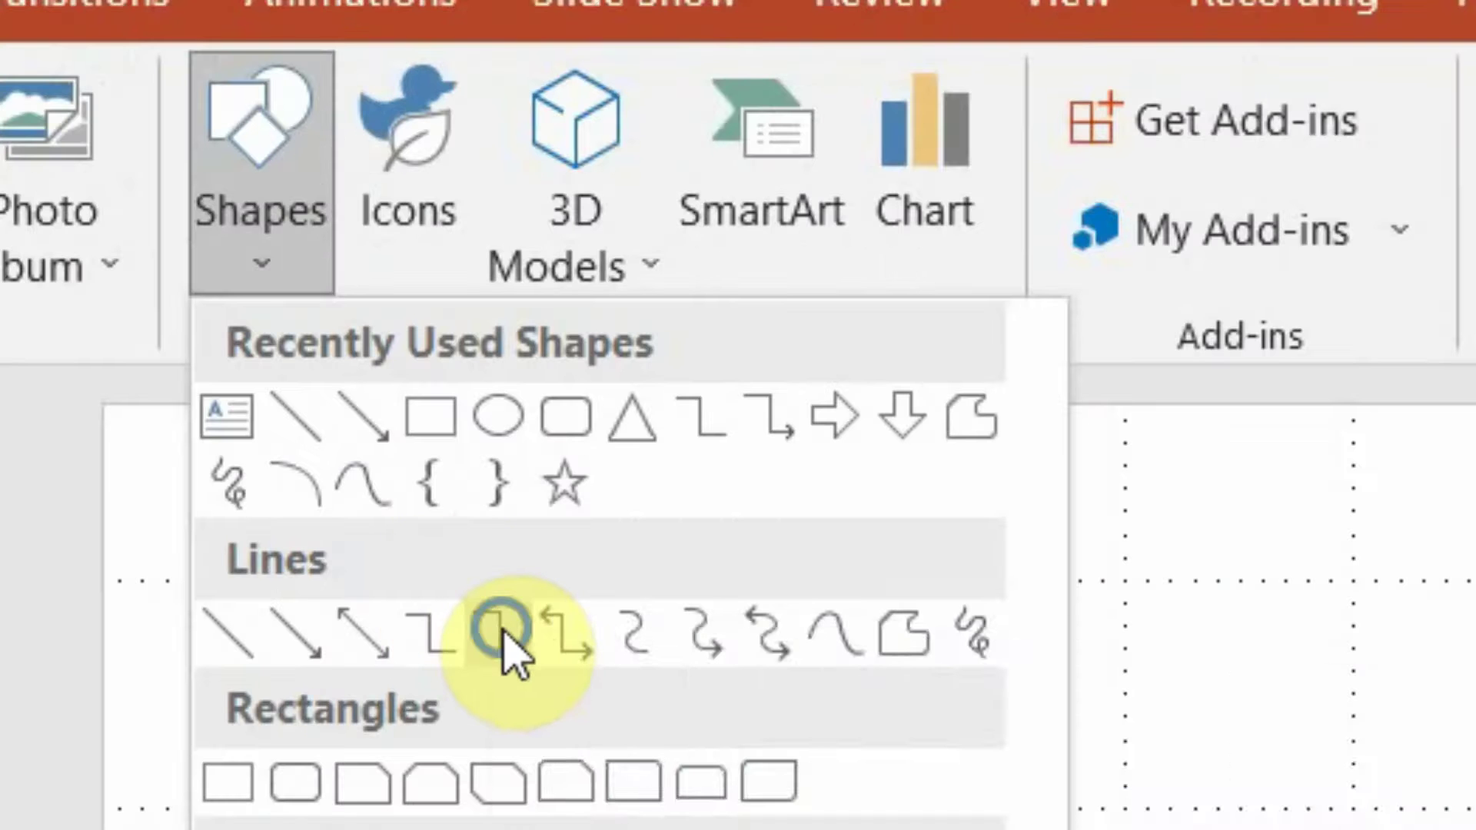
pyautogui.rightClick(369, 225)
pyautogui.click(630, 672)
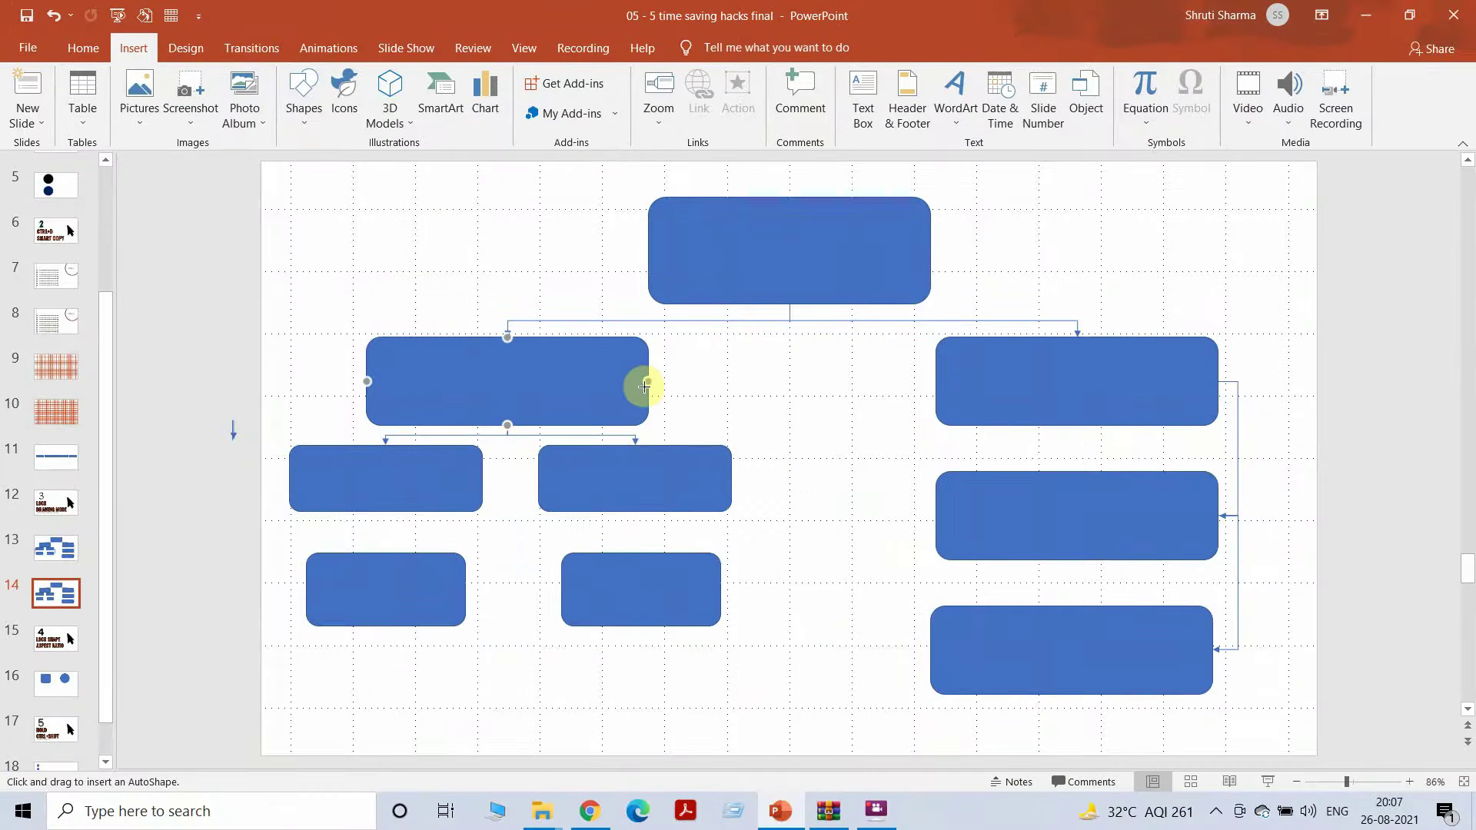
pyautogui.moveTo(650, 382)
pyautogui.mouseDown()
pyautogui.moveTo(777, 475)
pyautogui.moveTo(730, 478)
pyautogui.mouseUp()
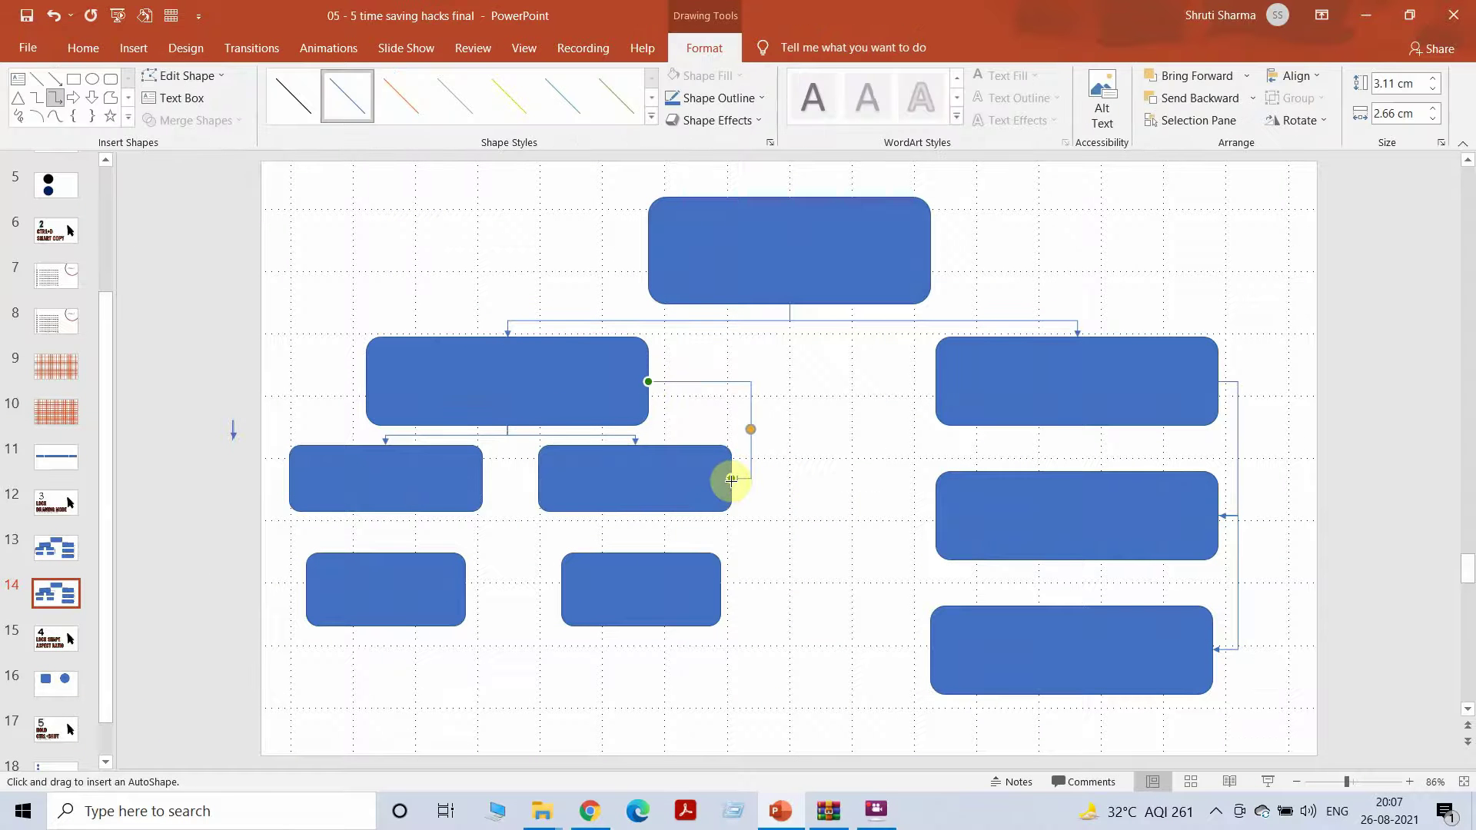
pyautogui.moveTo(730, 480); pyautogui.dragTo(721, 590)
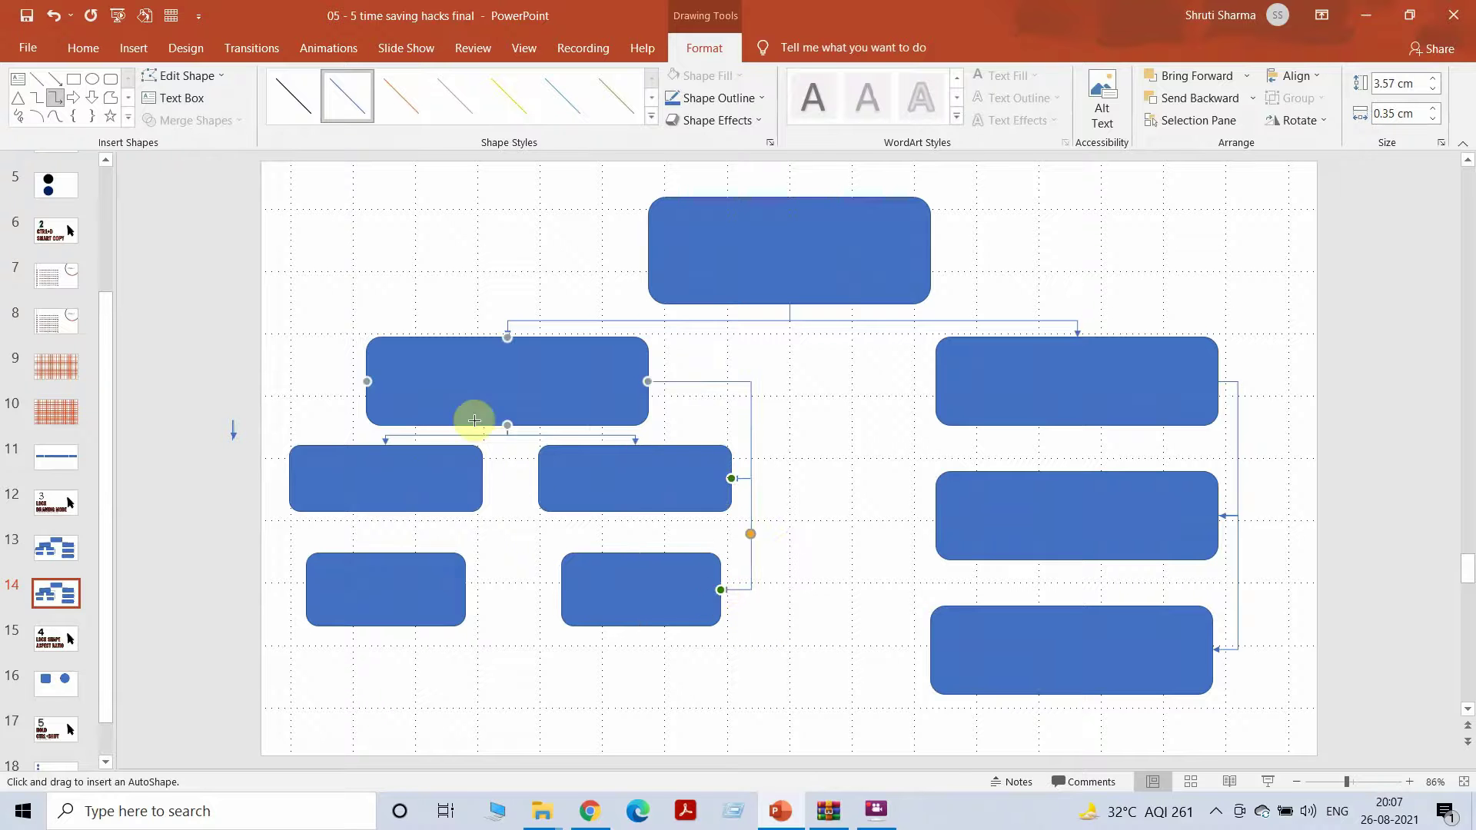
pyautogui.moveTo(364, 382); pyautogui.dragTo(305, 592)
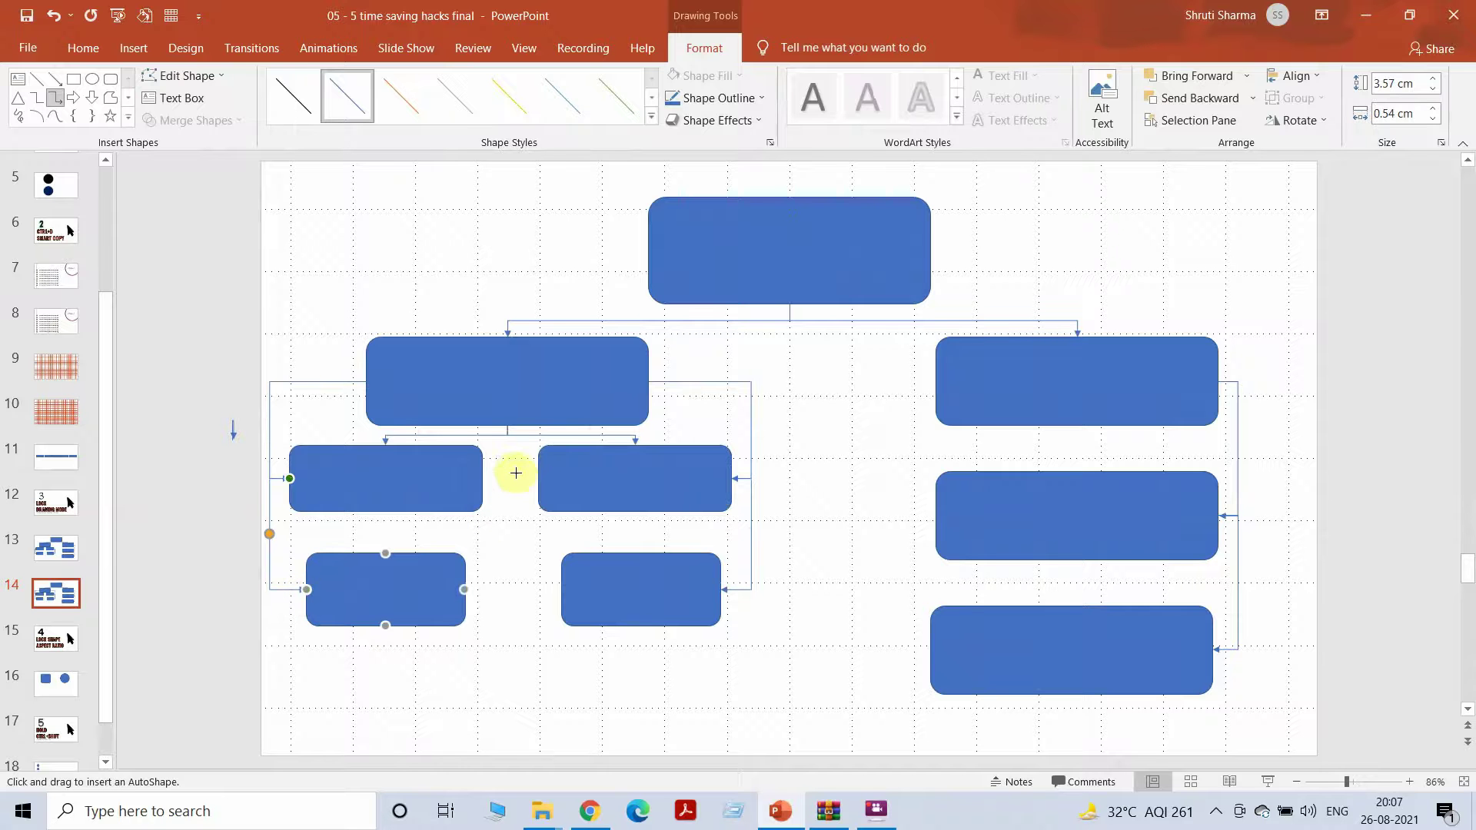
# Delete the old connectors beneath the upper-left box and present the slide.
pyautogui.press('Escape')
pyautogui.click(508, 435)
pyautogui.hotkey('alt', 'h')
pyautogui.press('g')
pyautogui.press('o')
pyautogui.press('h')
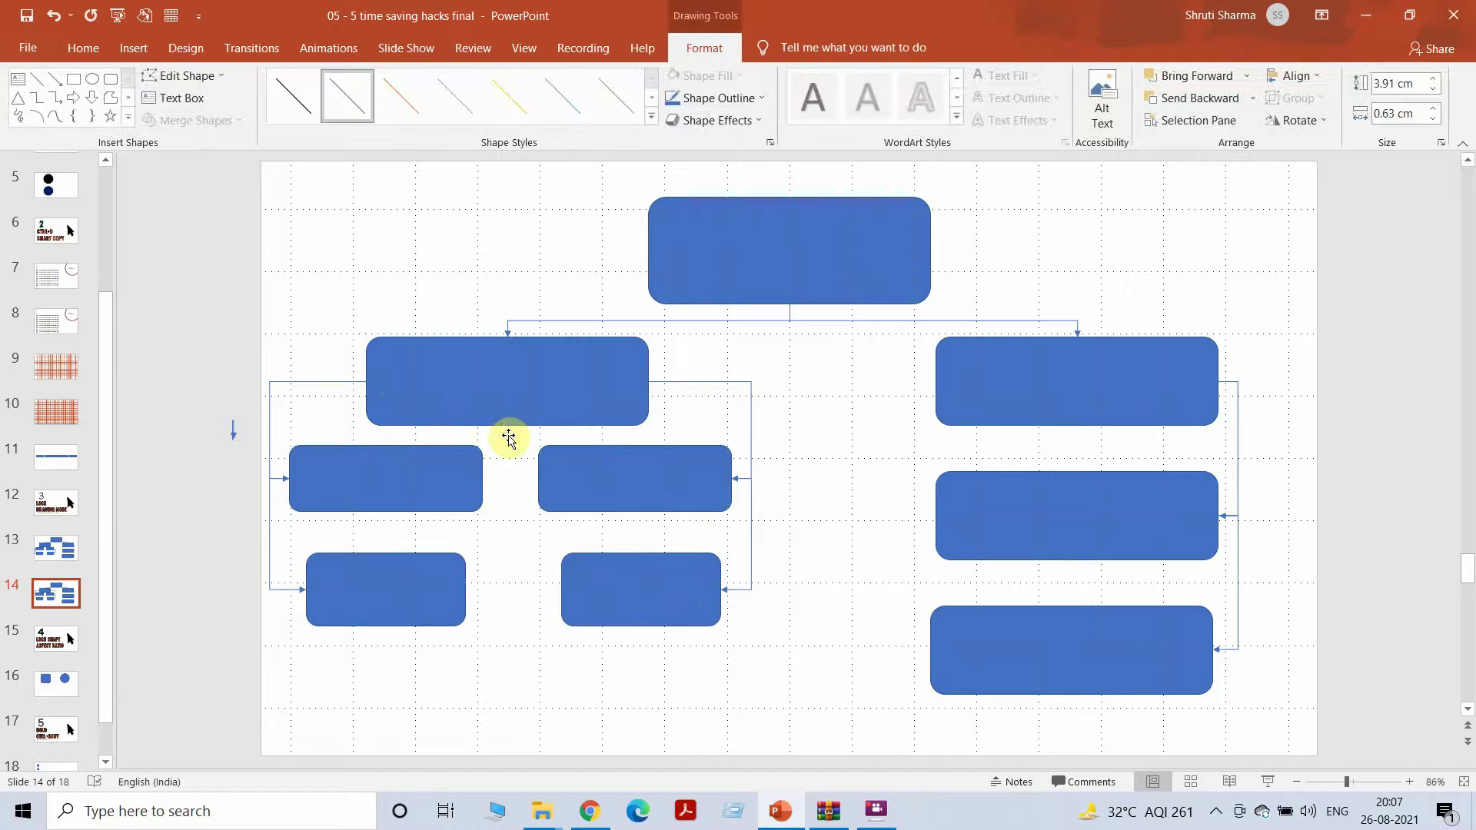
pyautogui.press('Delete')
pyautogui.click(1268, 783)
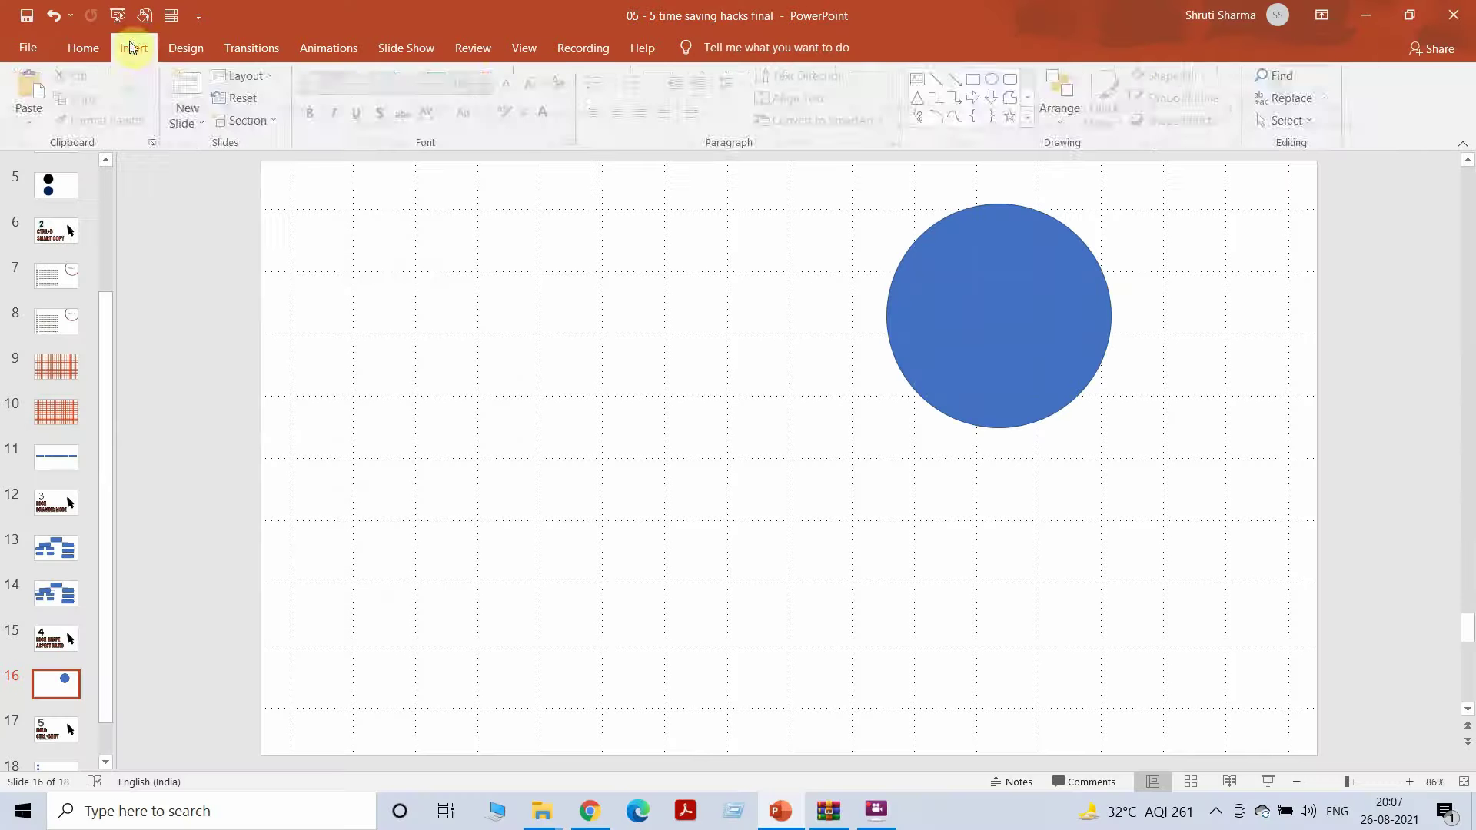
# Draw a rounded rectangle on slide 16's left side and widen it.
pyautogui.click(133, 47)
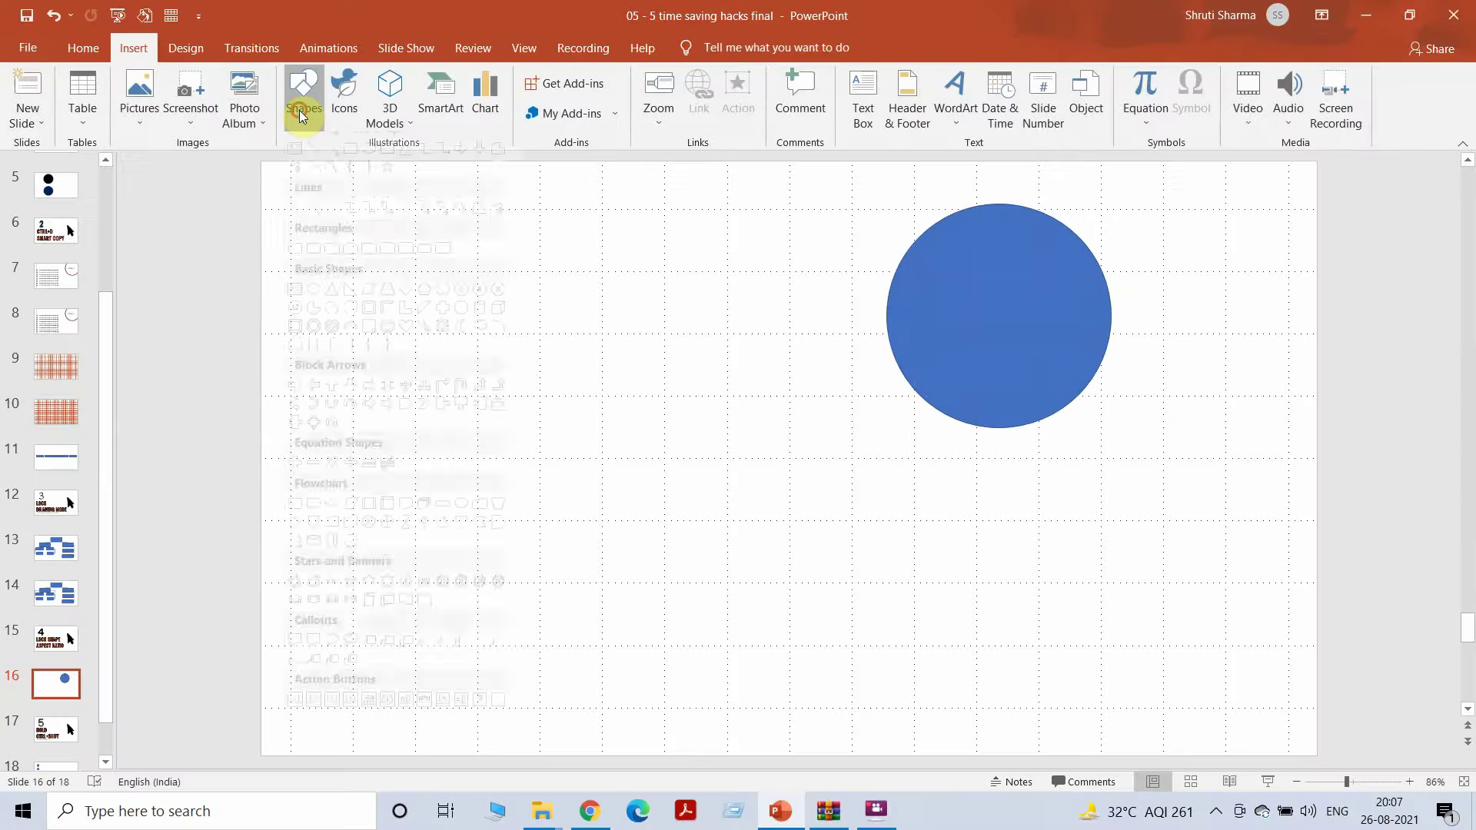
pyautogui.click(298, 109)
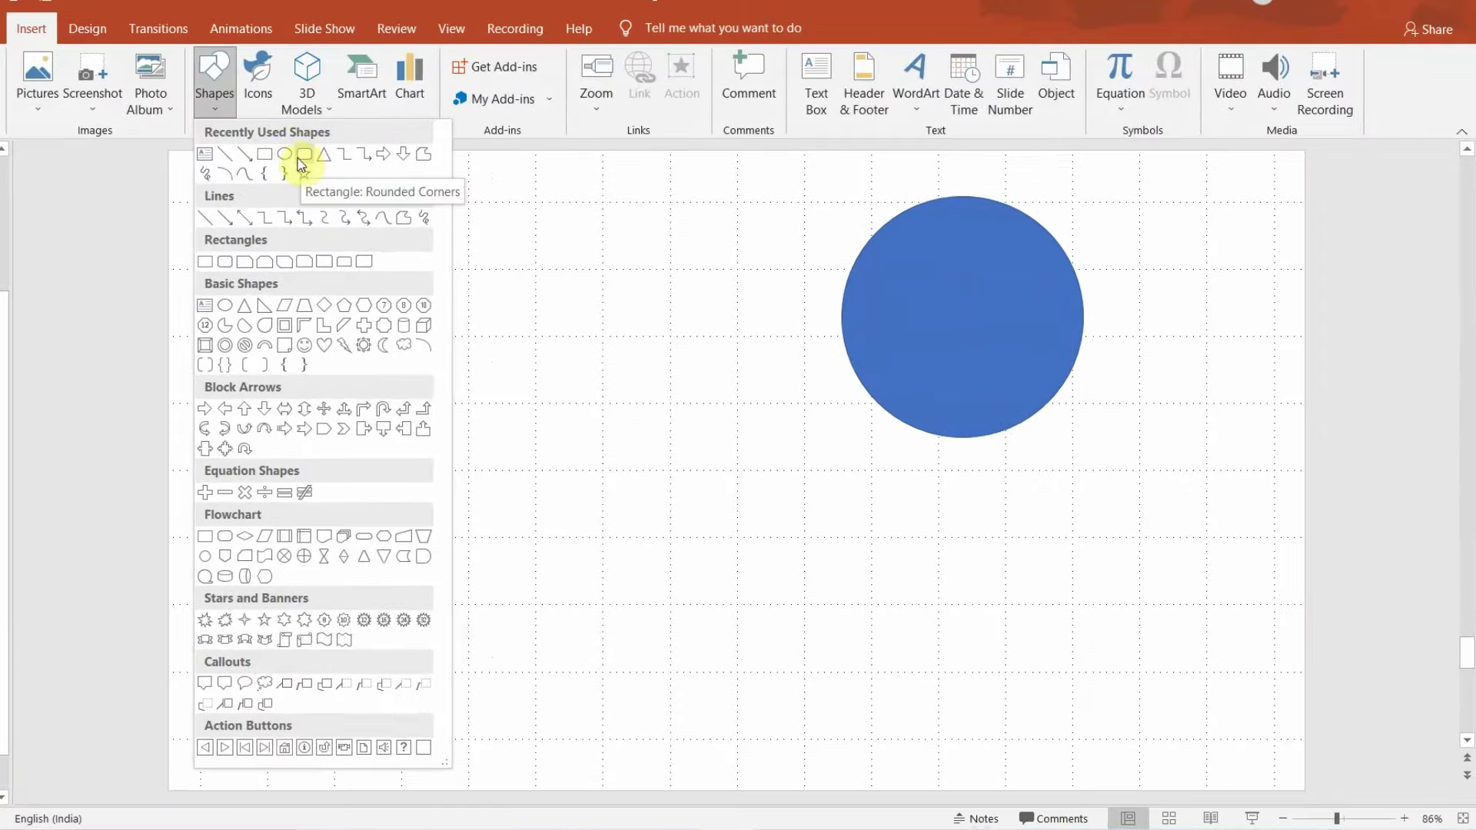
pyautogui.click(302, 159)
pyautogui.moveTo(288, 361); pyautogui.dragTo(520, 470)
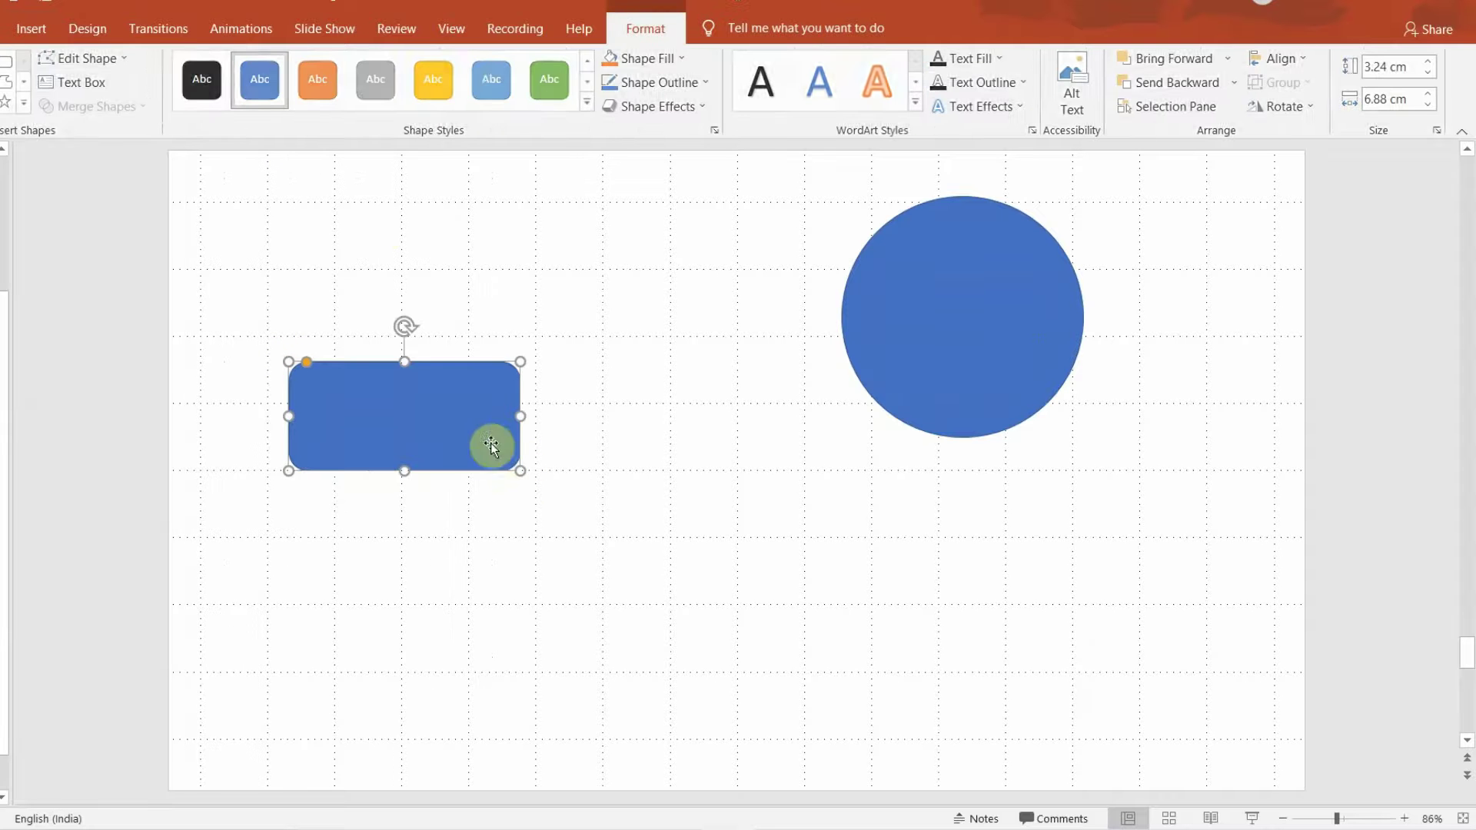
pyautogui.moveTo(401, 361); pyautogui.dragTo(396, 255)
pyautogui.hotkey('ctrl', 'z')
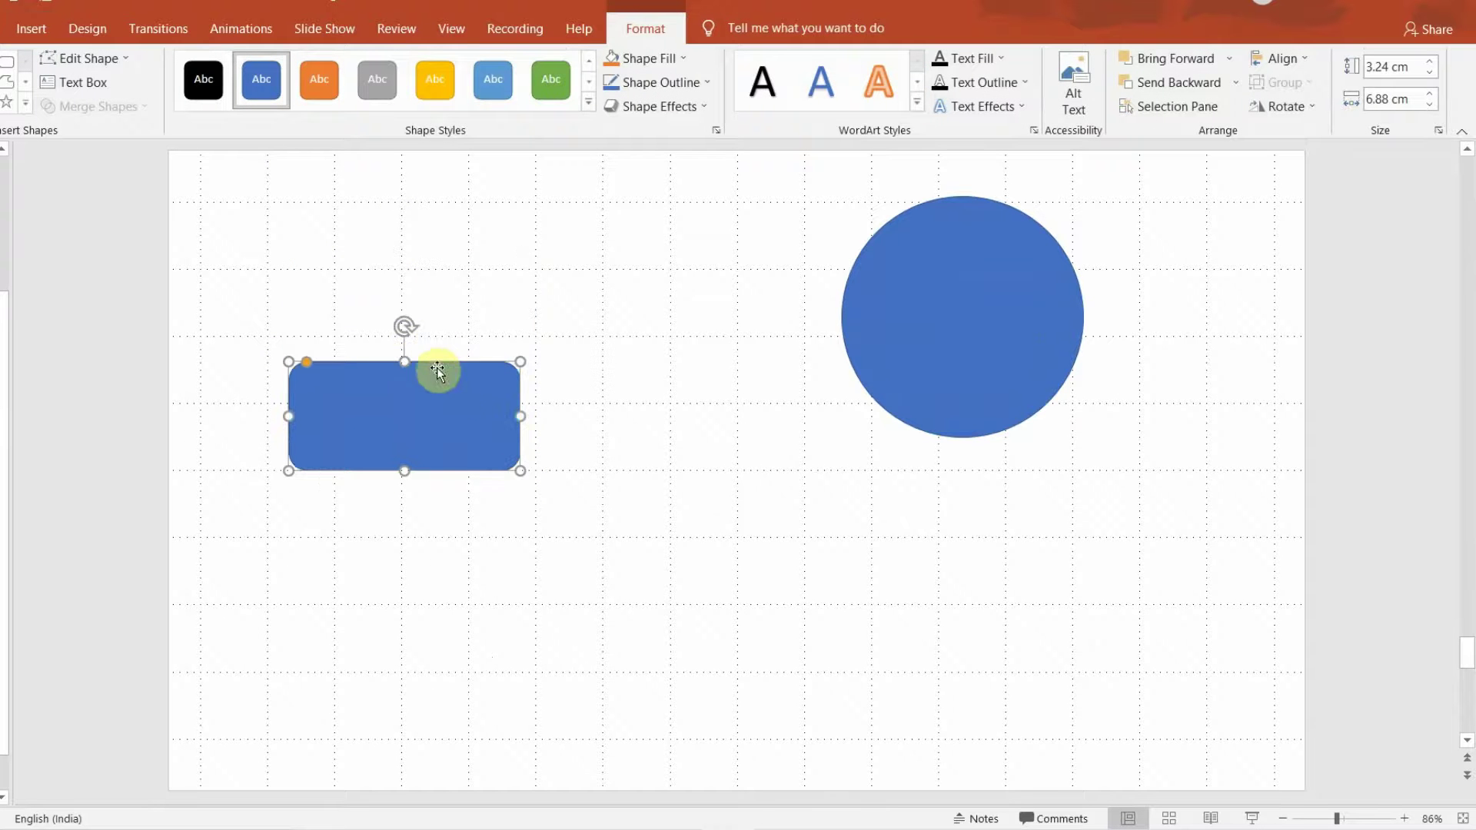
pyautogui.moveTo(521, 416); pyautogui.dragTo(774, 412)
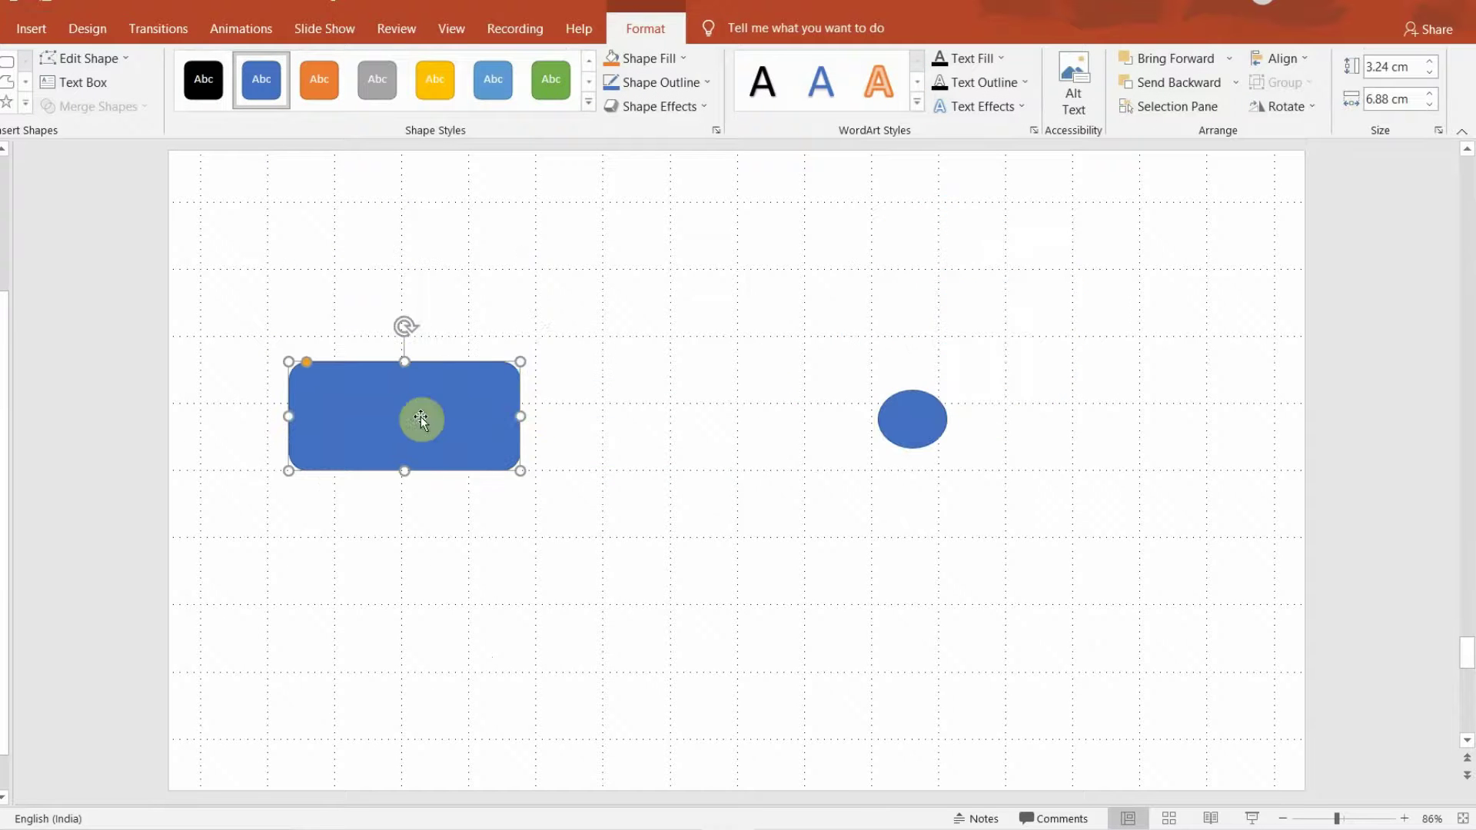
# Turn on Lock aspect ratio for the rectangle in the Format Shape size settings.
pyautogui.rightClick(422, 417)
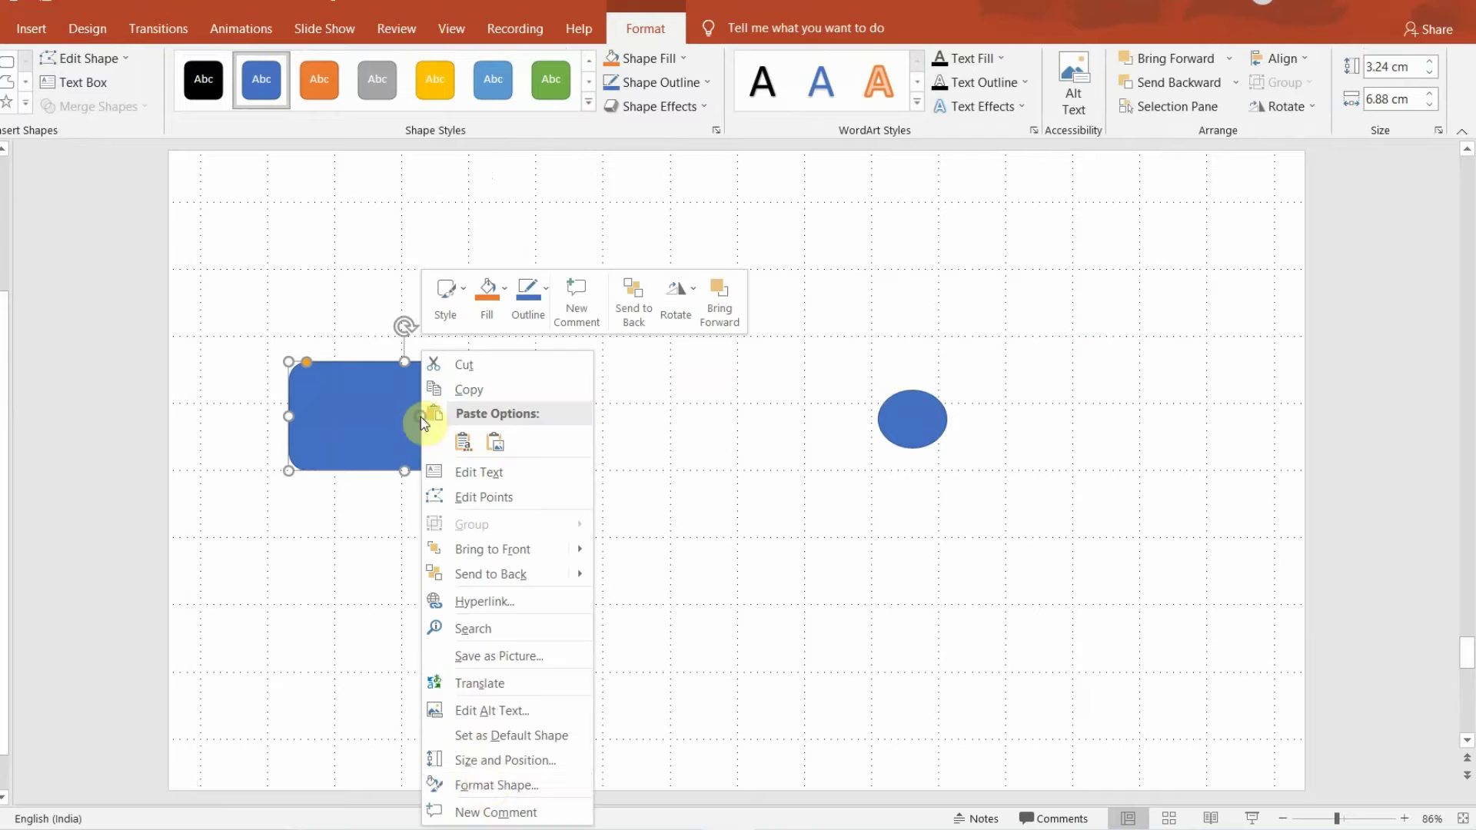
pyautogui.click(484, 783)
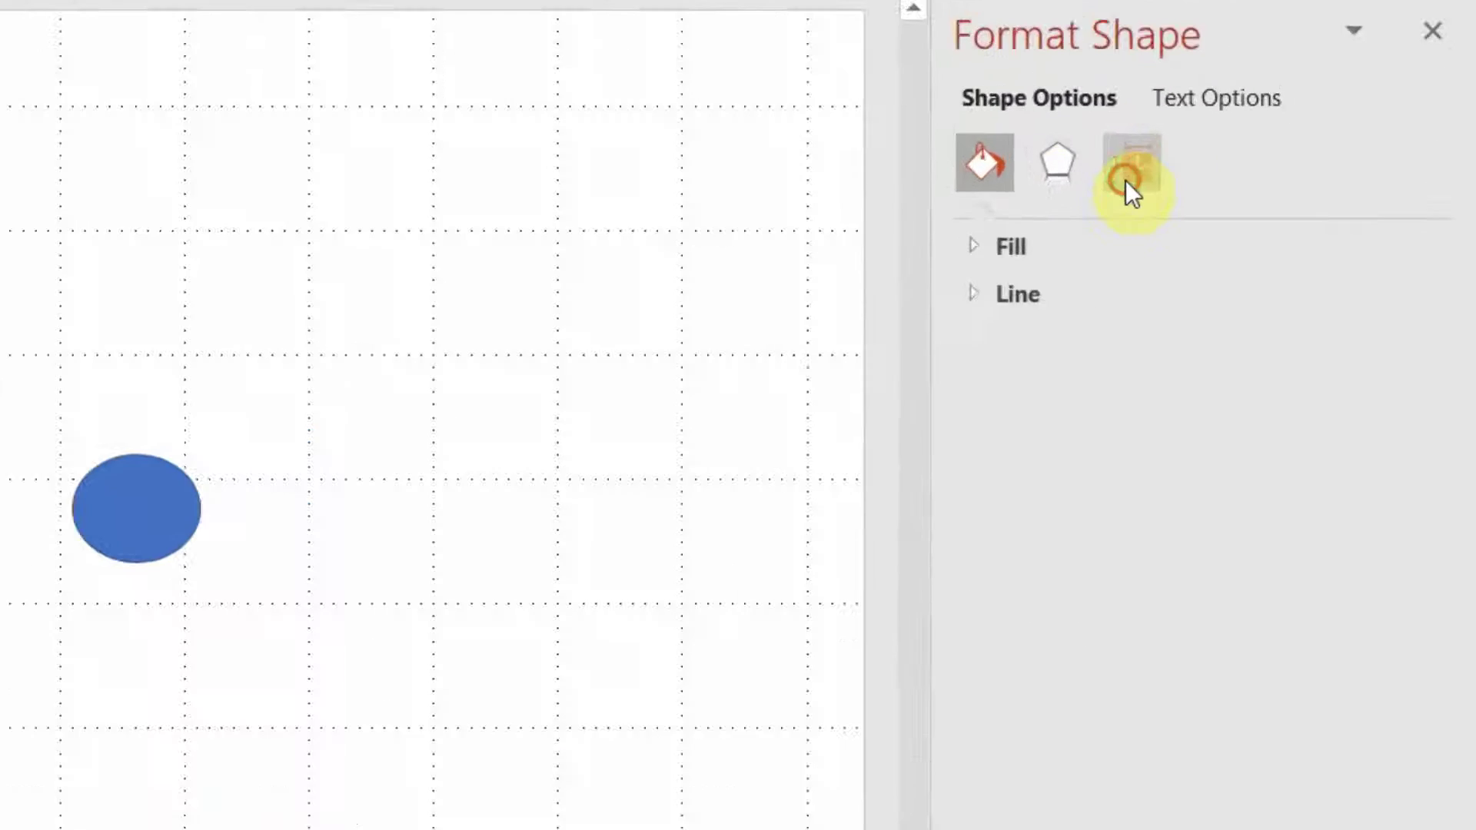
pyautogui.click(1126, 180)
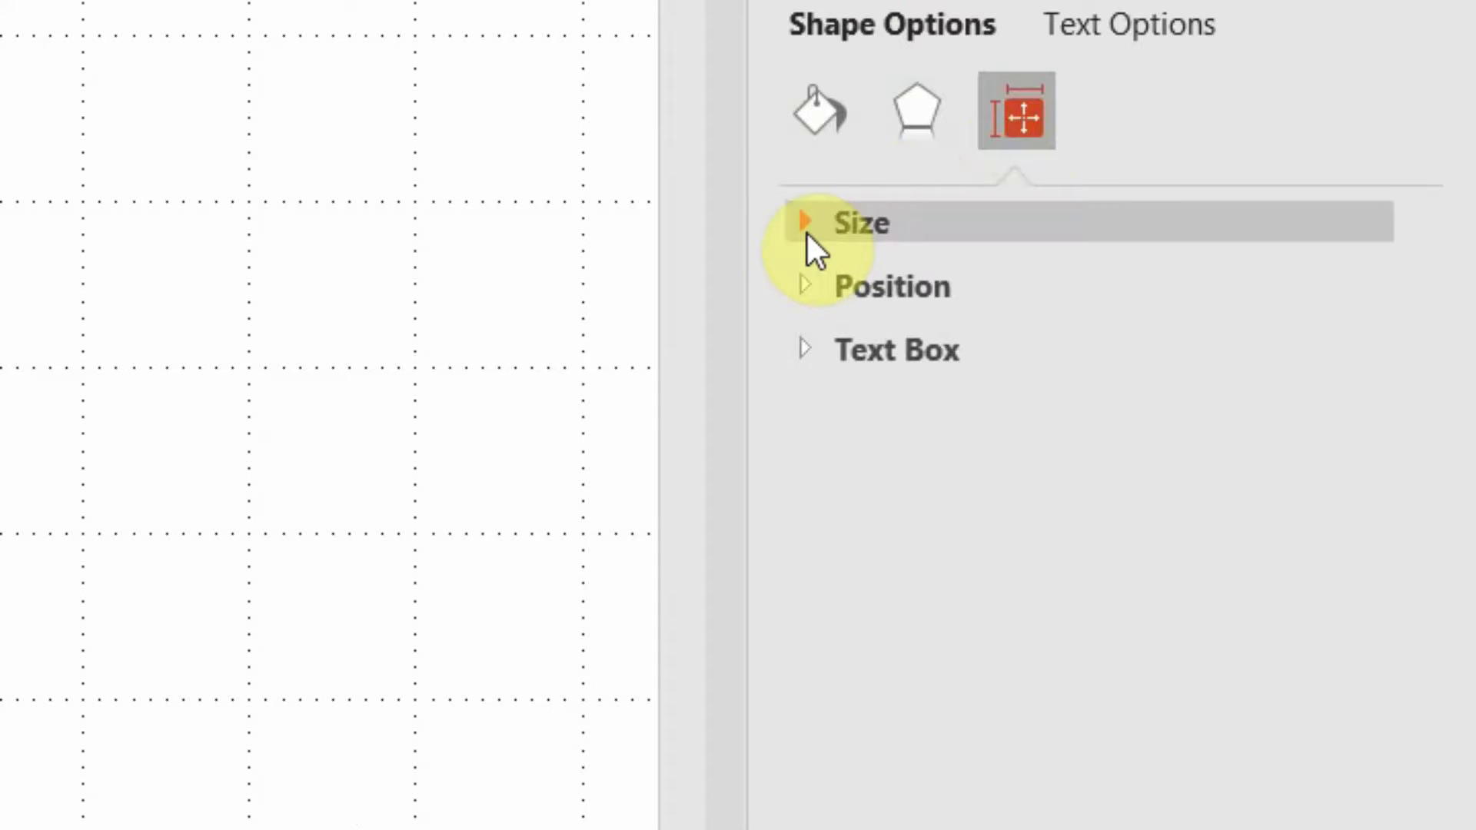
pyautogui.click(807, 231)
pyautogui.click(866, 631)
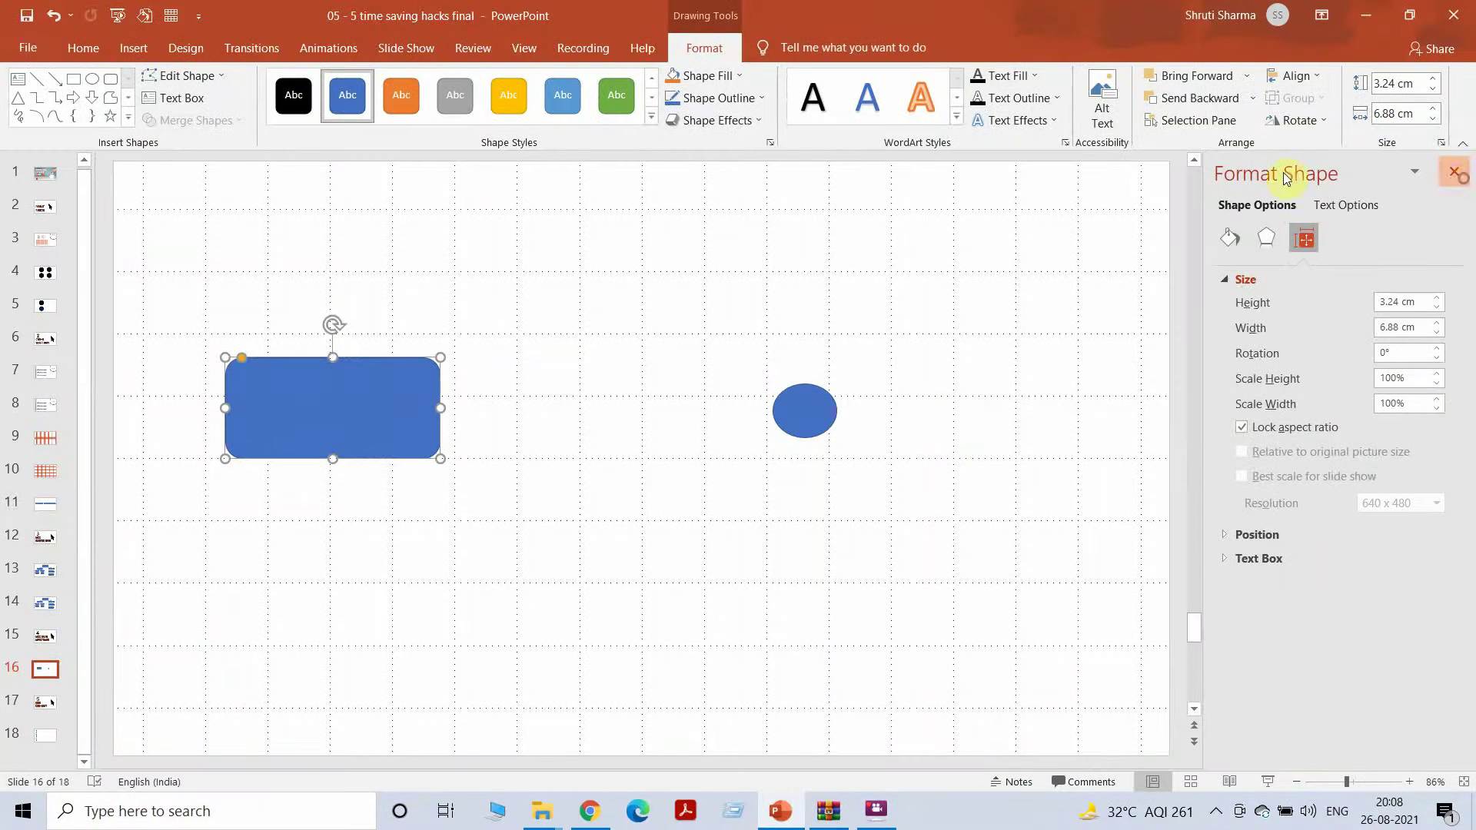
pyautogui.click(1461, 179)
# Enlarge the rectangle proportionally to about 6.29 × 13.37 cm.
pyautogui.moveTo(593, 461); pyautogui.dragTo(527, 471)
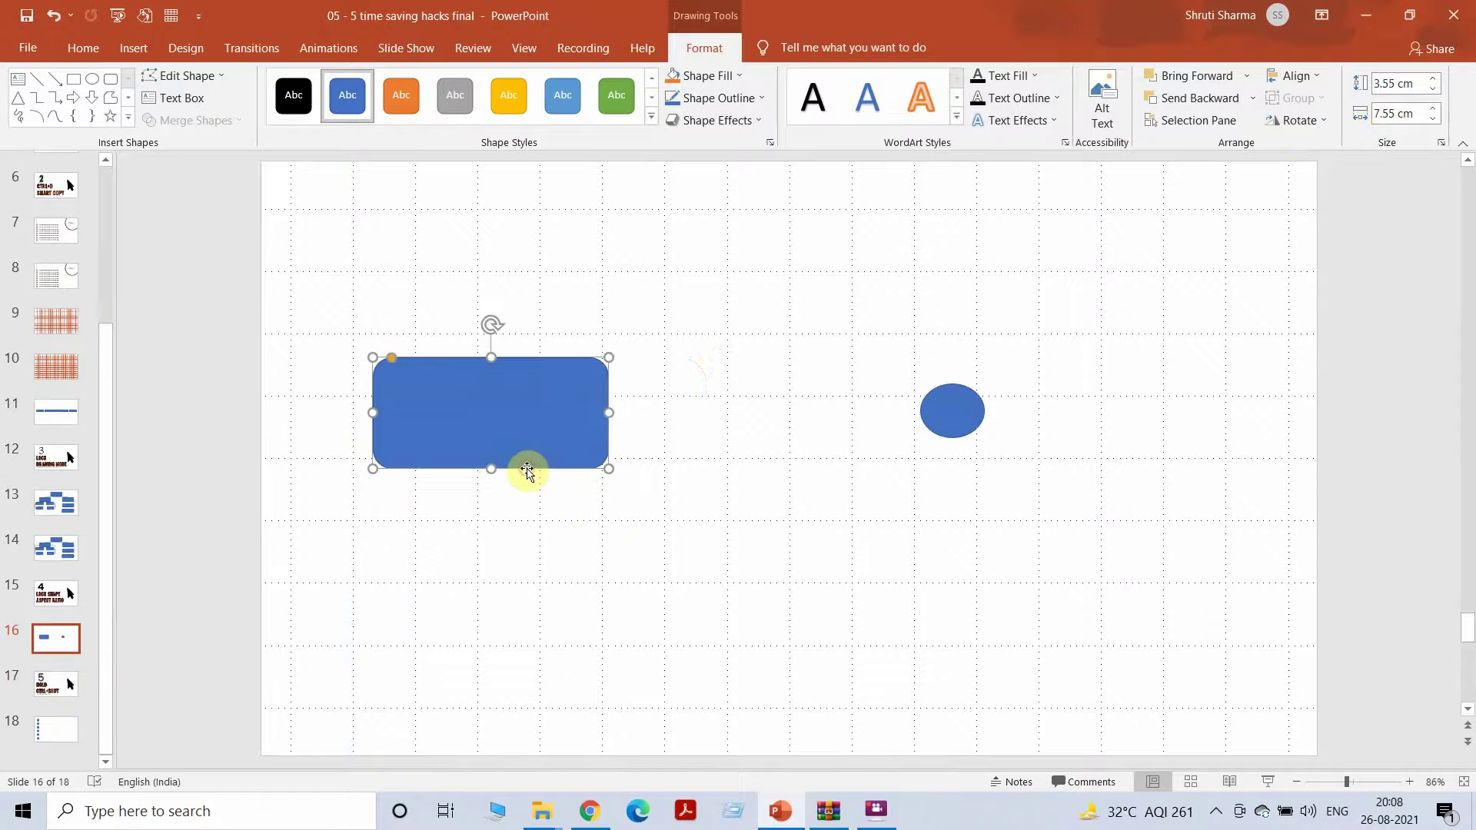
pyautogui.hotkey('shift', 'Up')
pyautogui.hotkey('shift', 'Up')
pyautogui.hotkey('shift', 'Up')
pyautogui.hotkey('shift', 'Up')
pyautogui.hotkey('shift', 'Up')
pyautogui.hotkey('shift', 'Up')
pyautogui.hotkey('shift', 'Up')
pyautogui.hotkey('shift', 'Up')
pyautogui.hotkey('shift', 'Up')
pyautogui.hotkey('shift', 'Up')
pyautogui.hotkey('shift', 'Up')
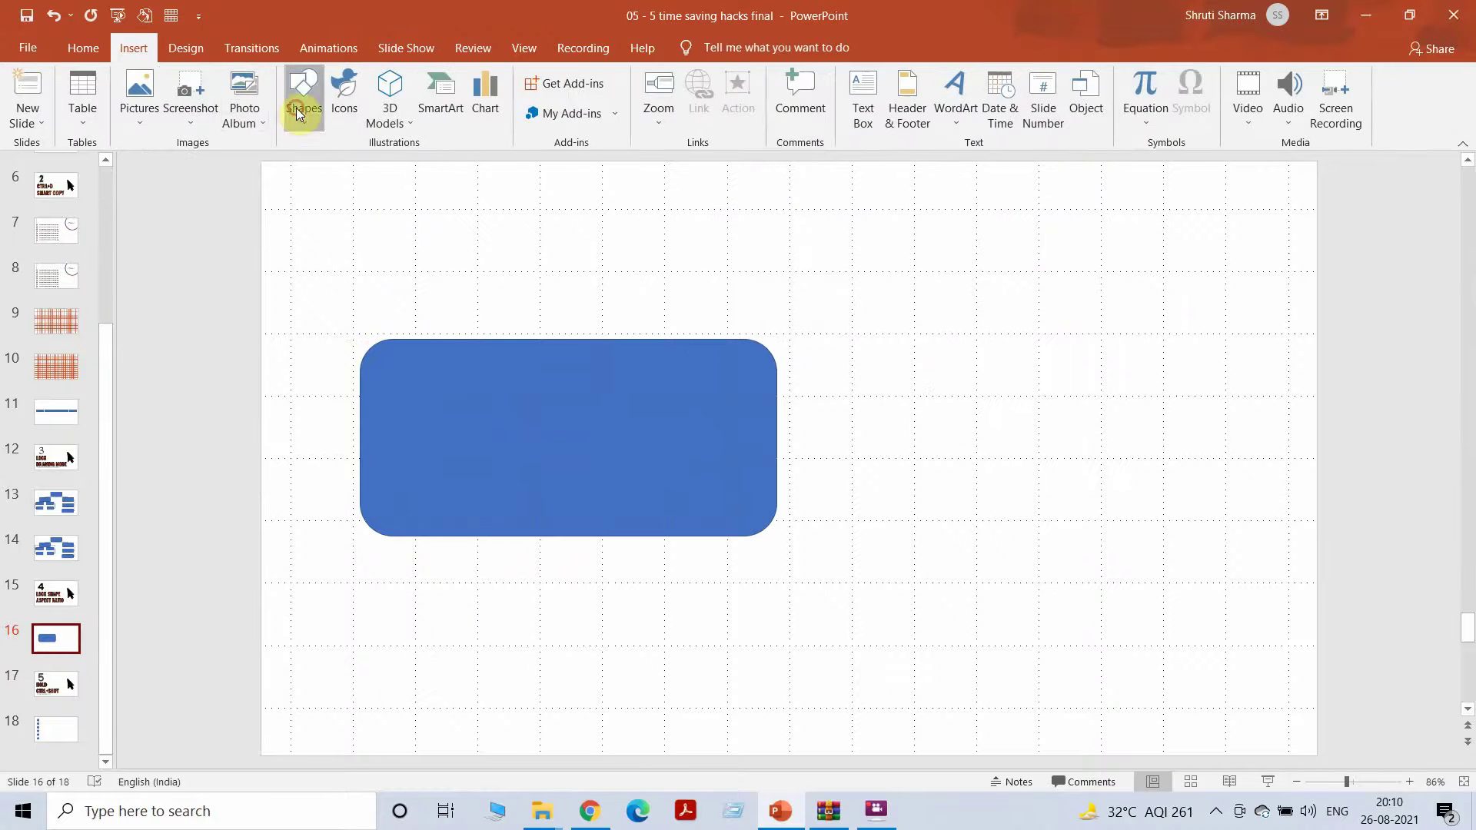
pyautogui.click(299, 107)
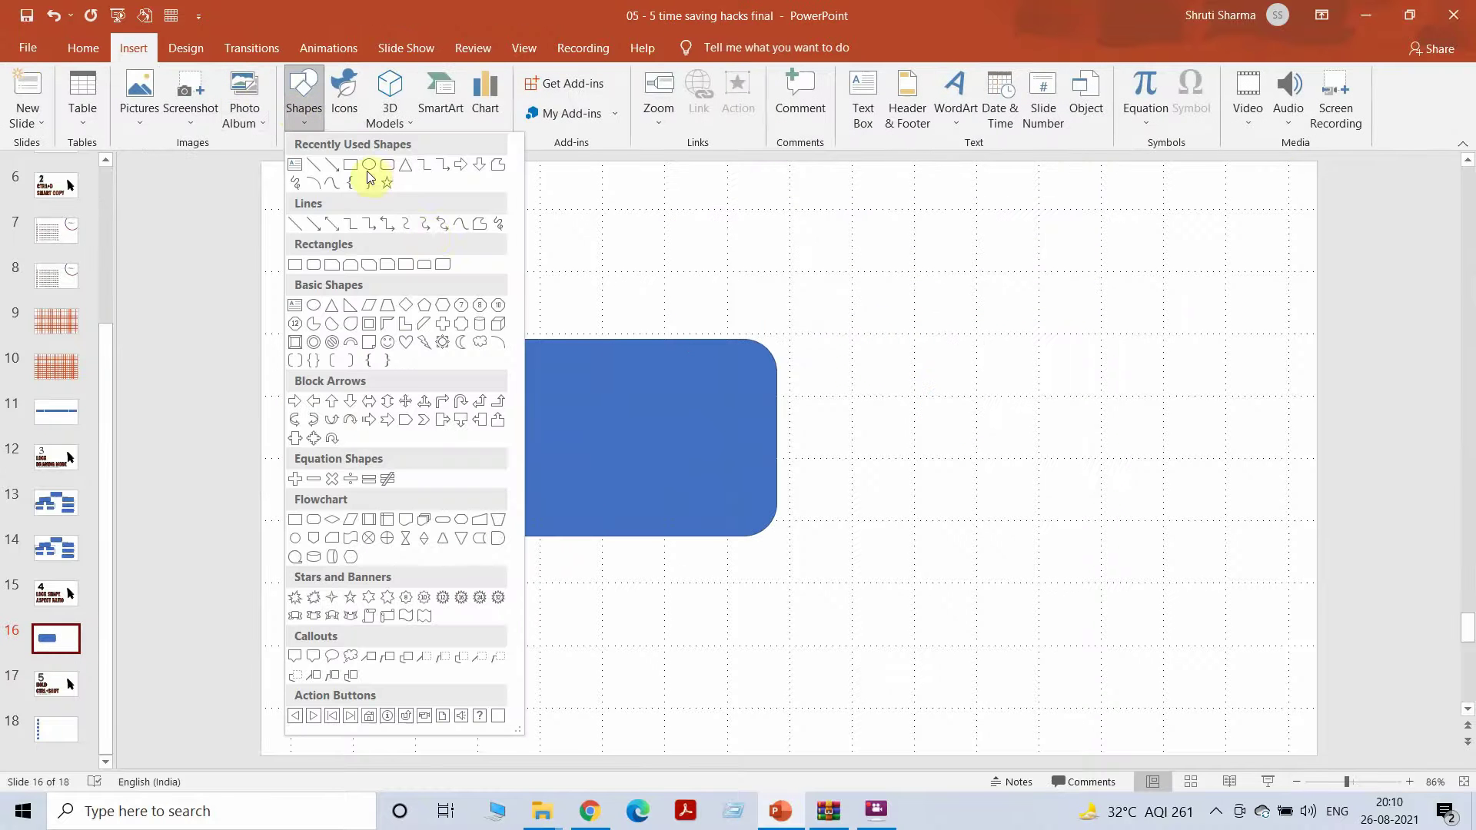
# Draw a pentagon to the right of the rounded rectangle.
pyautogui.click(427, 309)
pyautogui.moveTo(897, 310); pyautogui.dragTo(1063, 459)
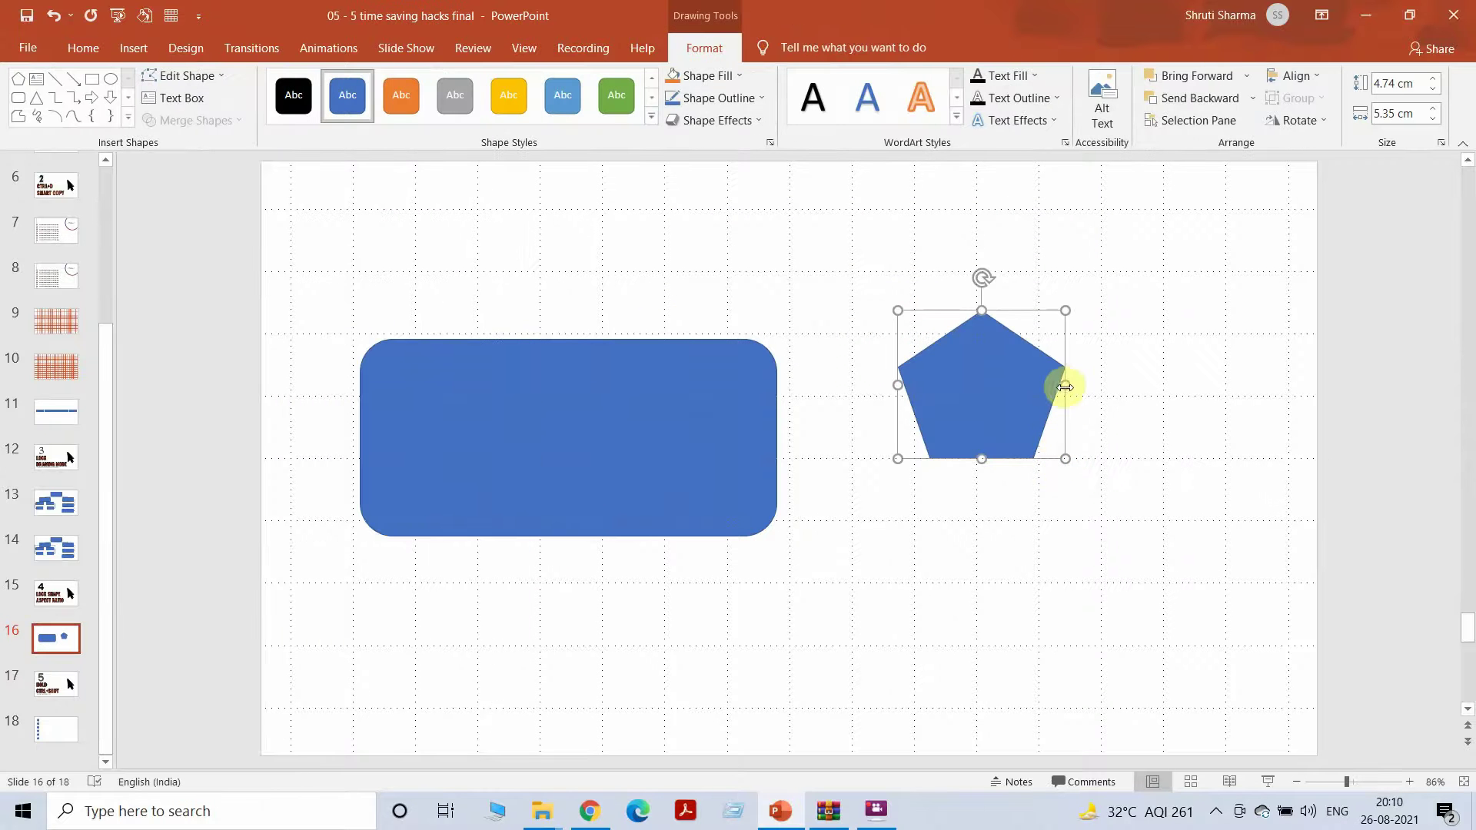
pyautogui.moveTo(1064, 384); pyautogui.dragTo(1202, 392)
pyautogui.hotkey('ctrl', 'z')
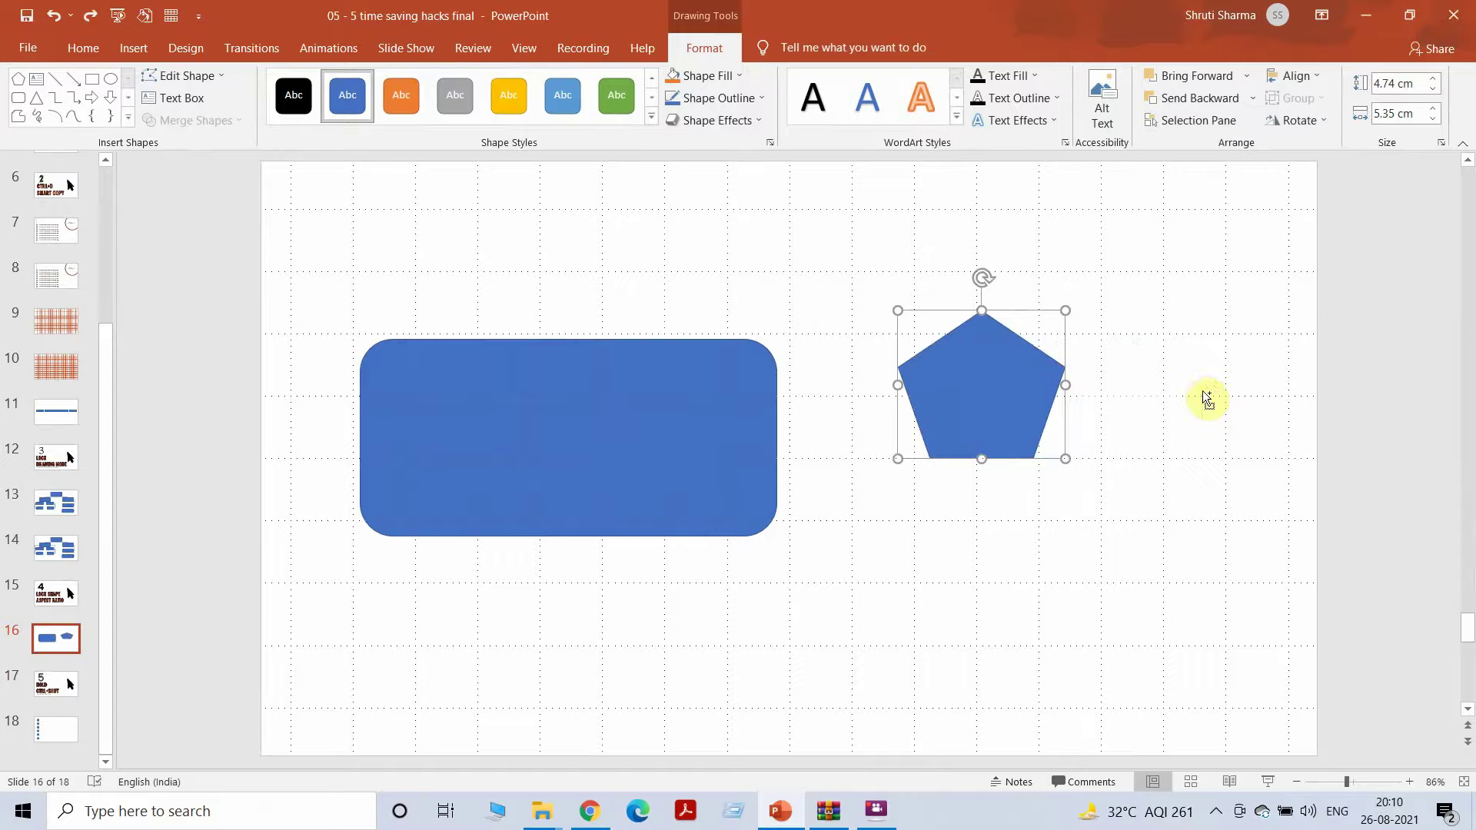
# Enlarge the pentagon around its centre to about 6.49 × 7.13 cm.
pyautogui.hotkey('shift', 'Up')
pyautogui.hotkey('shift', 'Up')
pyautogui.hotkey('shift', 'Up')
pyautogui.hotkey('shift', 'Up')
pyautogui.hotkey('shift', 'Up')
pyautogui.hotkey('shift', 'Up')
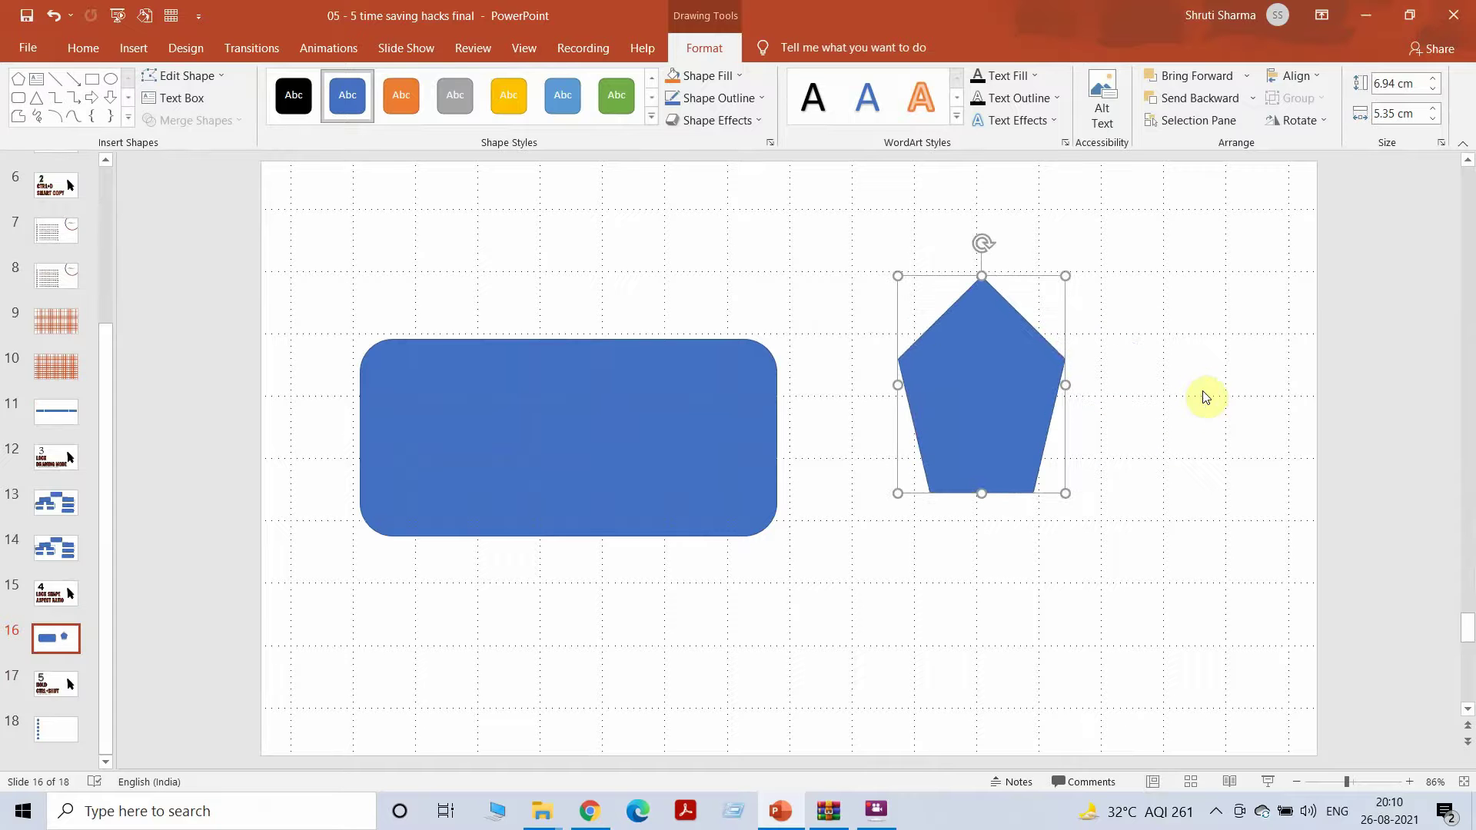
pyautogui.hotkey('shift', 'Right')
pyautogui.hotkey('shift', 'Right')
pyautogui.hotkey('shift', 'Right')
pyautogui.hotkey('shift', 'Right')
pyautogui.hotkey('shift', 'Right')
pyautogui.hotkey('shift', 'Right')
pyautogui.hotkey('shift', 'Up')
pyautogui.hotkey('shift', 'Right')
pyautogui.hotkey('shift', 'Up')
pyautogui.hotkey('shift', 'Right')
pyautogui.hotkey('shift', 'Up')
pyautogui.hotkey('shift', 'Right')
pyautogui.hotkey('shift', 'Up')
pyautogui.hotkey('shift', 'Right')
pyautogui.hotkey('shift', 'Up')
pyautogui.hotkey('shift', 'Right')
pyautogui.hotkey('shift', 'Up')
pyautogui.hotkey('shift', 'Right')
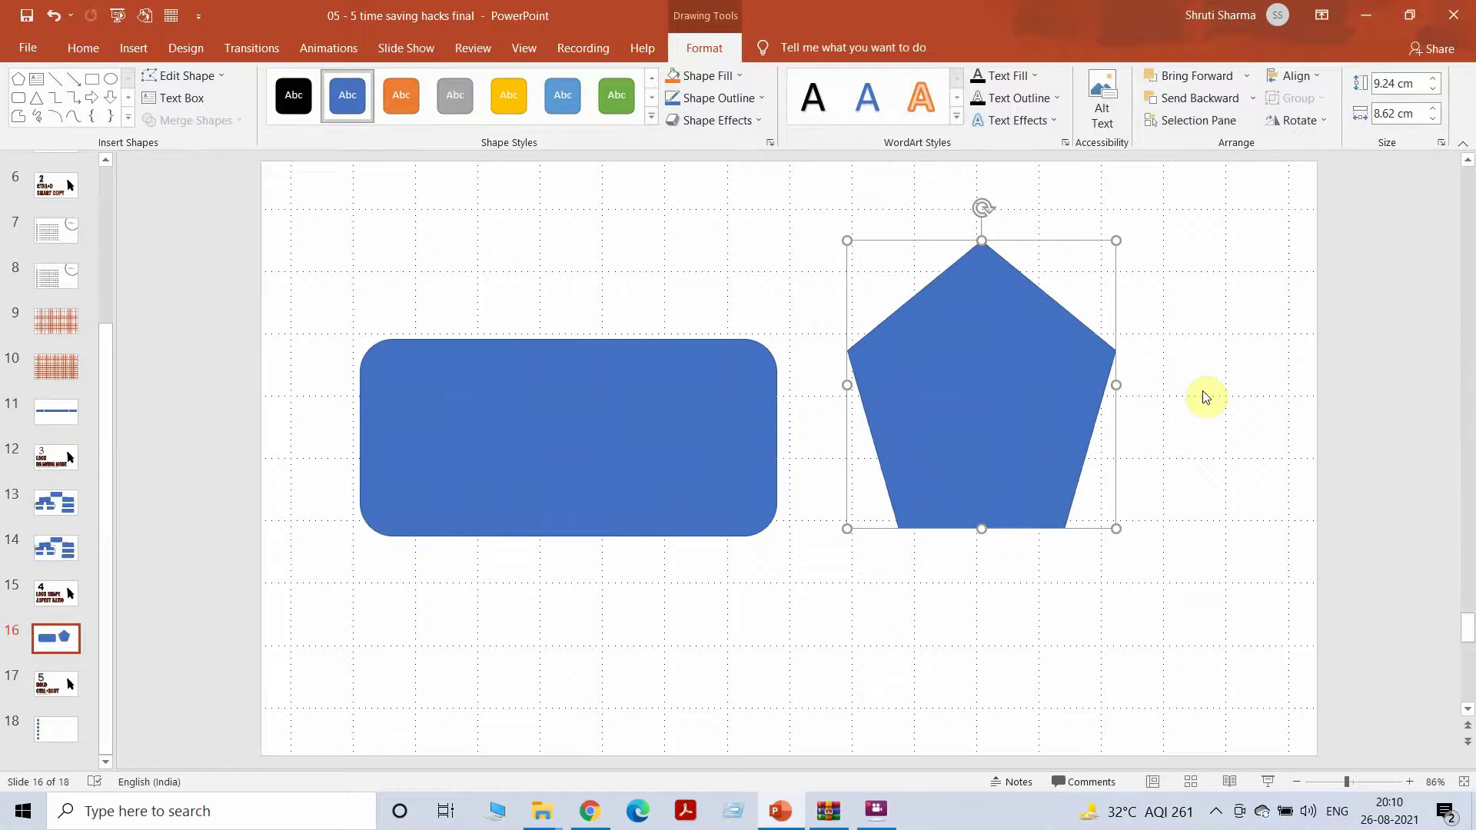
pyautogui.hotkey('ctrl', 'z')
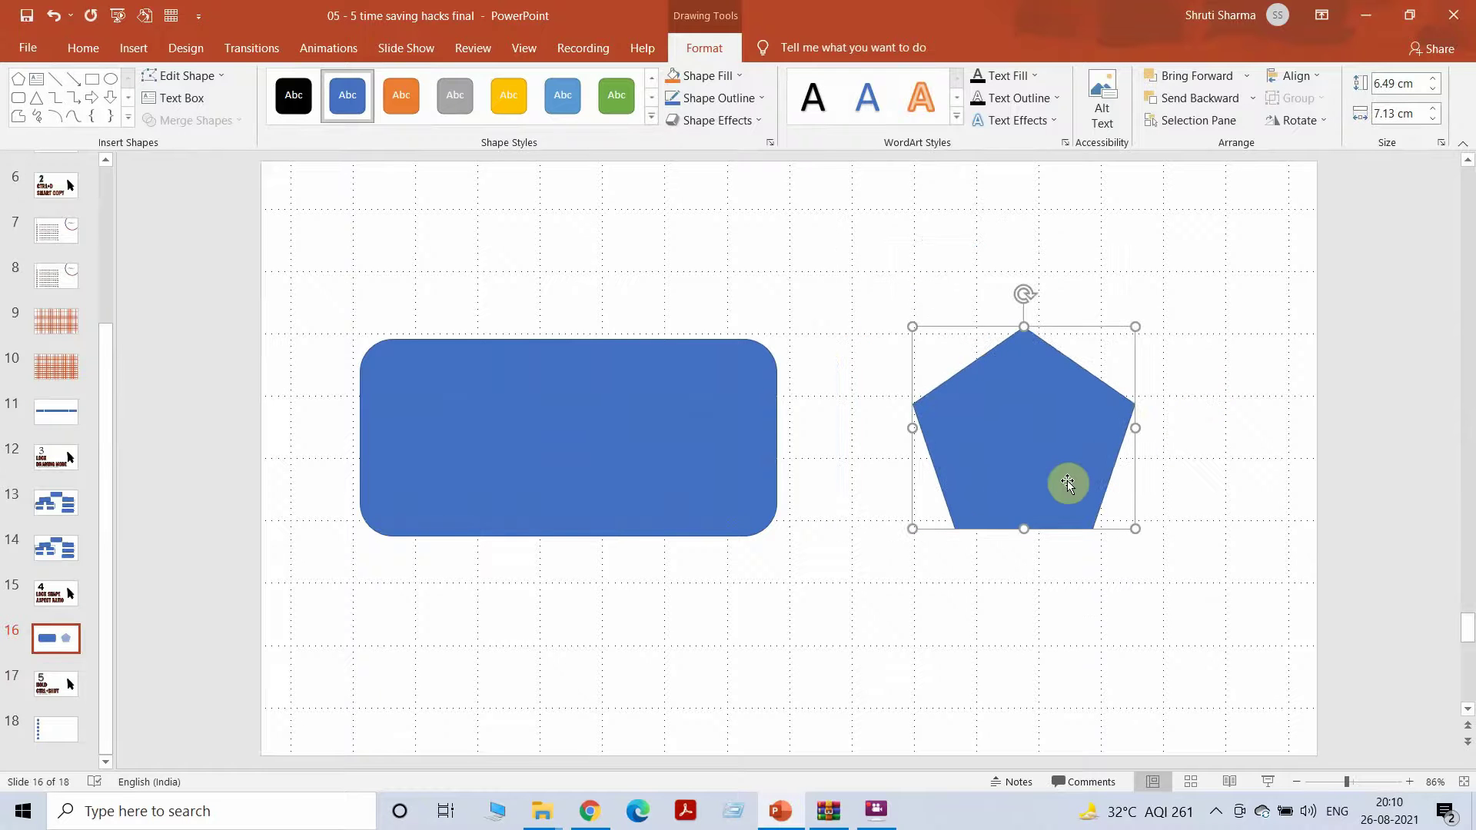
pyautogui.rightClick(1064, 482)
# Check Lock aspect ratio under Size & Properties, then scale the pentagon to 7.85 × 8.62 cm.
pyautogui.click(1121, 444)
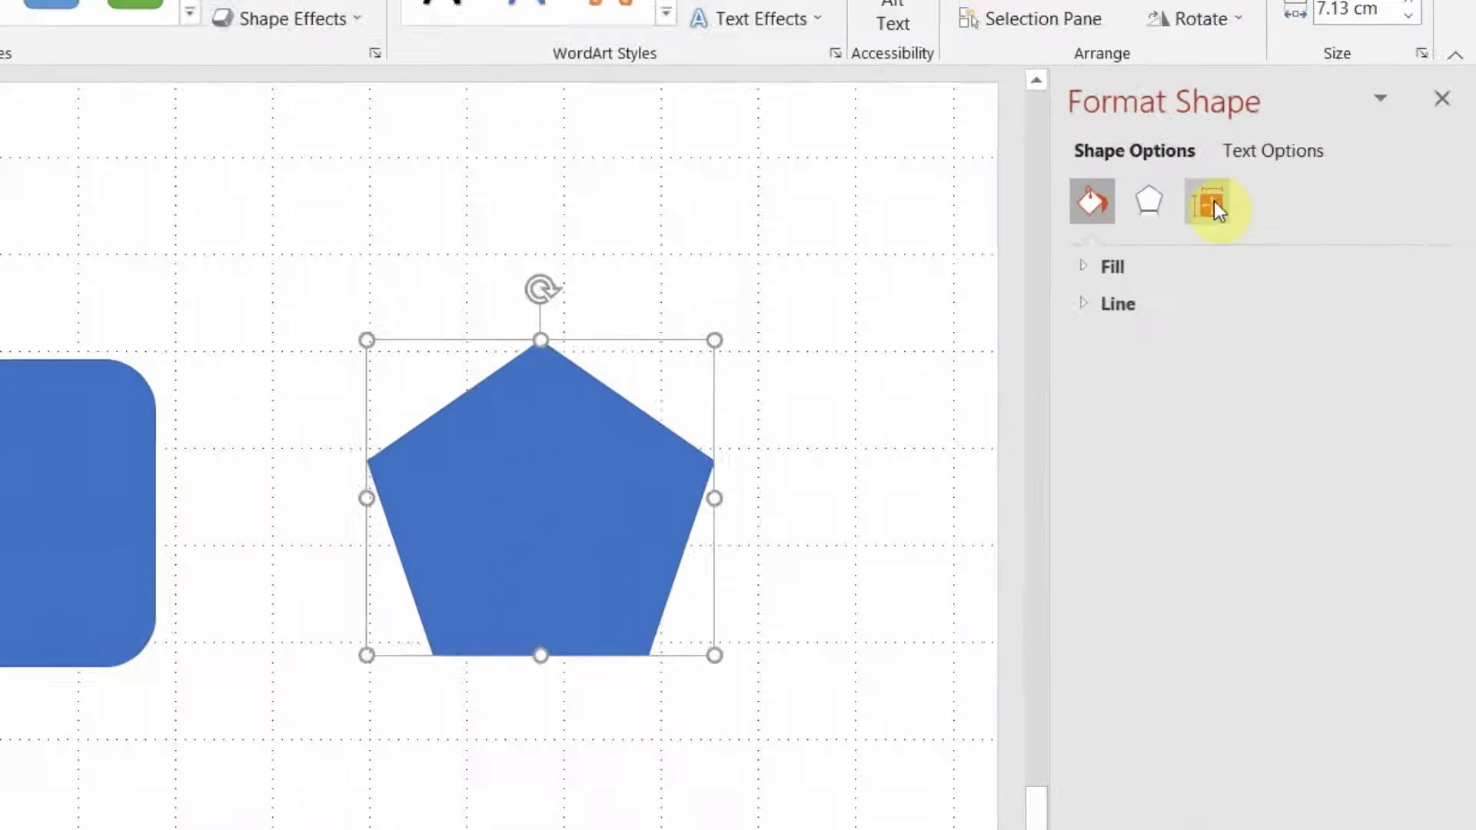
pyautogui.click(1213, 203)
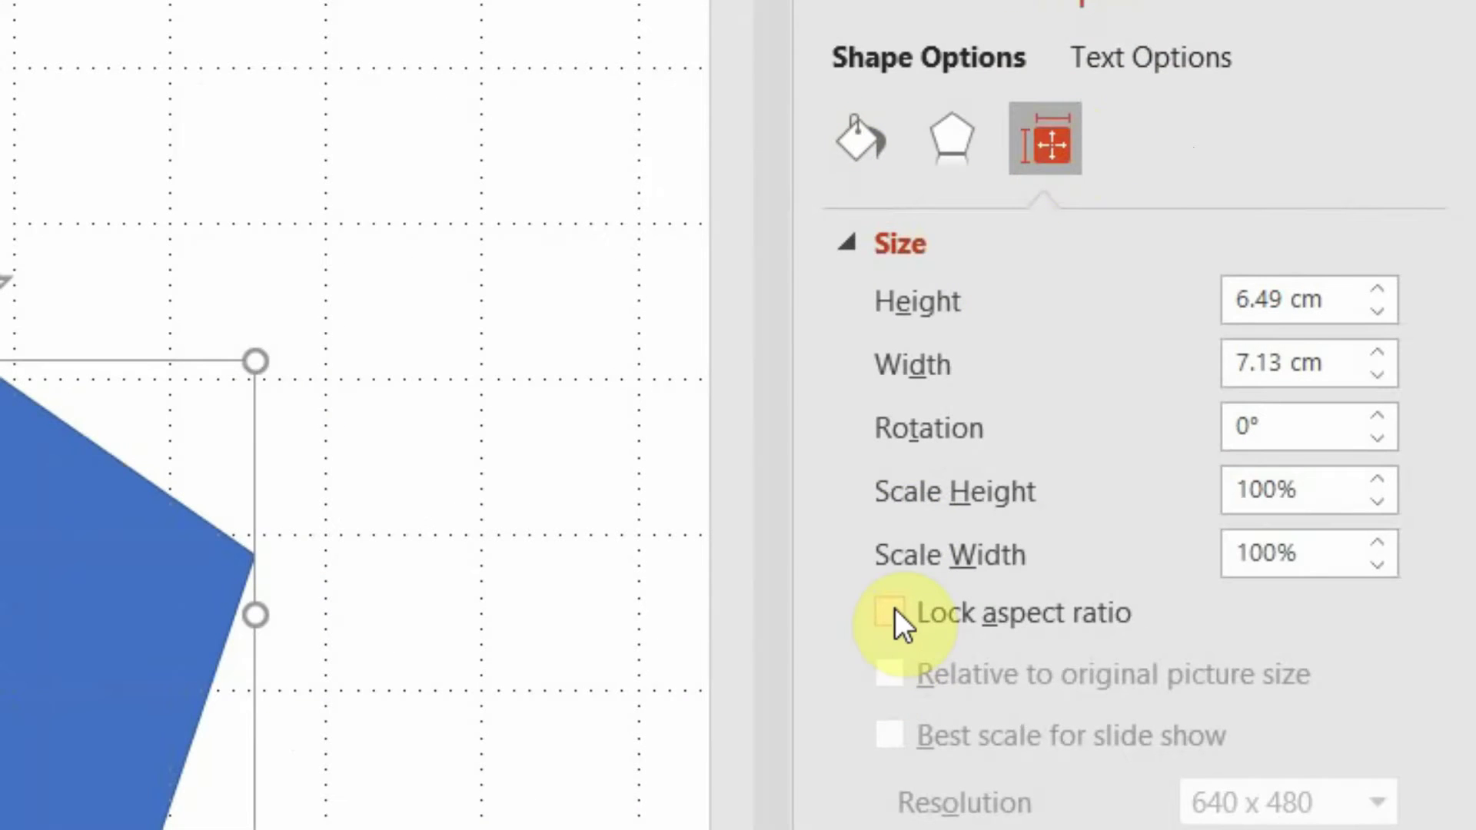
pyautogui.click(893, 611)
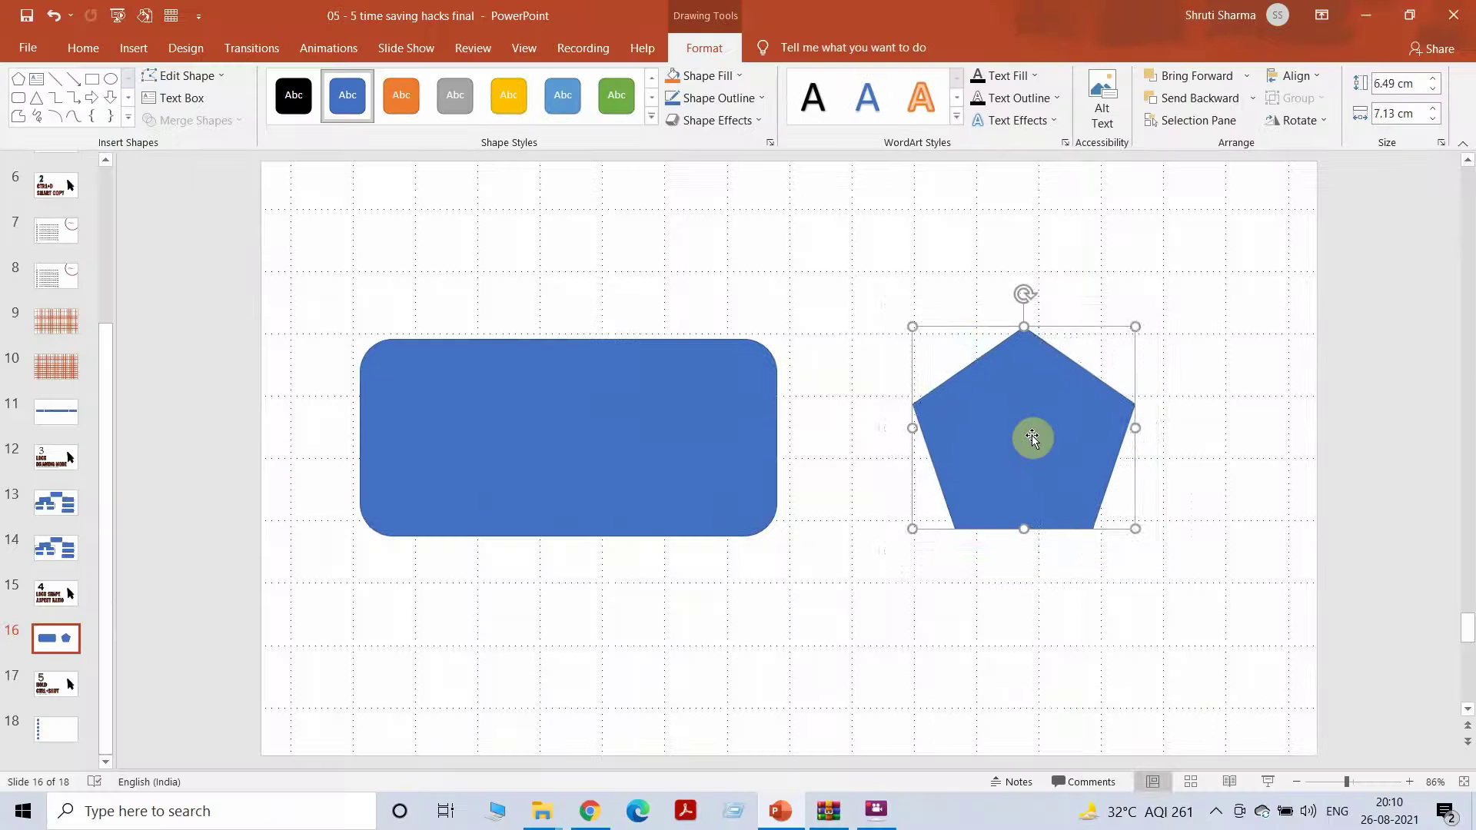
pyautogui.hotkey('shift', 'Up')
pyautogui.hotkey('shift', 'Up')
pyautogui.hotkey('shift', 'Up')
pyautogui.hotkey('shift', 'Up')
pyautogui.hotkey('shift', 'Up')
pyautogui.hotkey('shift', 'Up')
pyautogui.hotkey('shift', 'Up')
pyautogui.hotkey('shift', 'Up')
pyautogui.hotkey('shift', 'Up')
pyautogui.hotkey('shift', 'Up')
pyautogui.hotkey('shift', 'Up')
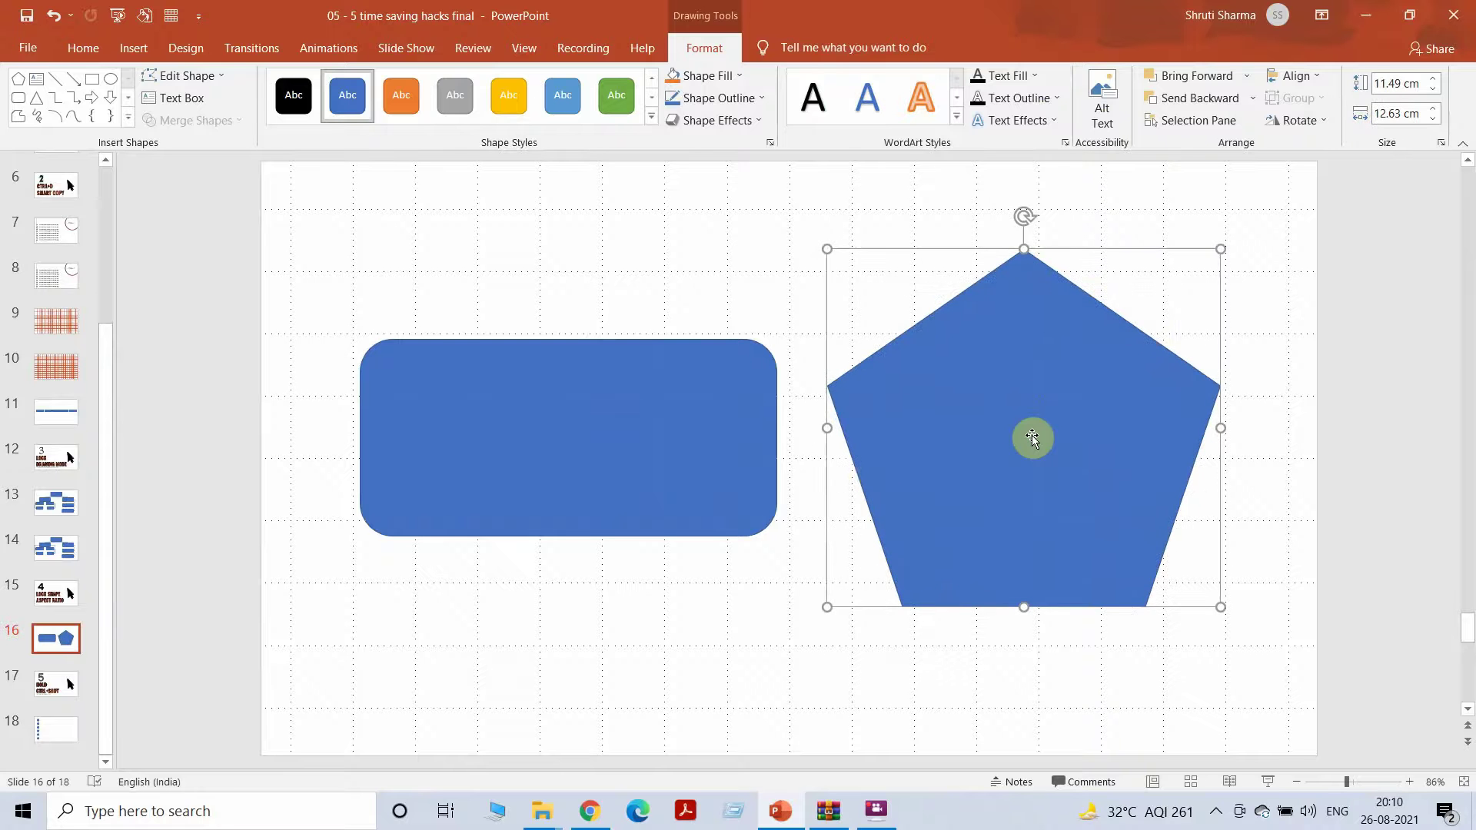
pyautogui.hotkey('shift', 'Down')
pyautogui.hotkey('shift', 'Down')
pyautogui.hotkey('shift', 'Down')
pyautogui.hotkey('shift', 'Down')
pyautogui.hotkey('shift', 'Down')
pyautogui.hotkey('shift', 'Down')
pyautogui.hotkey('shift', 'Down')
pyautogui.hotkey('shift', 'Down')
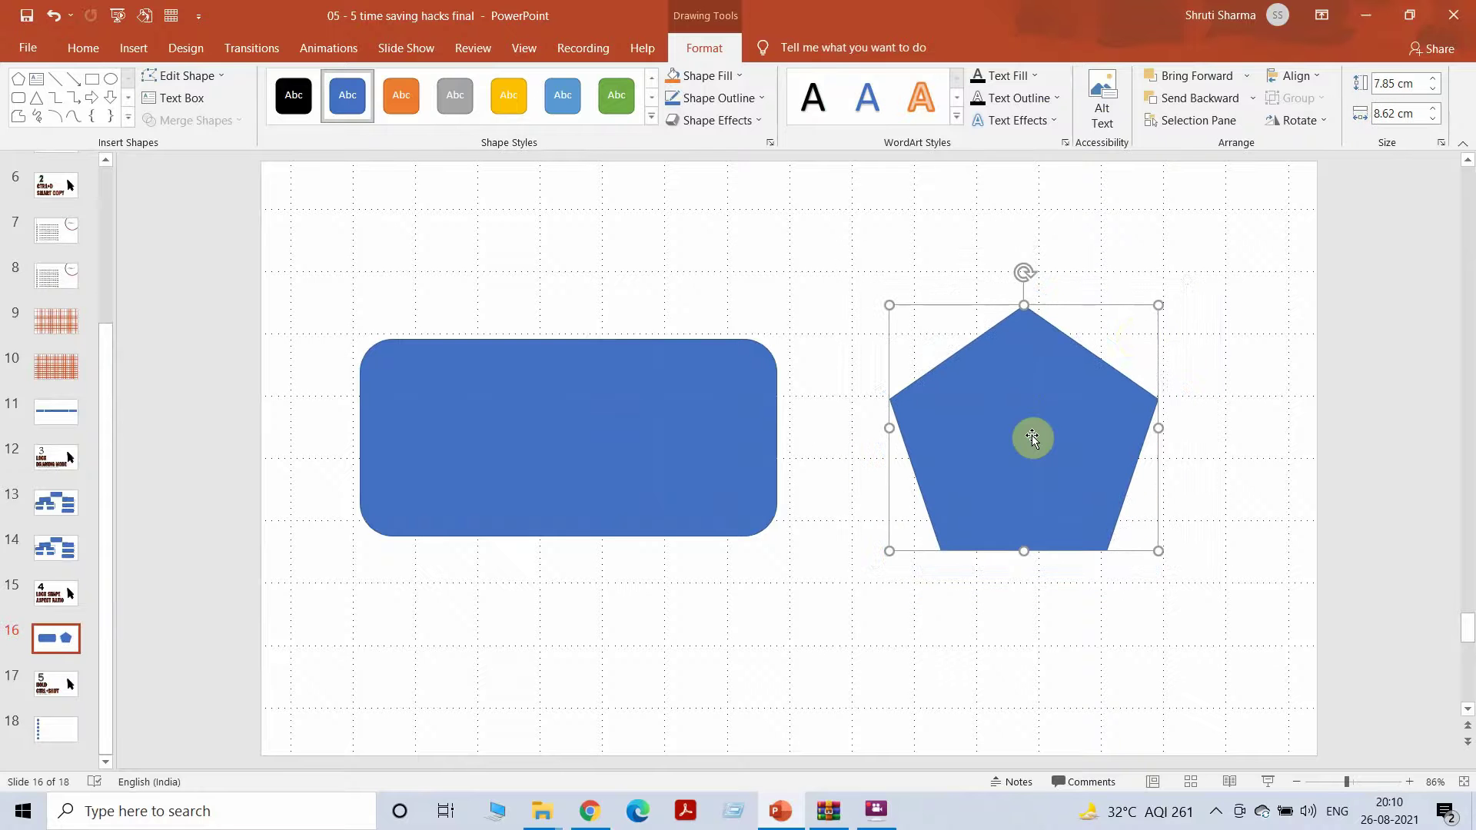